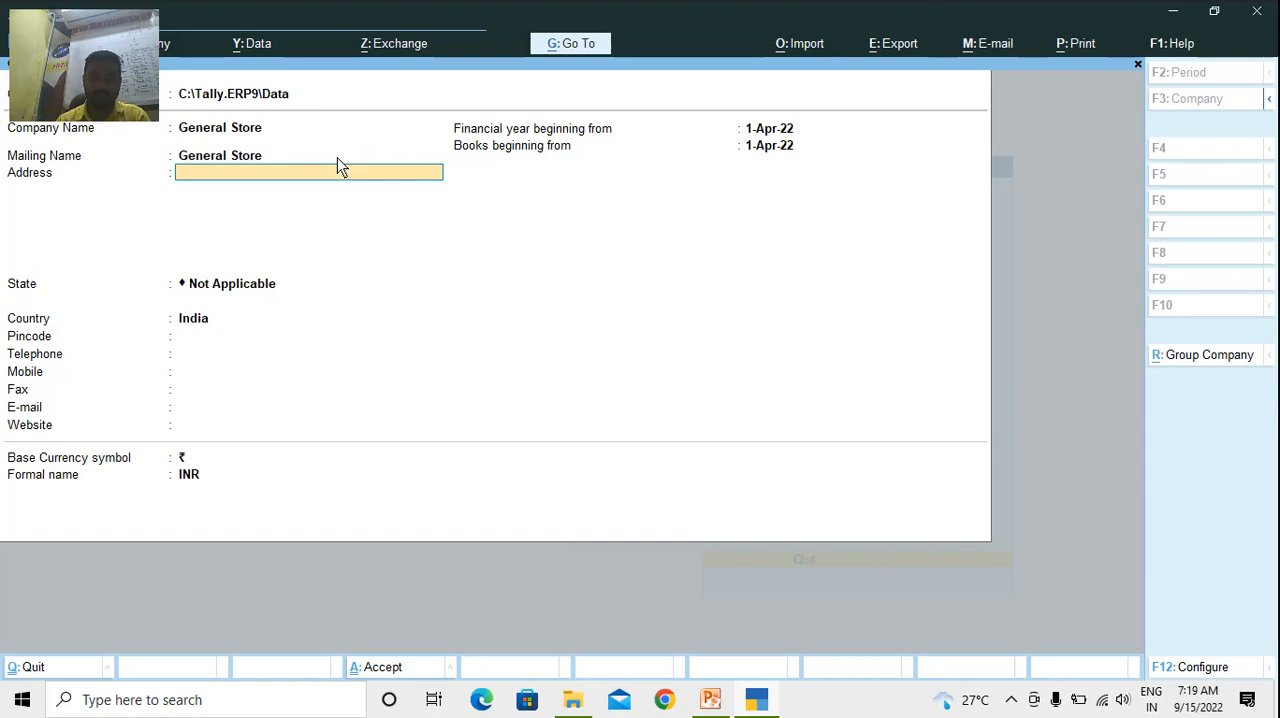
Fill in the two address lines of the General Store company and set its state to Bihar
key("Return")
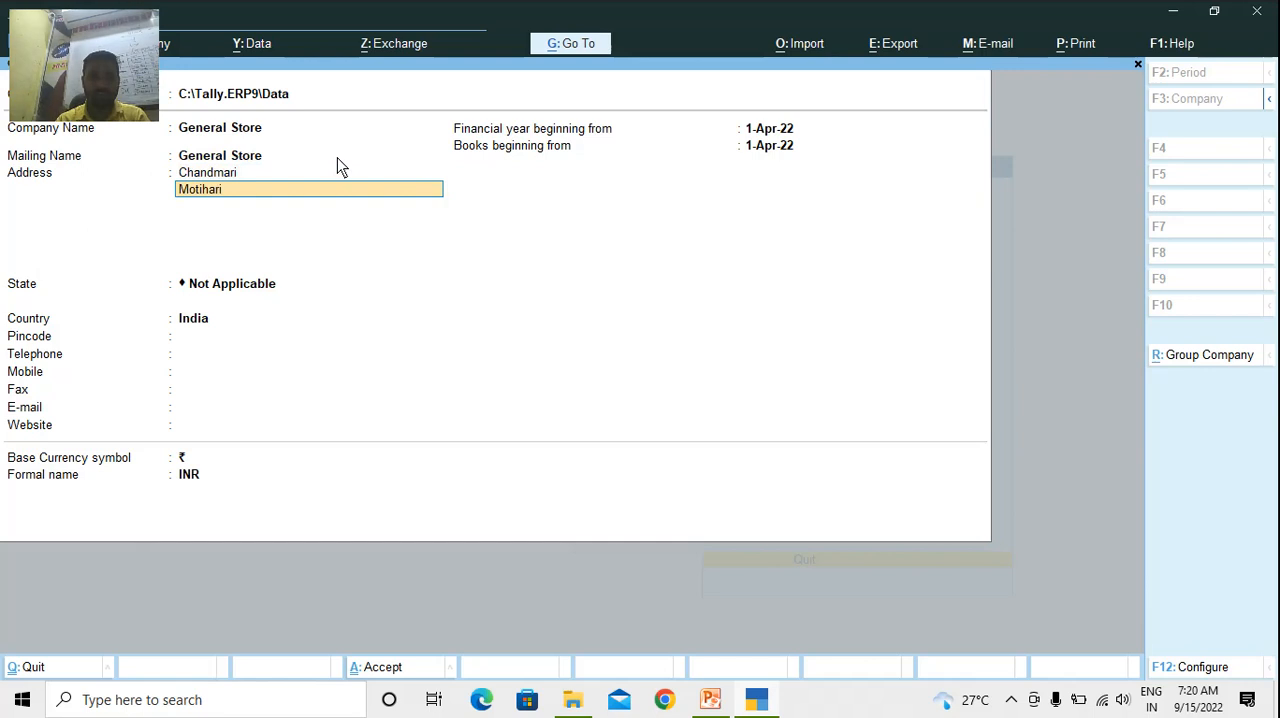
key("Return")
key("Return")
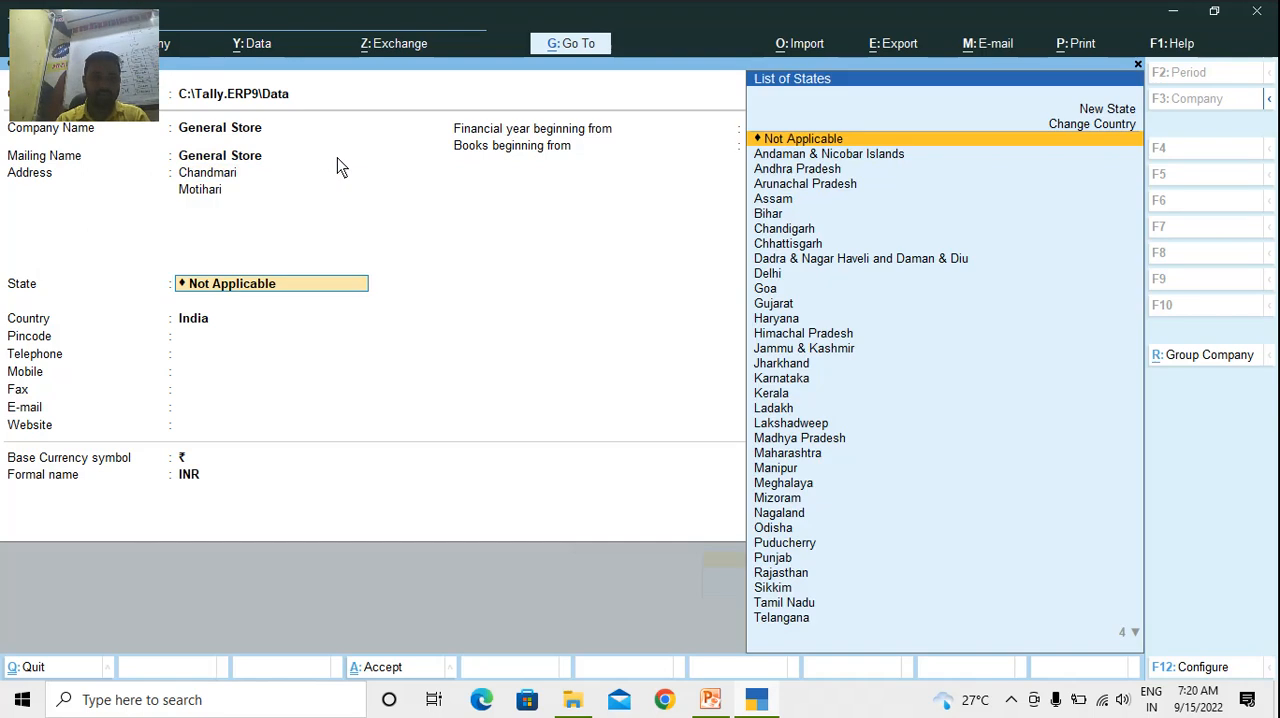
key("Return")
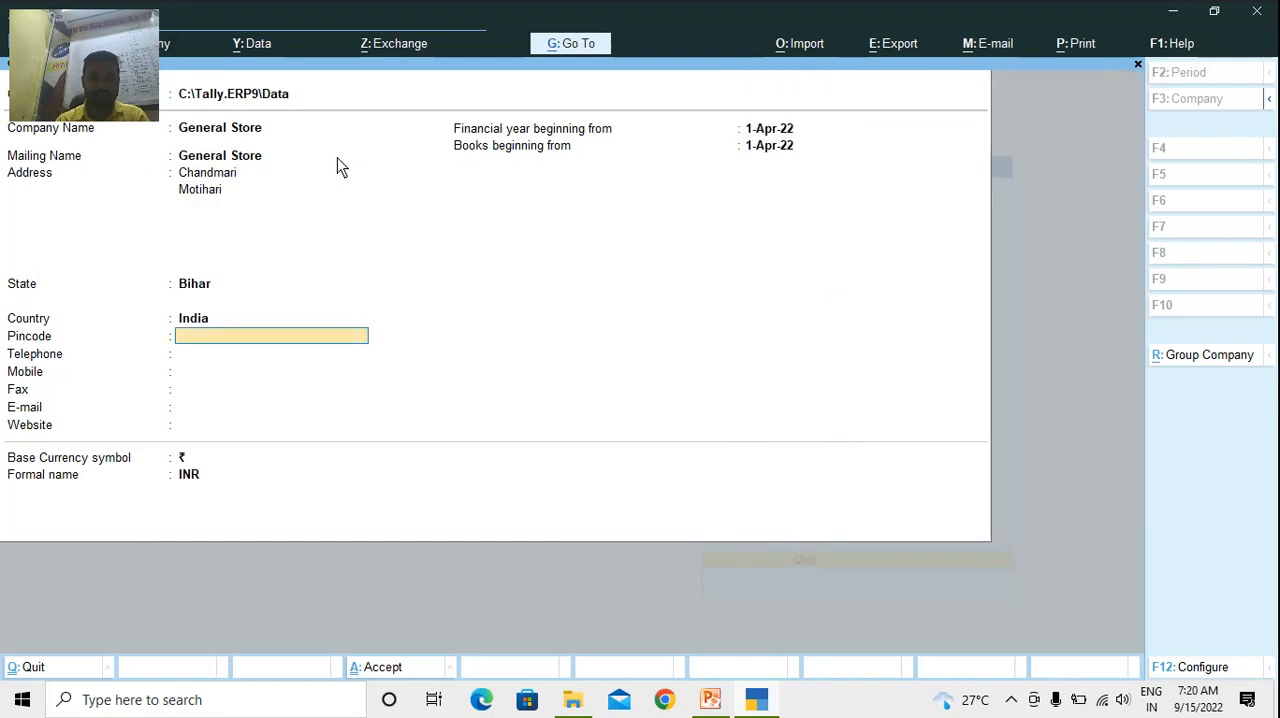
Enter the company's pincode and mobile number, leaving the telephone blank
type("845401")
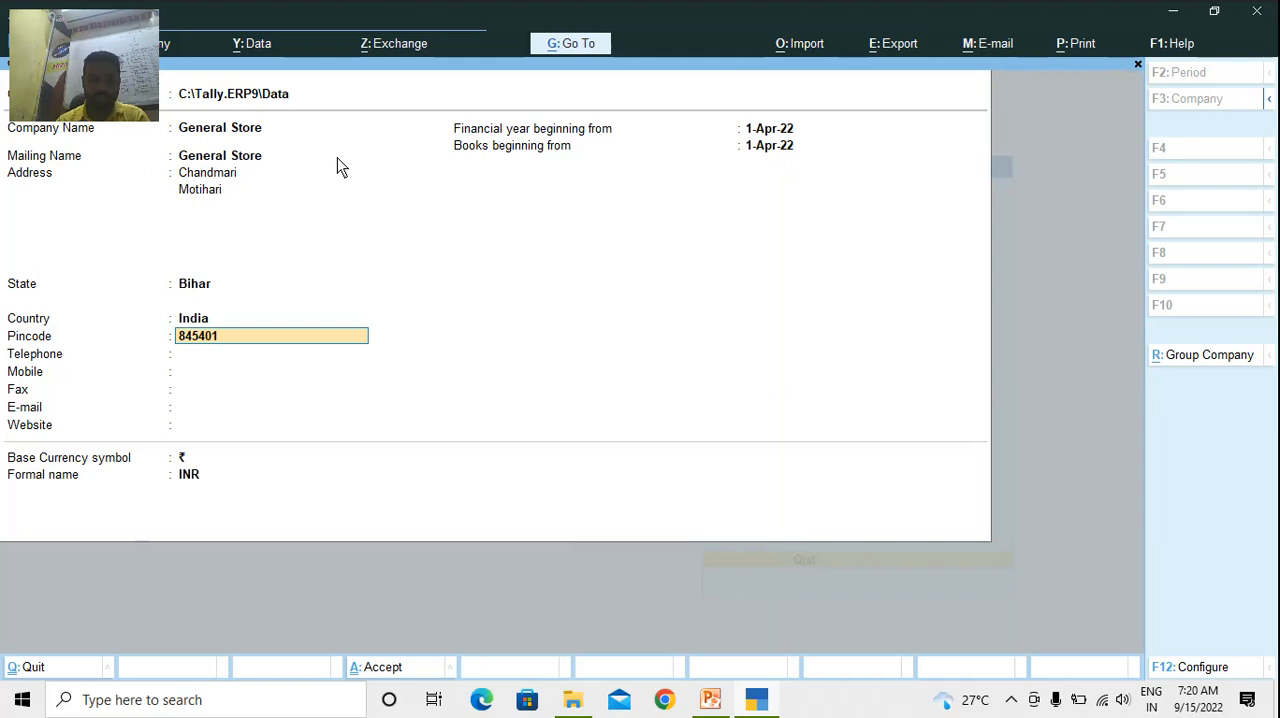
key("Return")
key("Return")
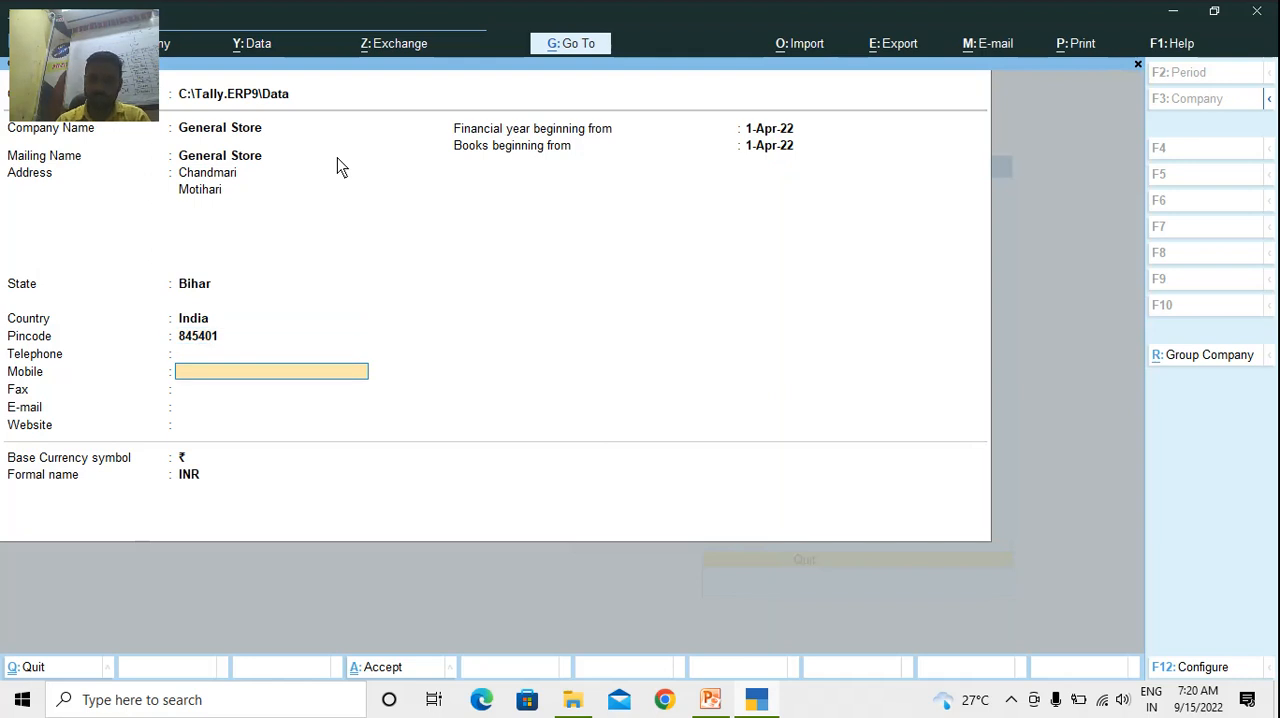
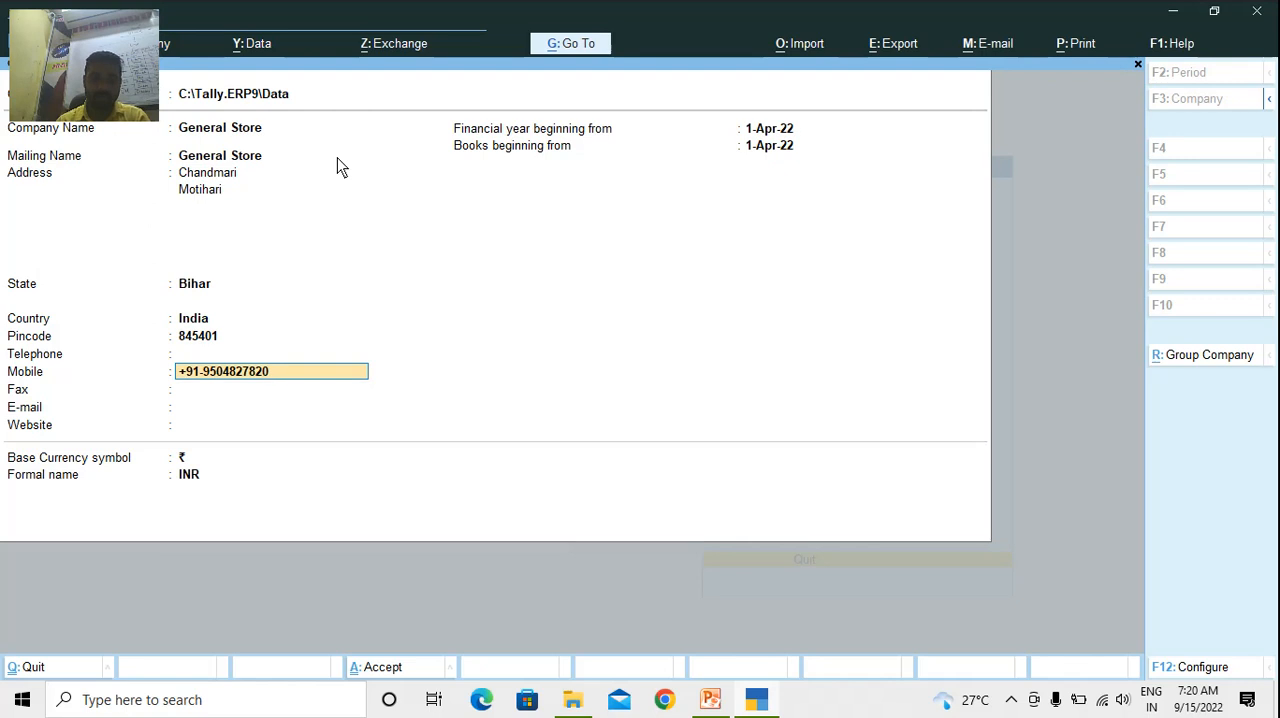
Keep the defaults for the remaining contact, date and currency details and accept the creation of the company
key("Return")
key("Return")
key("Return")
key("Return")
key("Return")
key("Return")
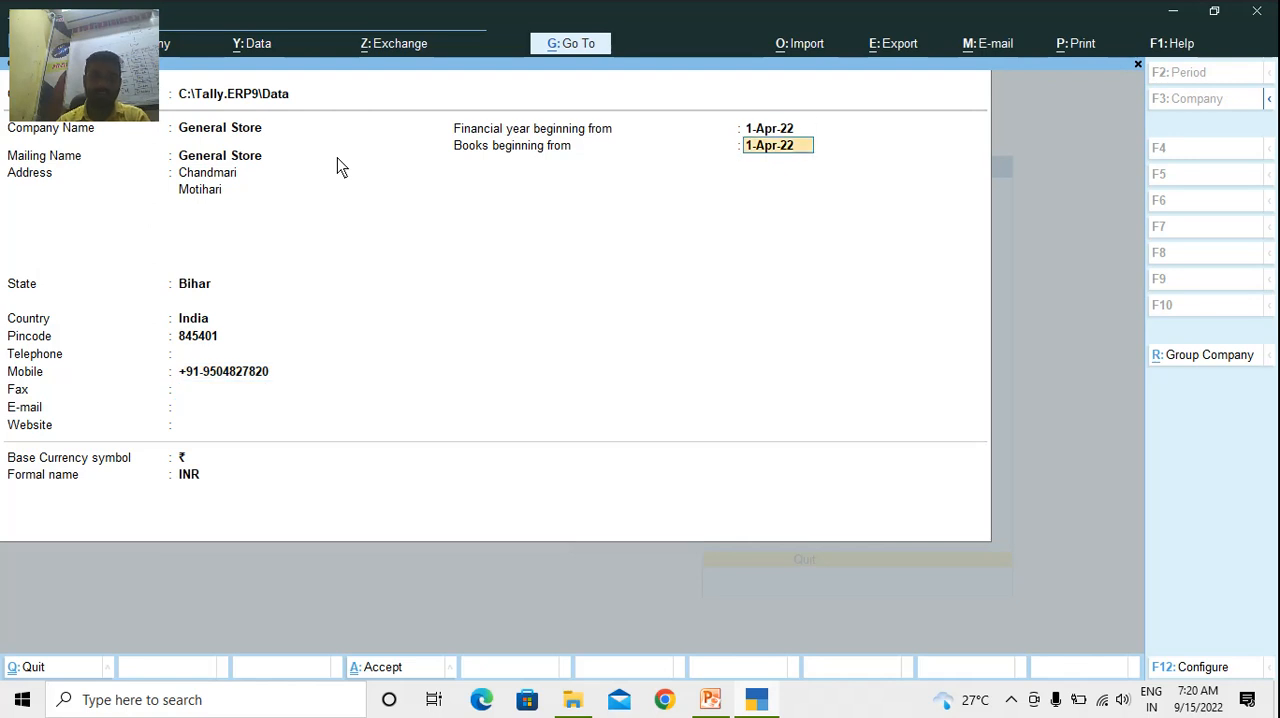
key("Return")
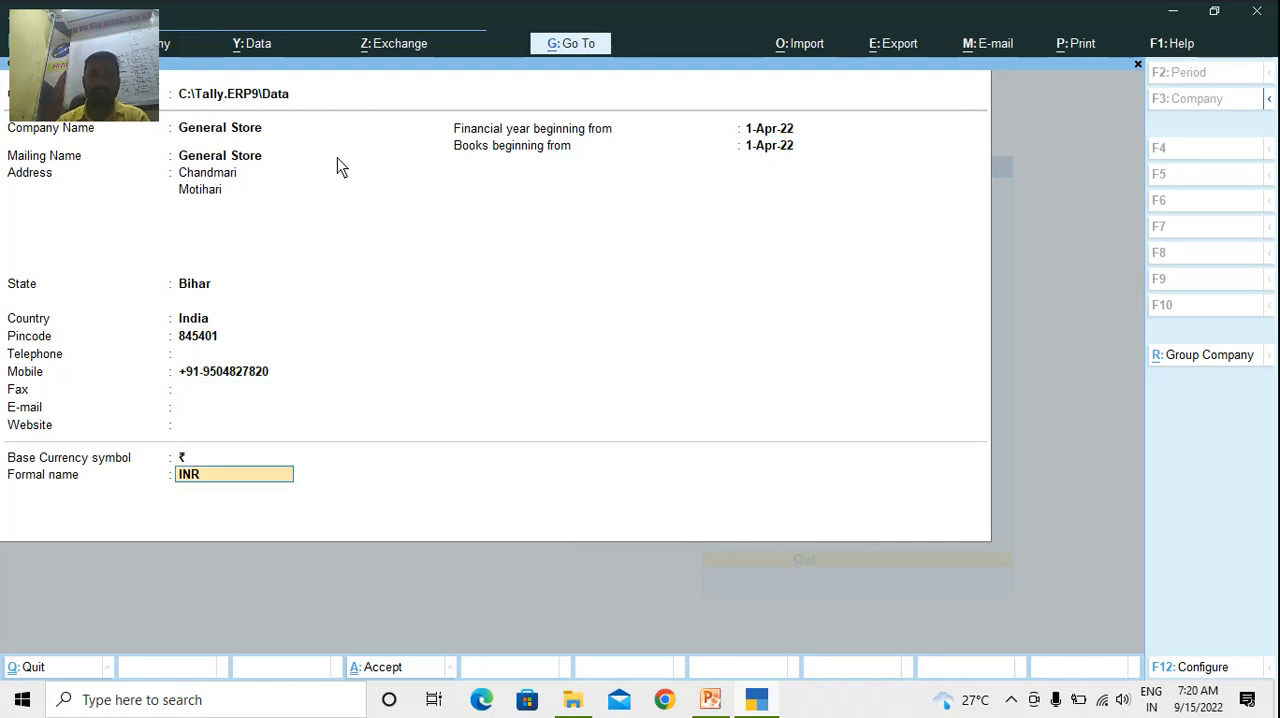
key("Return")
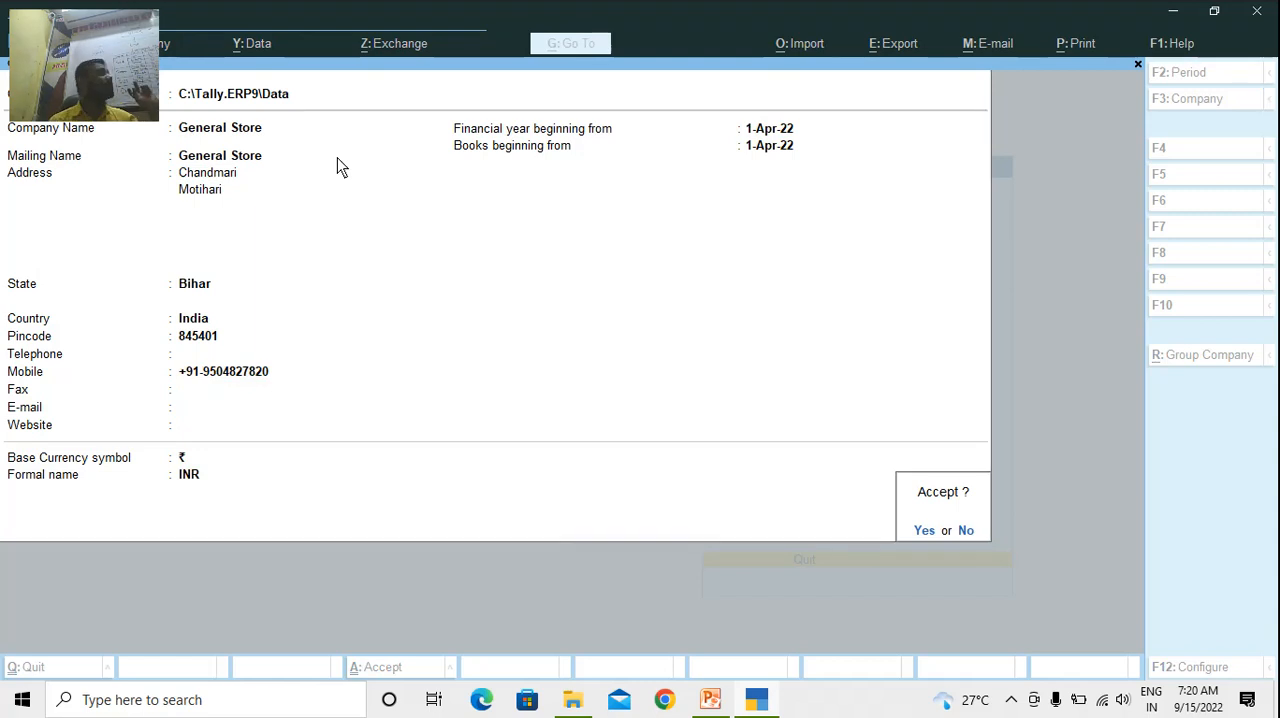
key("Return")
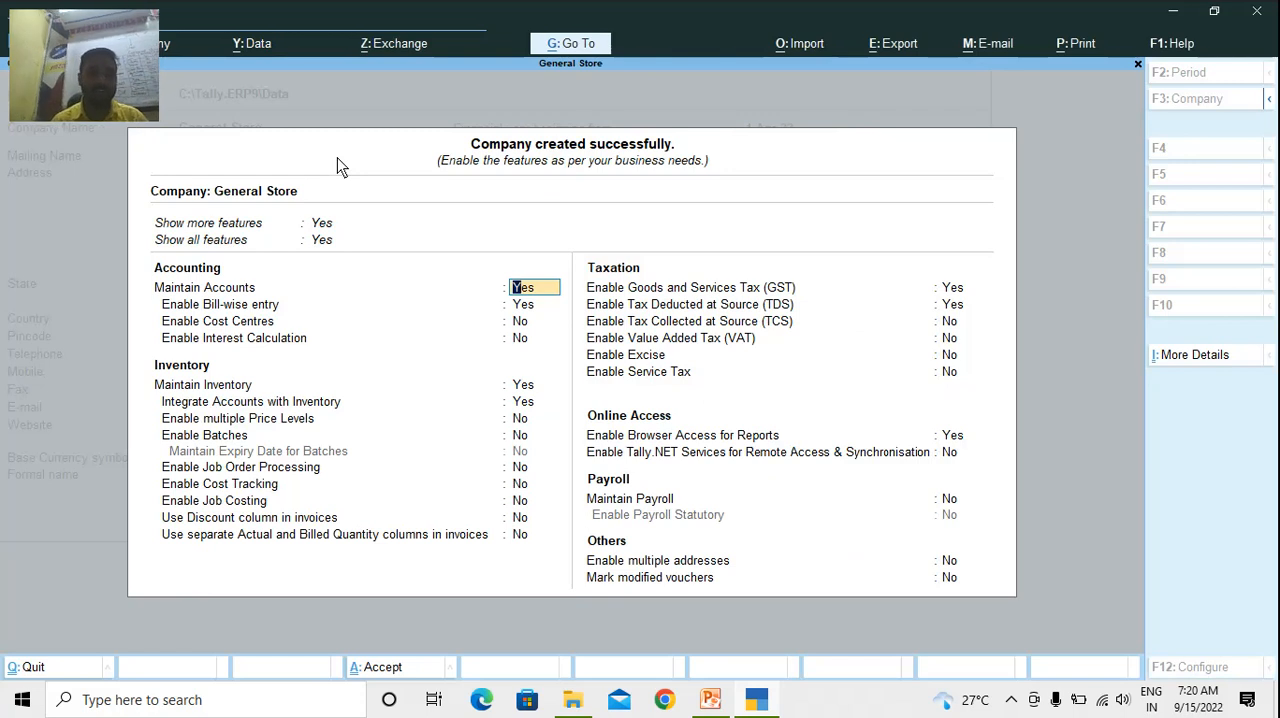
Disable Goods and Services Tax (GST) and Tax Deducted at Source (TDS) in the company features and accept them
key("Return")
key("Return")
key("Return")
key("Return")
key("Return")
key("Return")
key("Return")
key("Return")
key("Return")
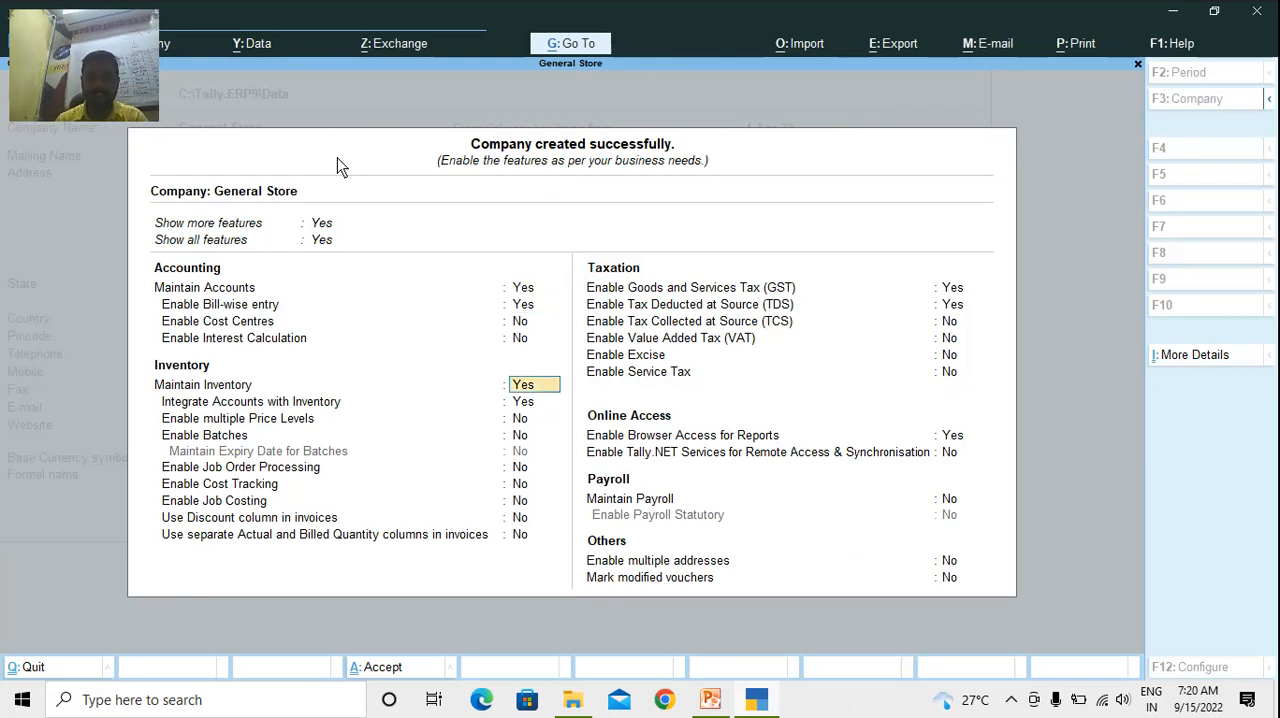
key("Return")
key("Return")
key("Return")
key("Return")
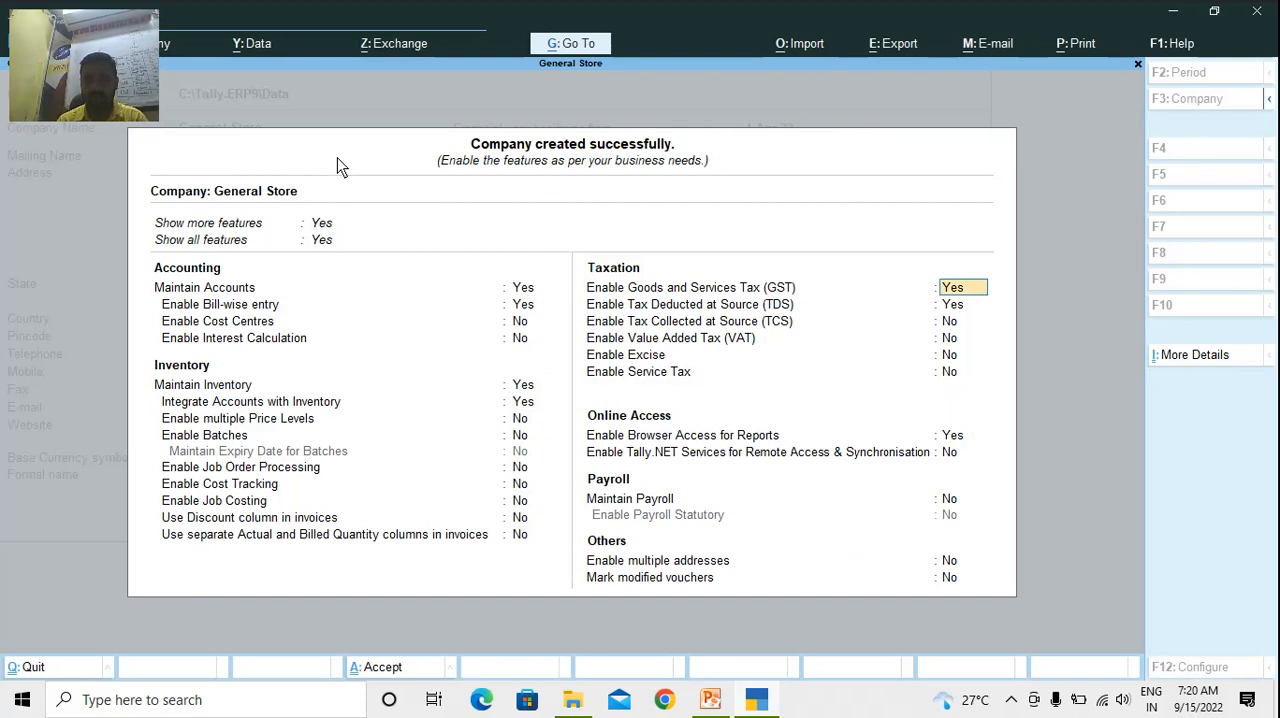
type("n")
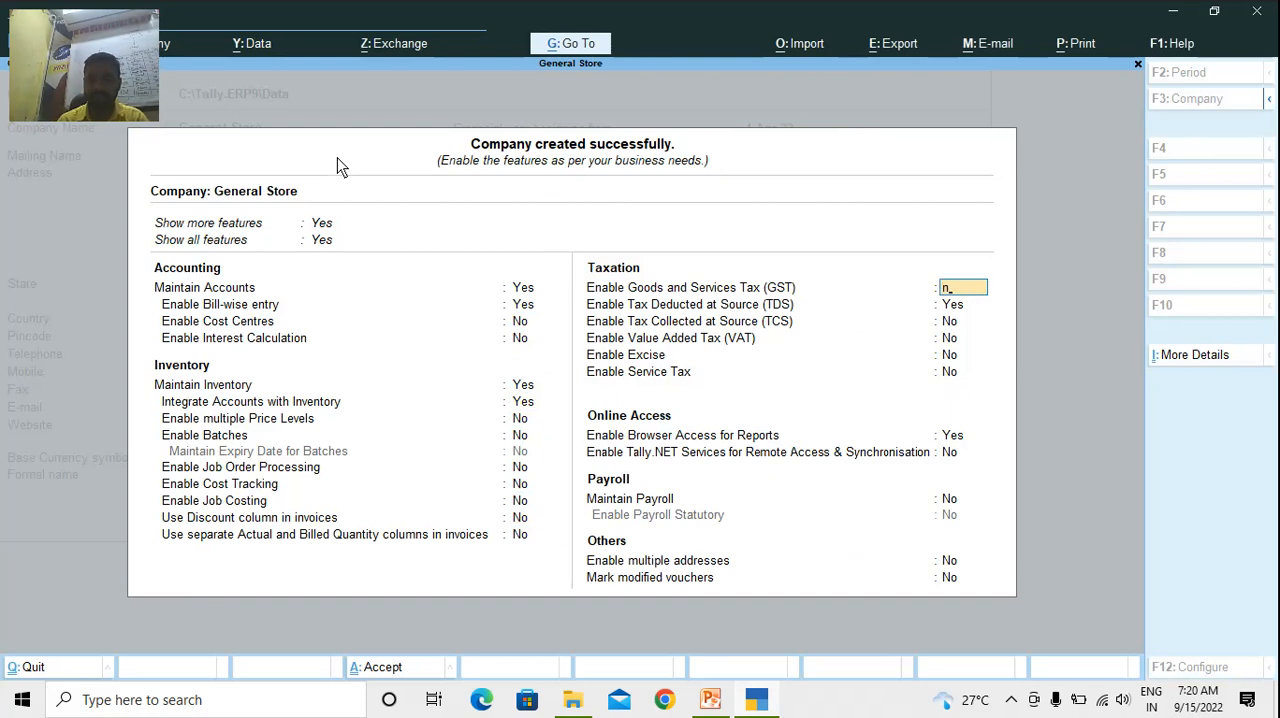
key("Return")
type("n")
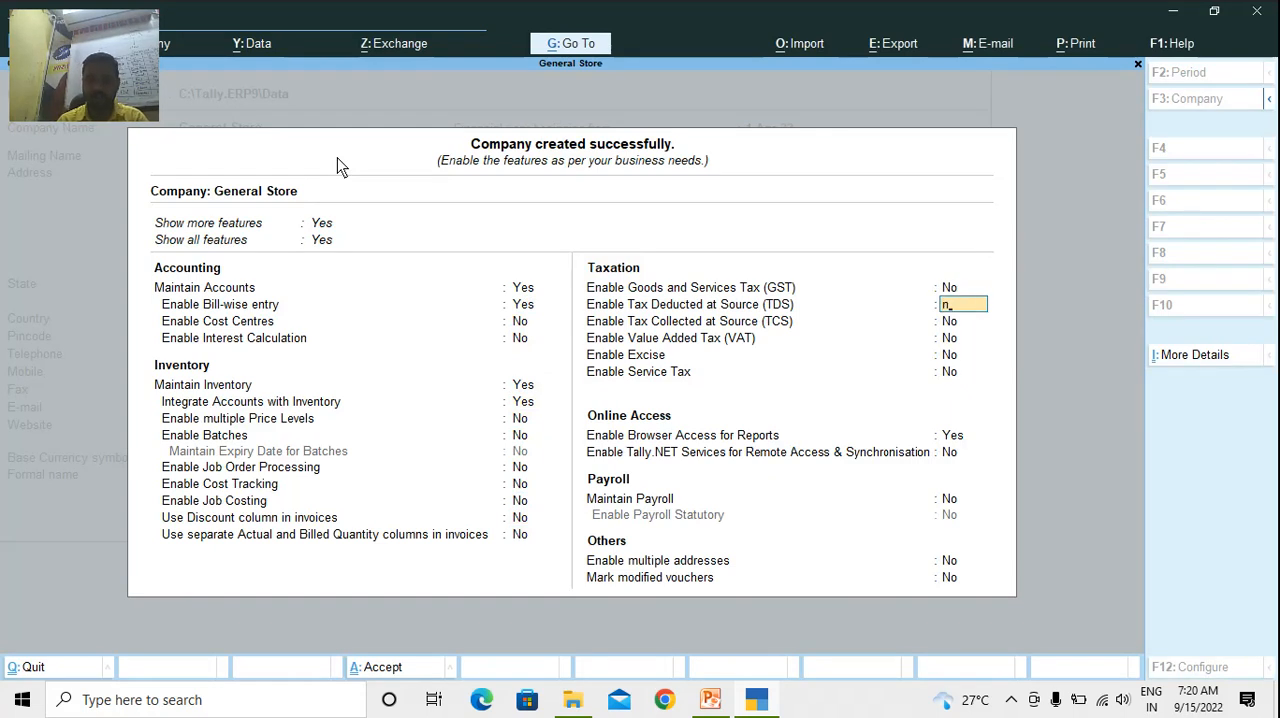
key("Return")
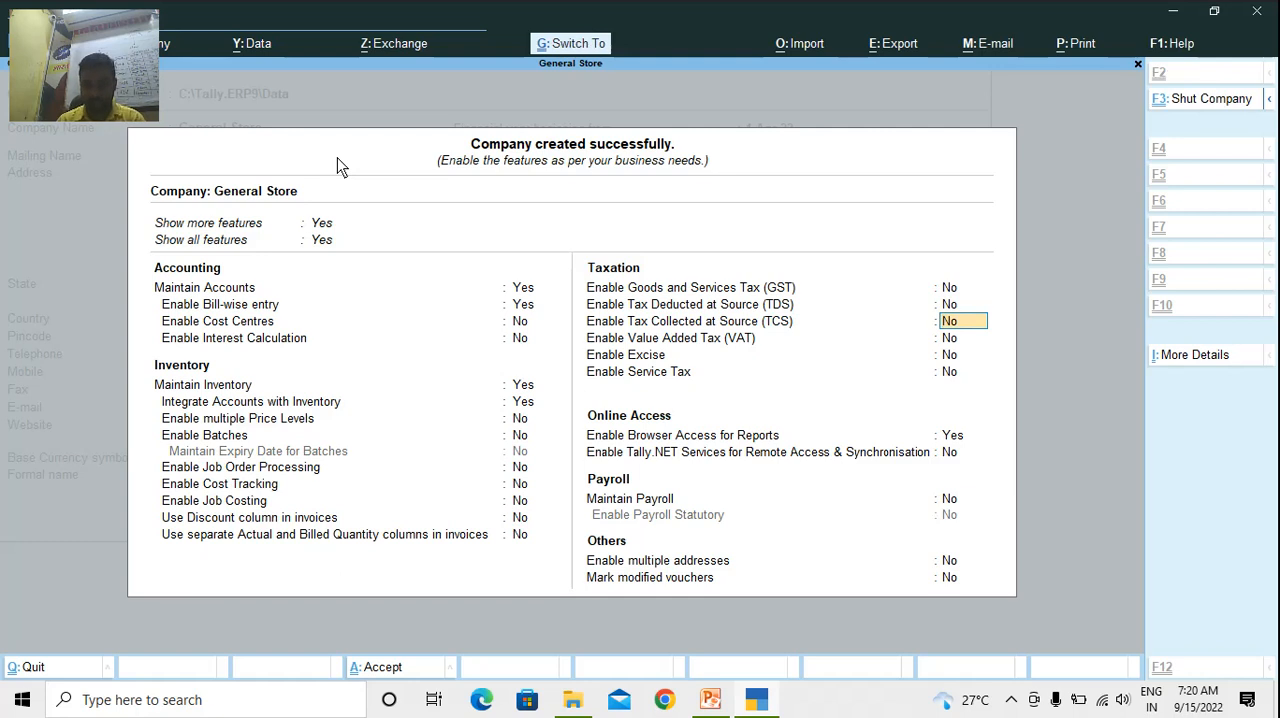
key("ctrl+a")
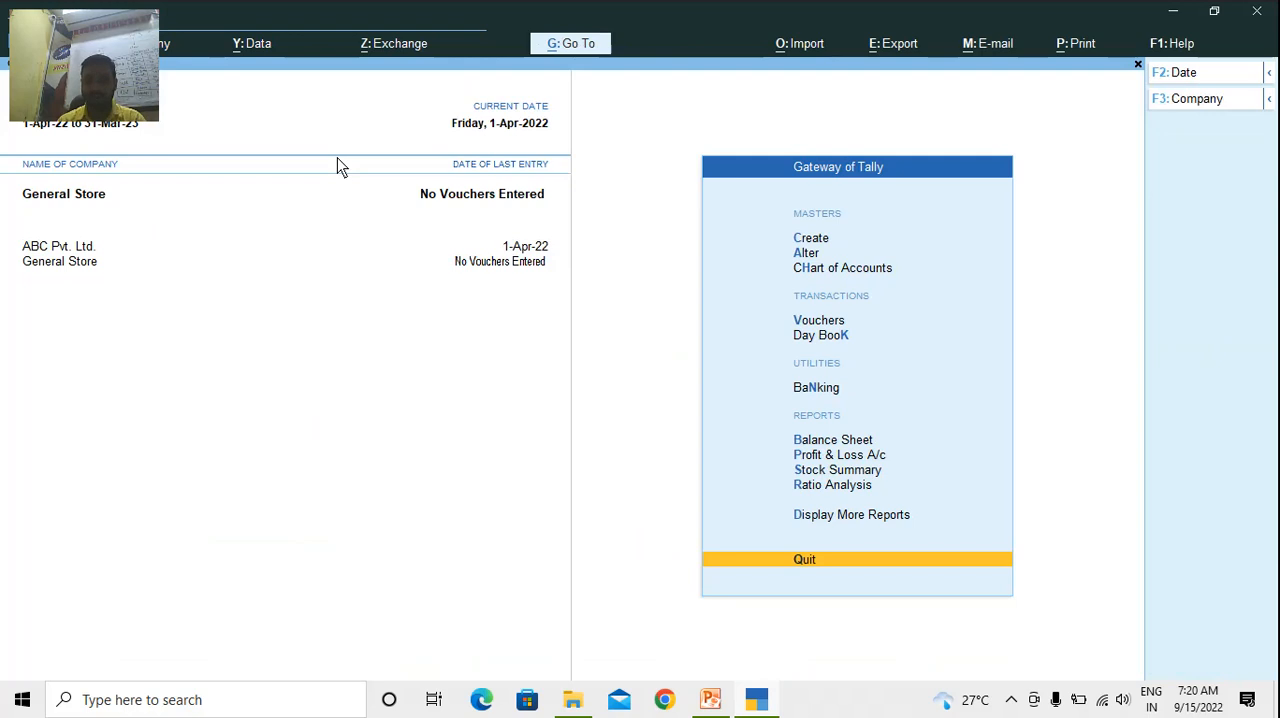
key("Up")
key("Up")
key("Up")
key("Up")
key("Up")
key("Up")
key("Up")
key("Up")
key("Up")
key("Up")
key("Up")
key("Up")
key("Down")
key("Return")
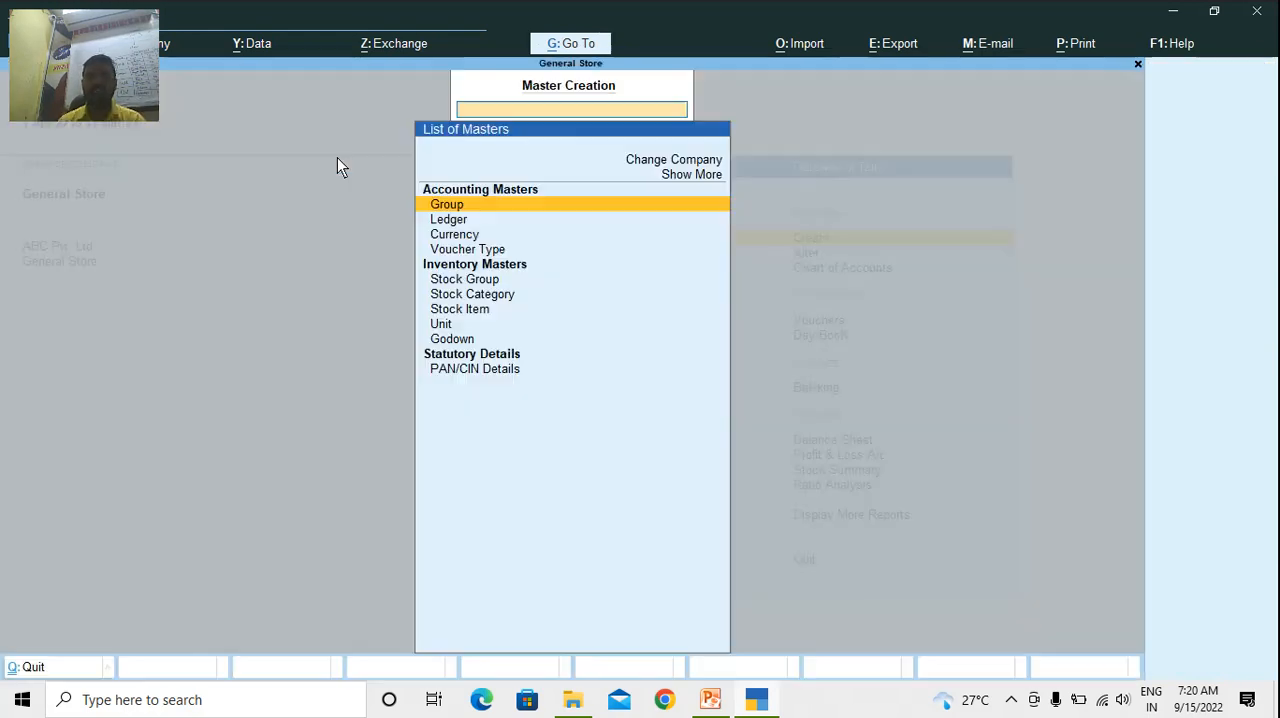
key("Down")
key("Down")
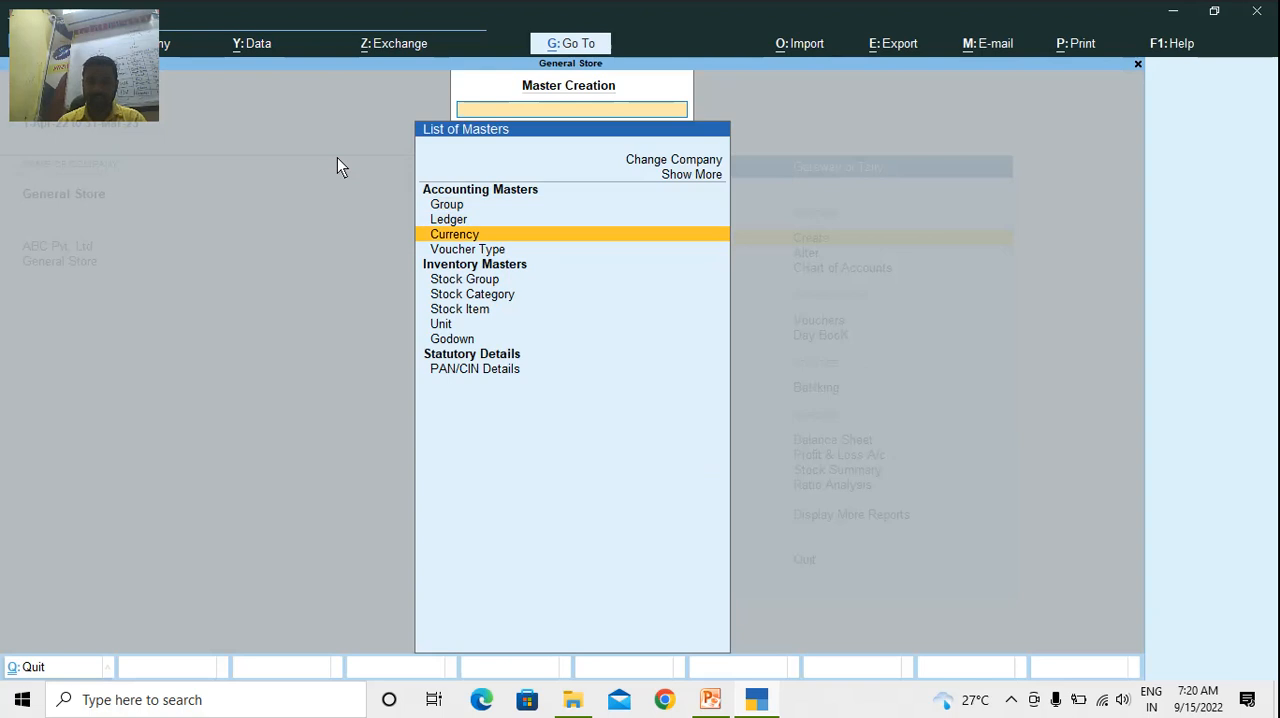
key("Escape")
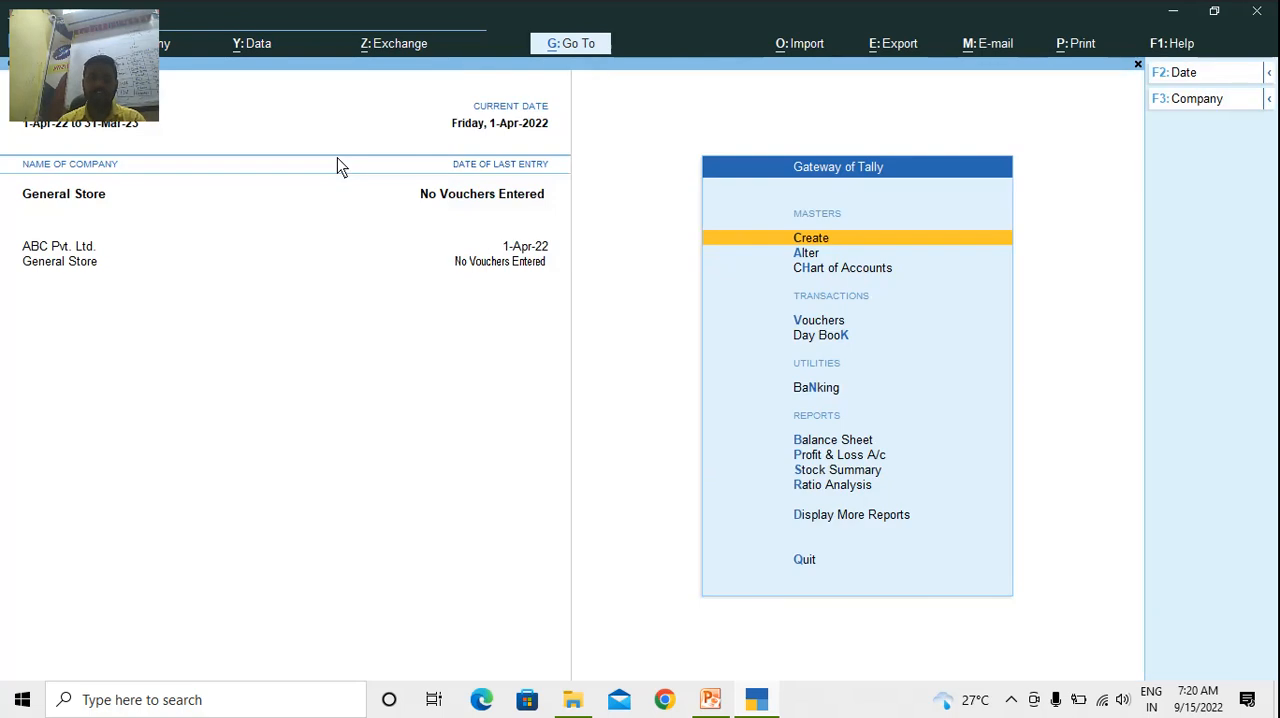
Open the creation form for a new Stock Group among the inventory masters
key("Return")
key("Down")
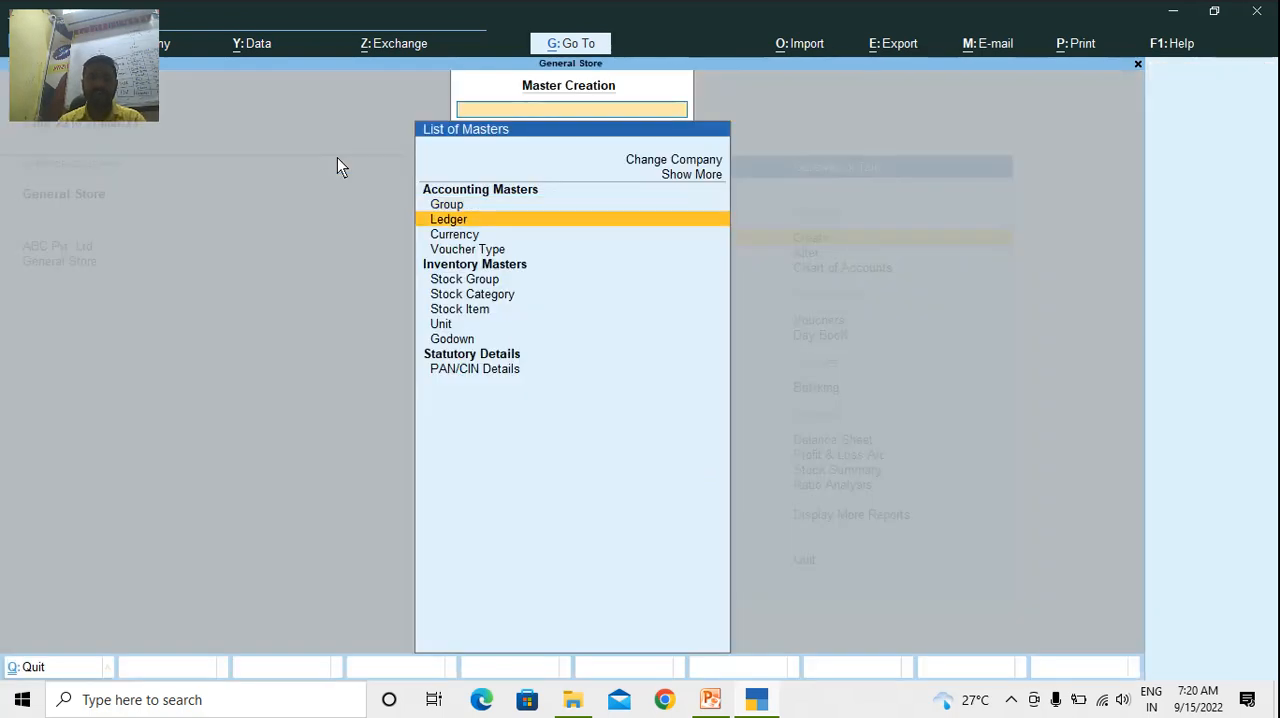
key("Down")
key("Down")
key("Down")
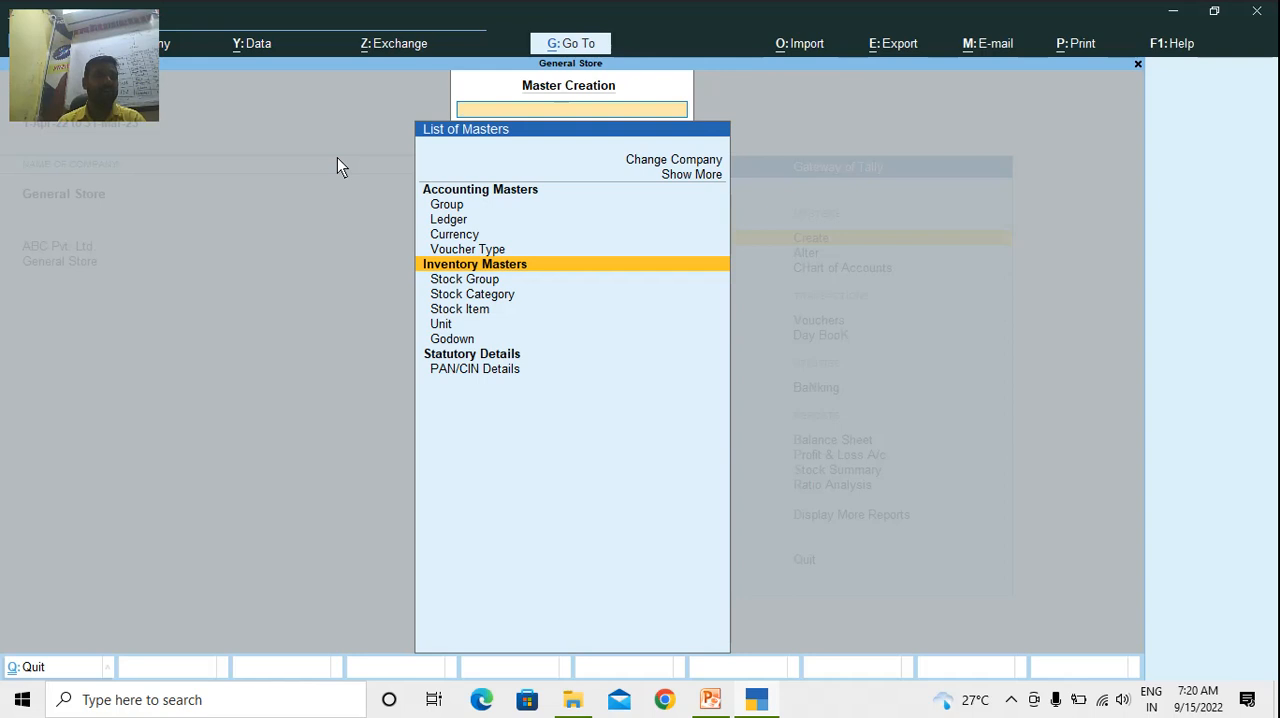
key("Down")
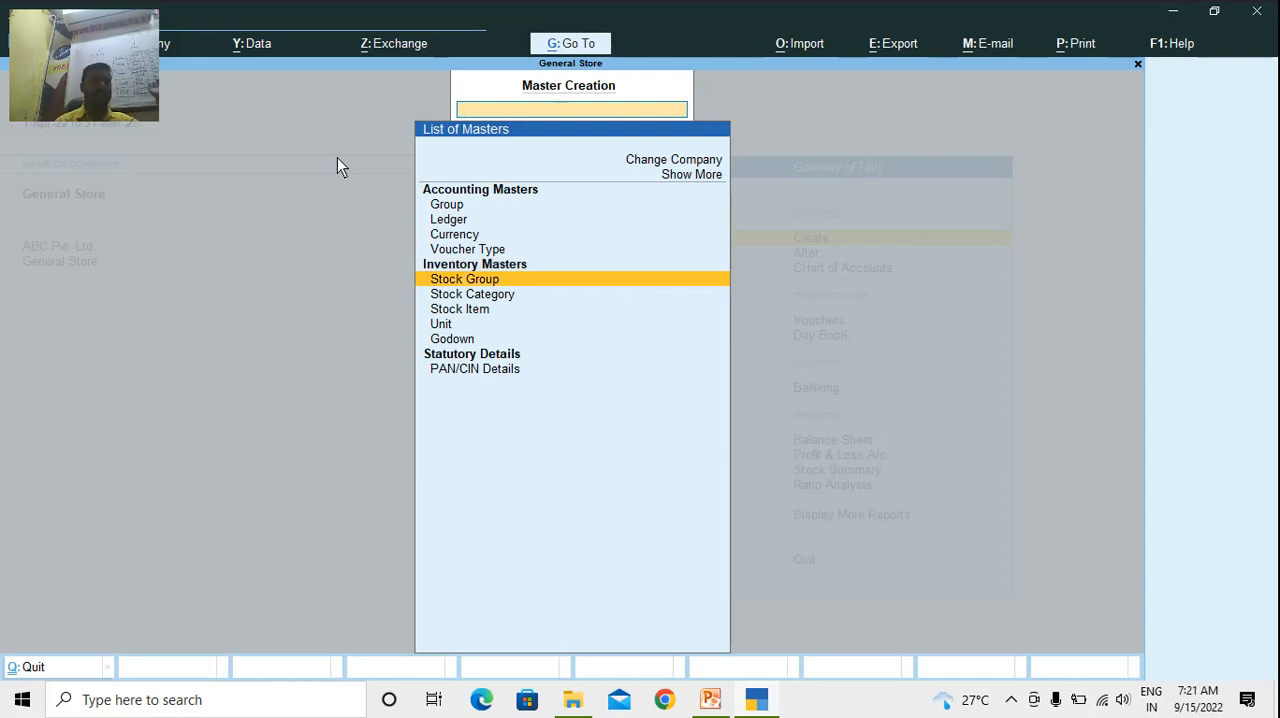
key("Down")
key("Down")
key("Down")
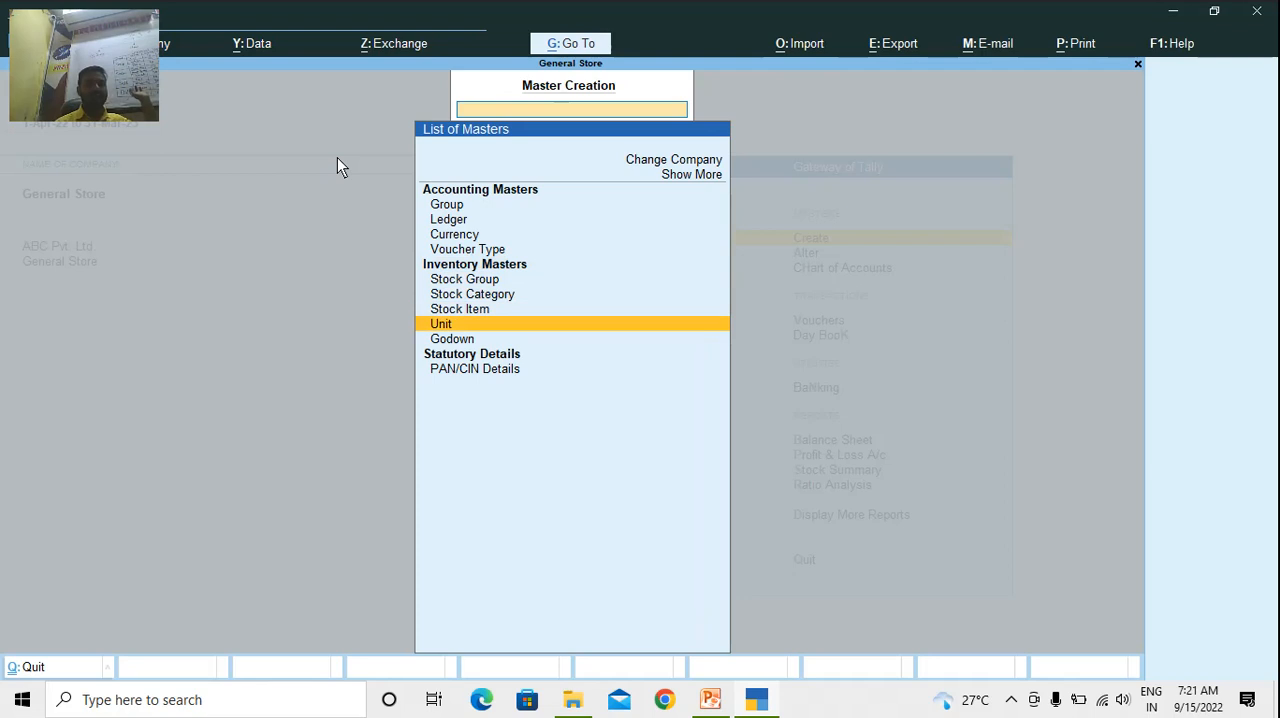
key("Up")
key("Up")
key("Down")
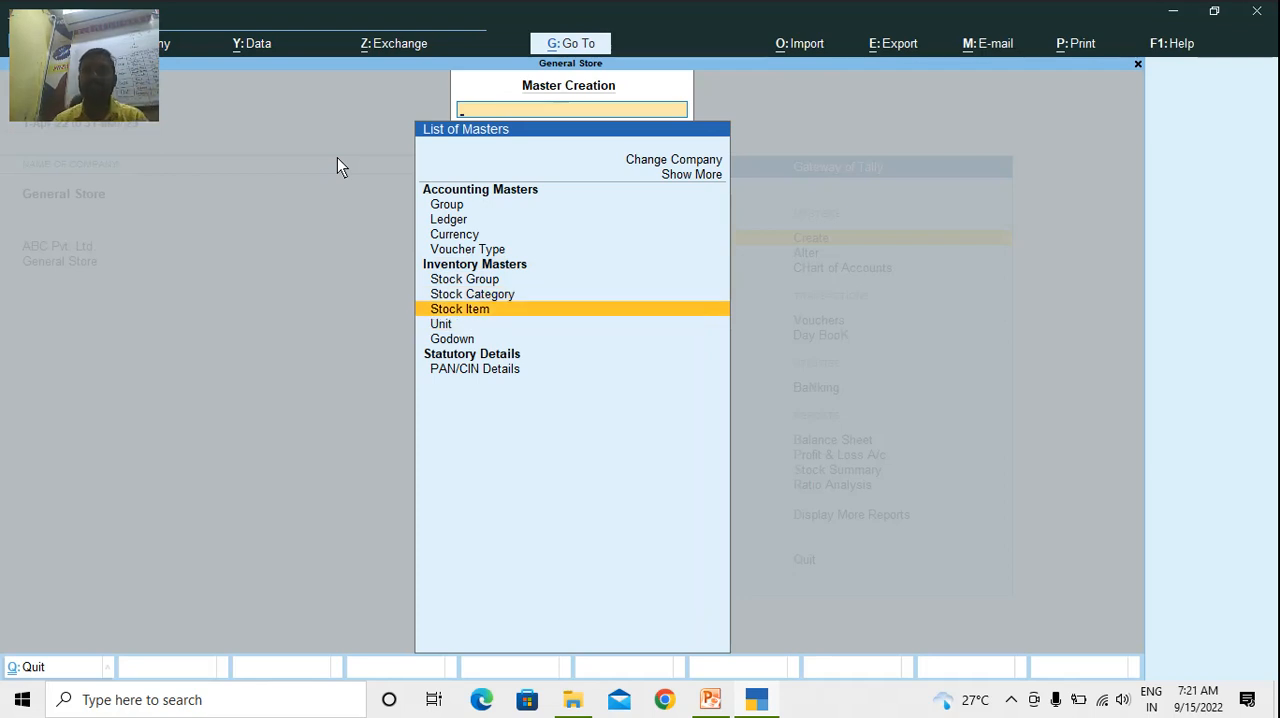
key("Up")
key("Up")
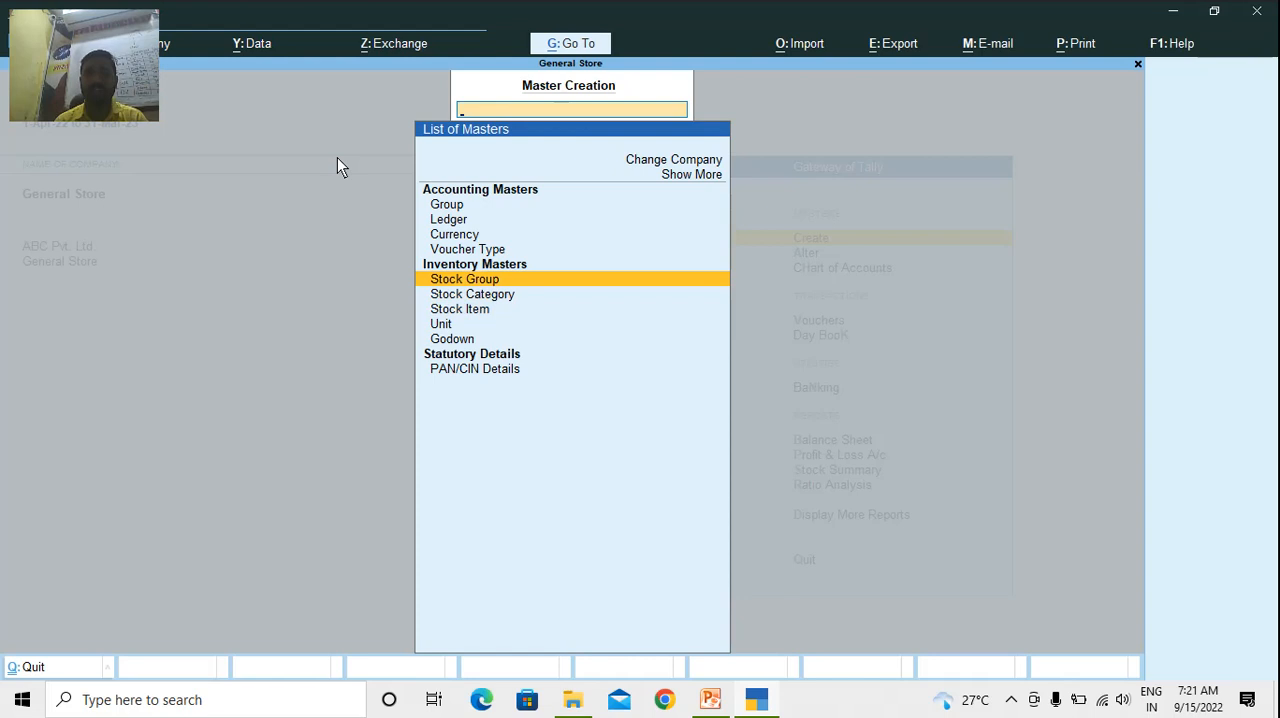
key("Return")
Switch to PowerPoint and review the slide's table of stock groups, items and units
key("alt+Tab")
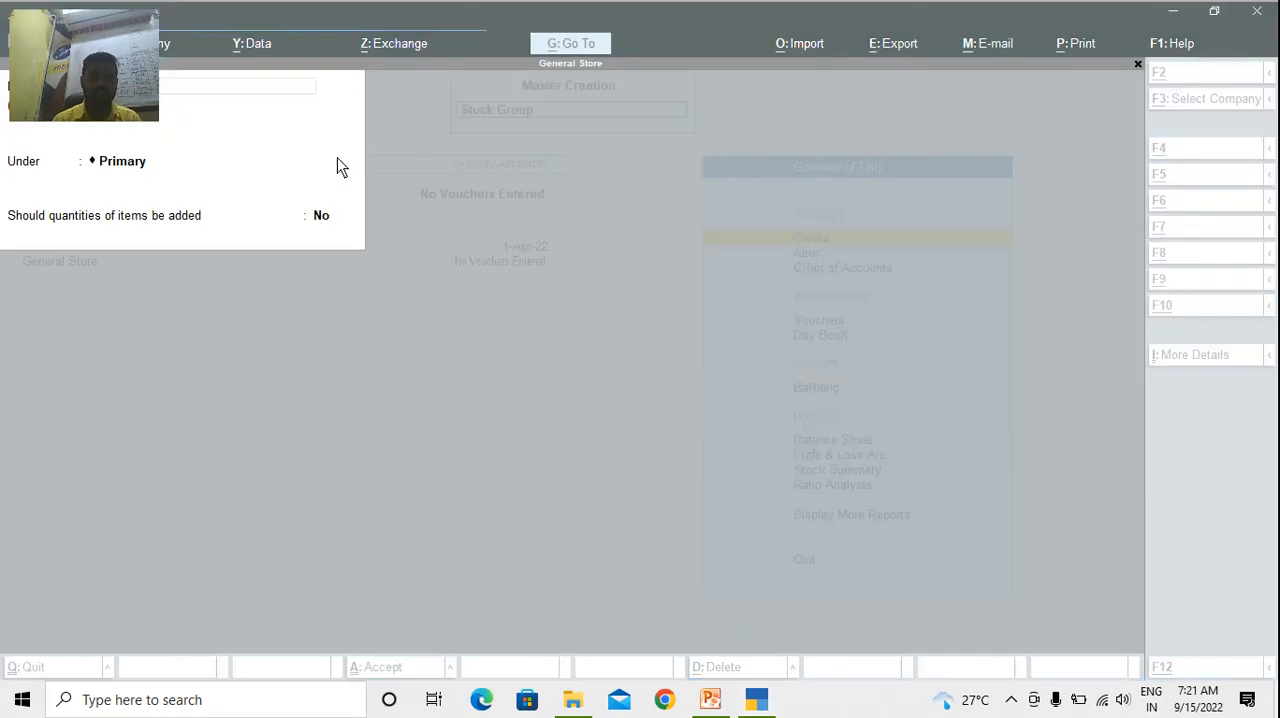
key("alt+Tab")
key("alt+Tab")
key("alt+Tab")
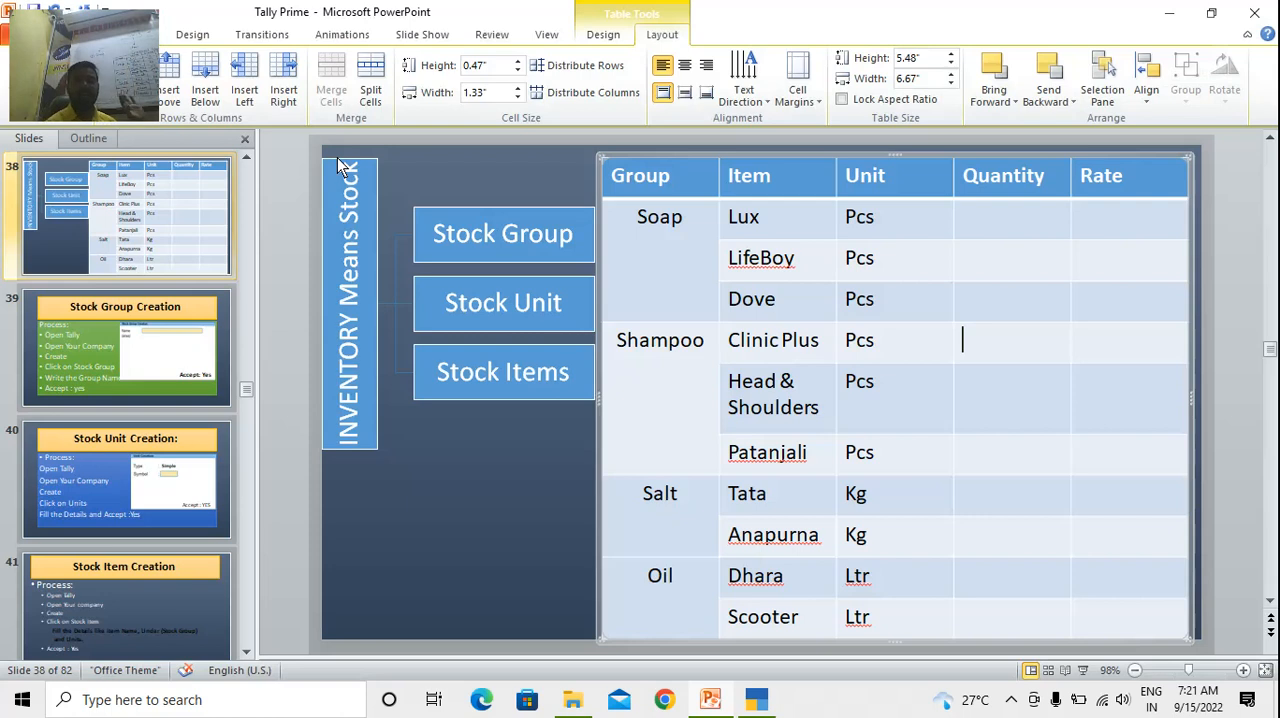
key("alt+Tab")
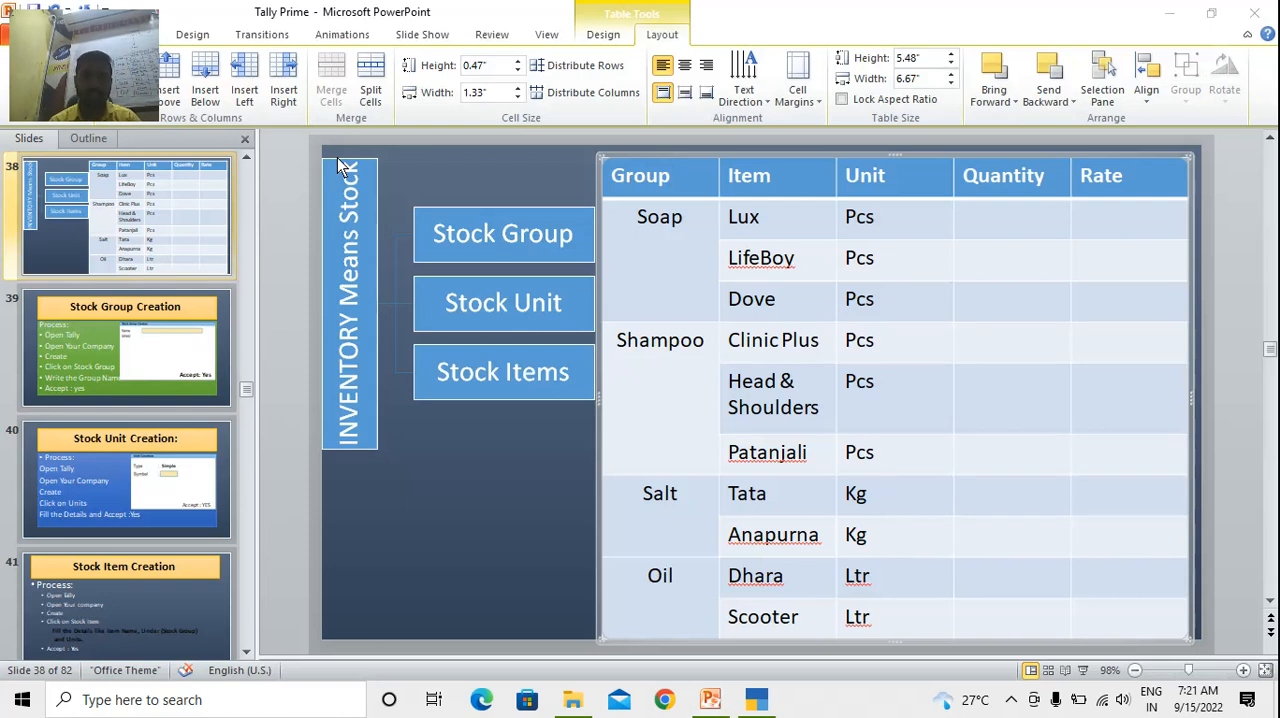
Switch back to TallyPrime, restore its window from maximized and move it up and to the right over the presentation
key("alt+Tab")
key("Tab")
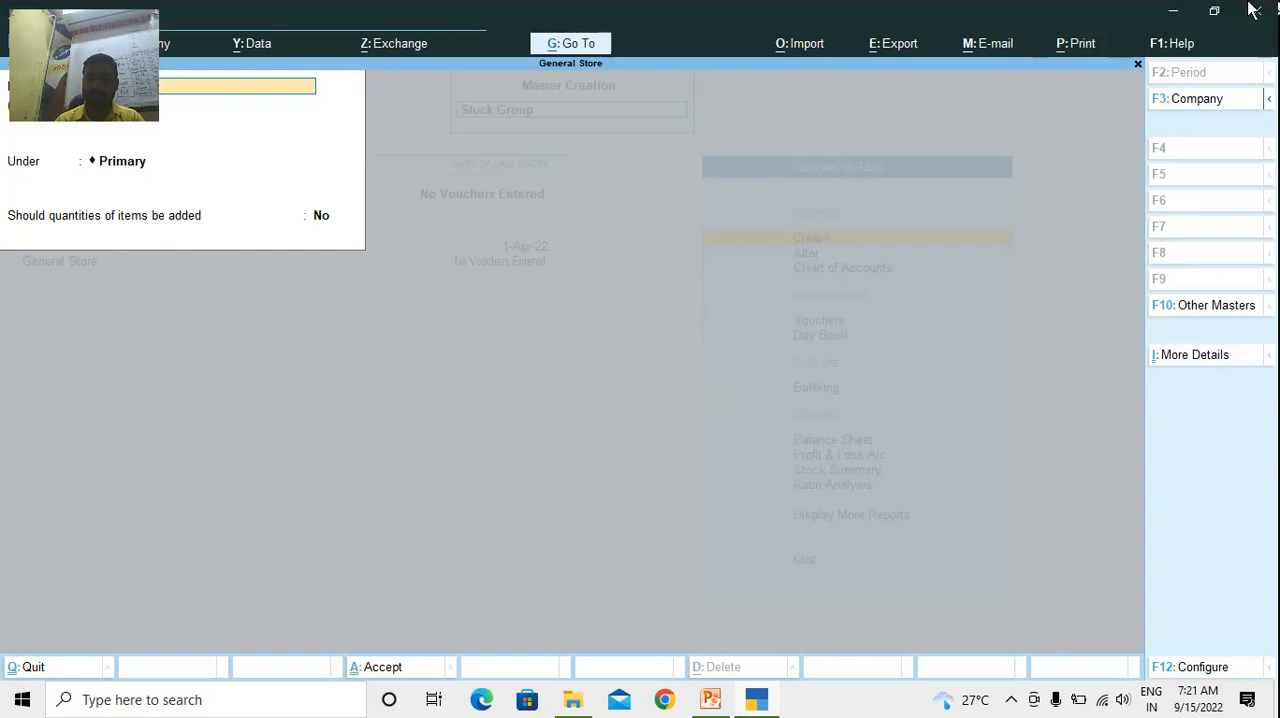
left_click(1210, 14)
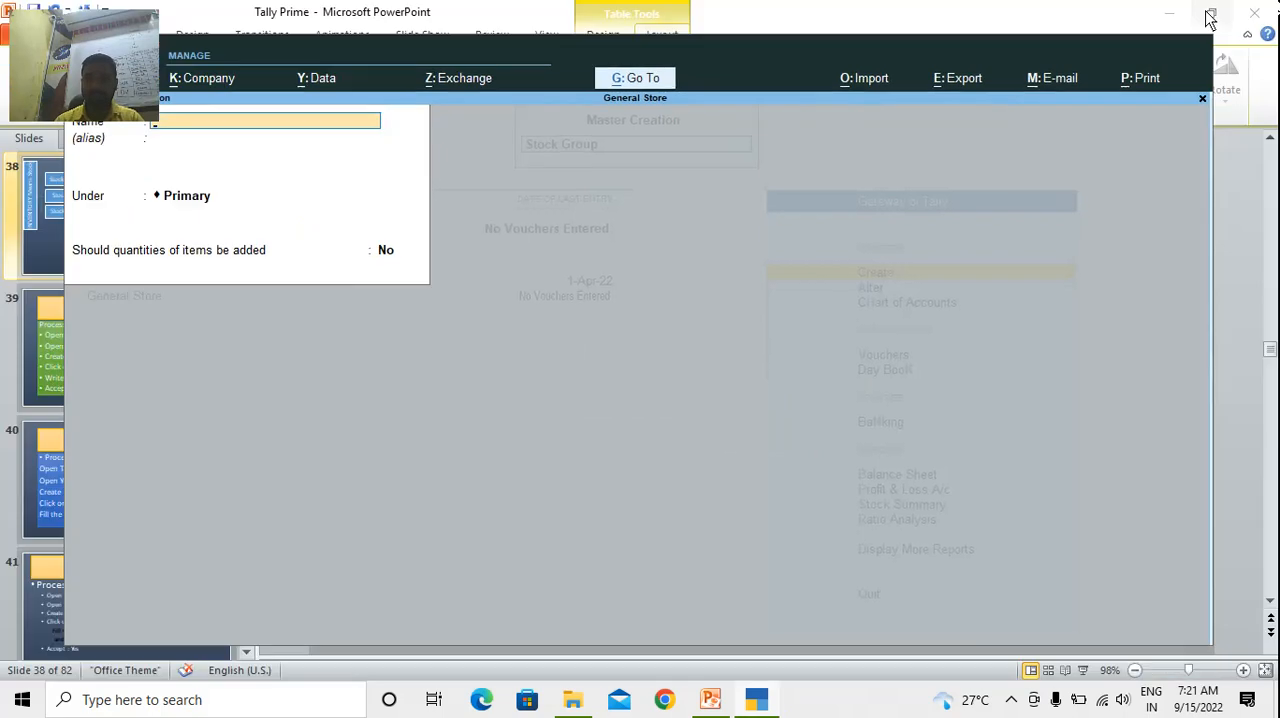
left_click_drag(739, 43, 834, 18)
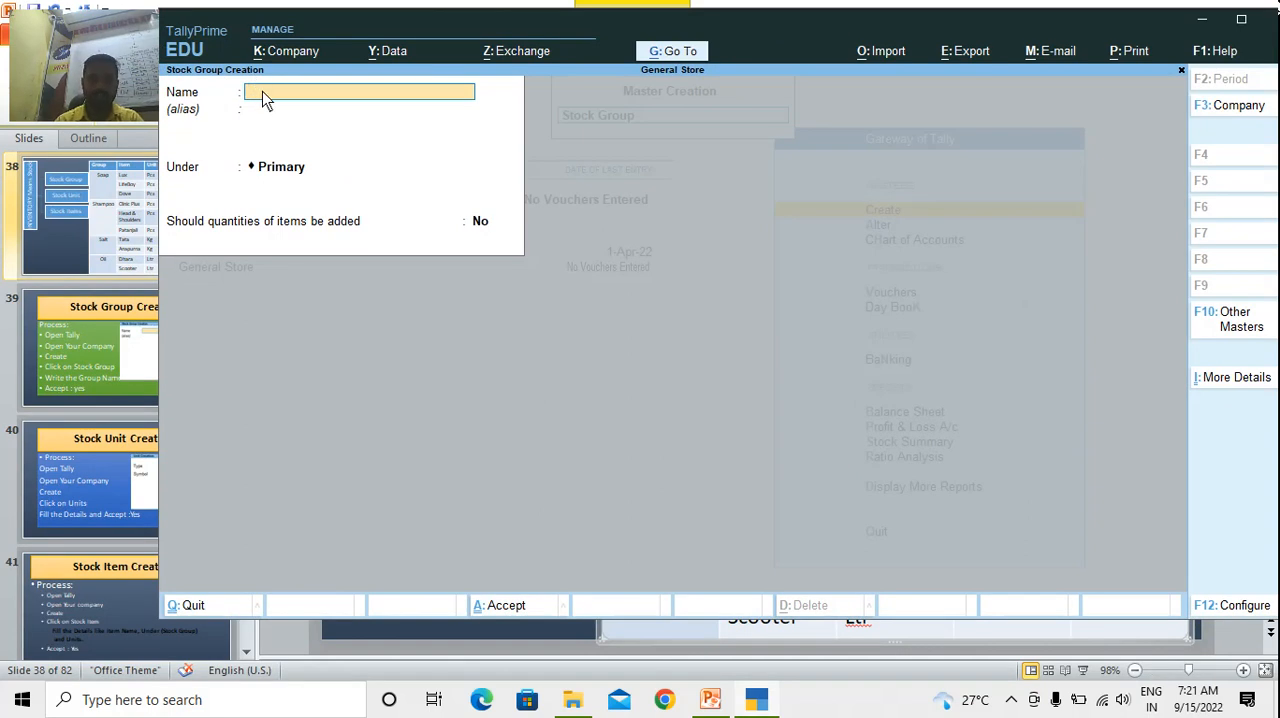
Create the stock group Soap under Primary, with quantities of items not added, and accept it
type("Soap")
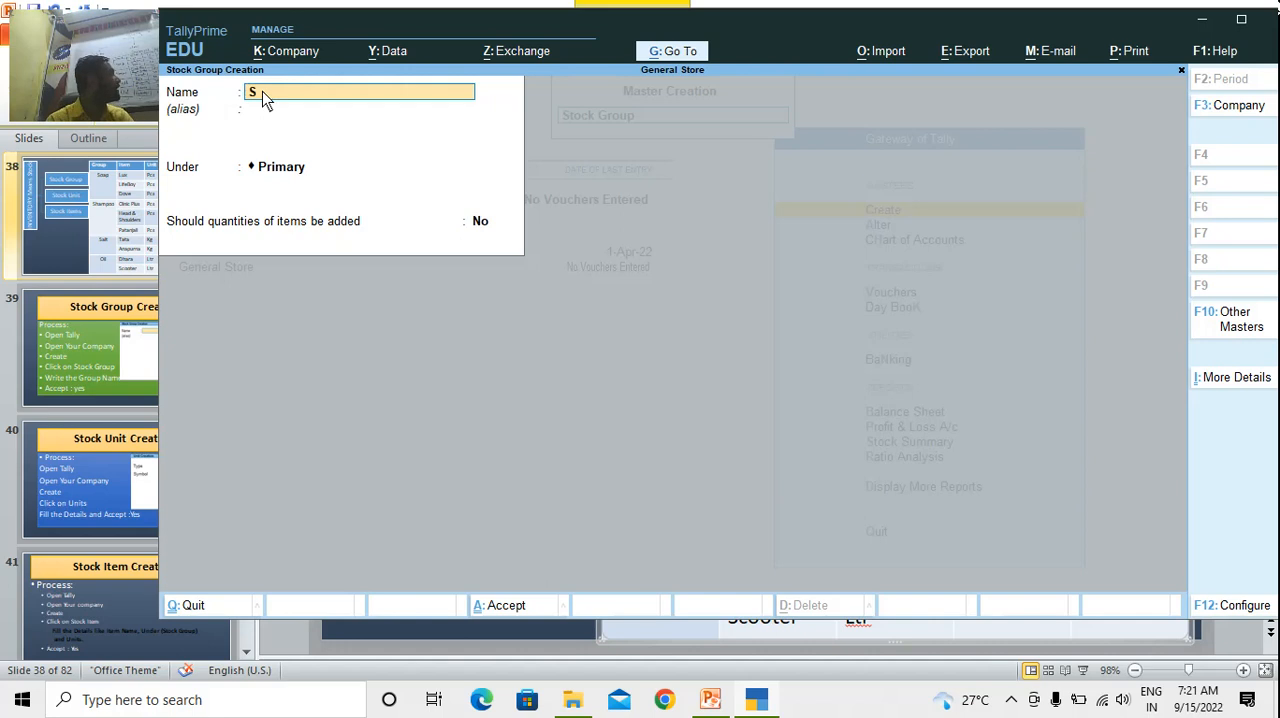
key("Return")
key("Return")
key("Return")
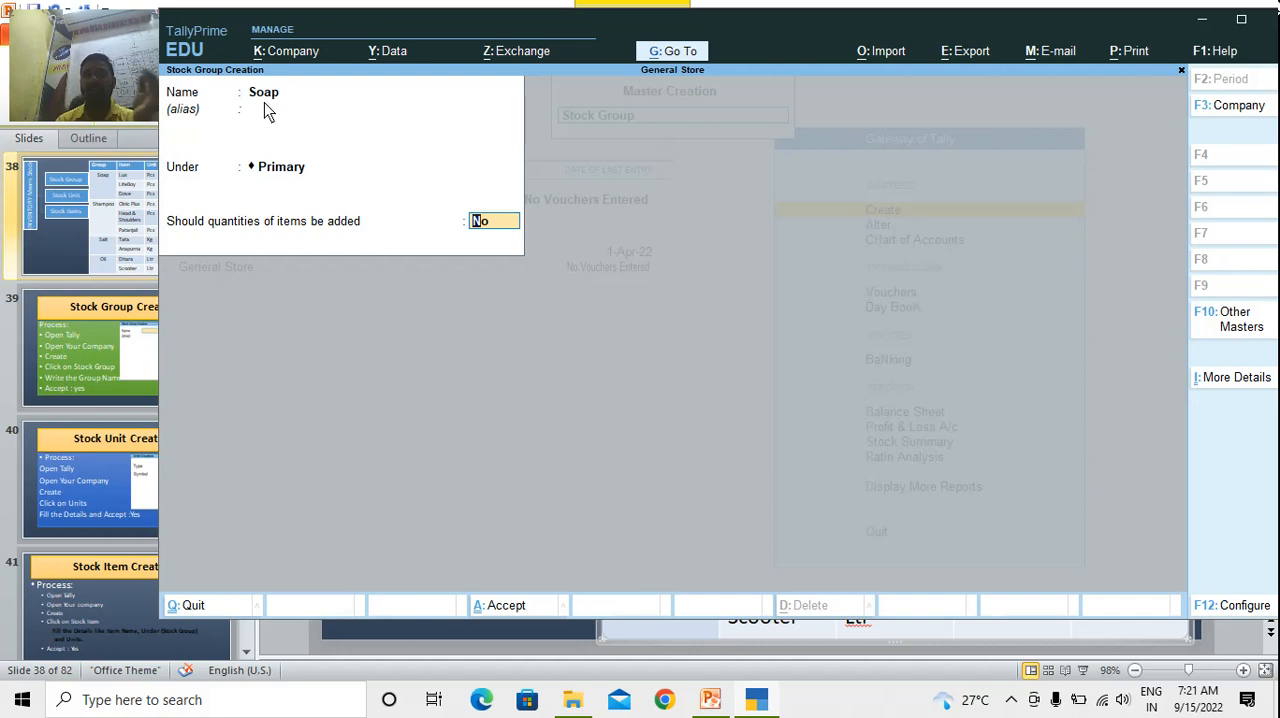
key("Return")
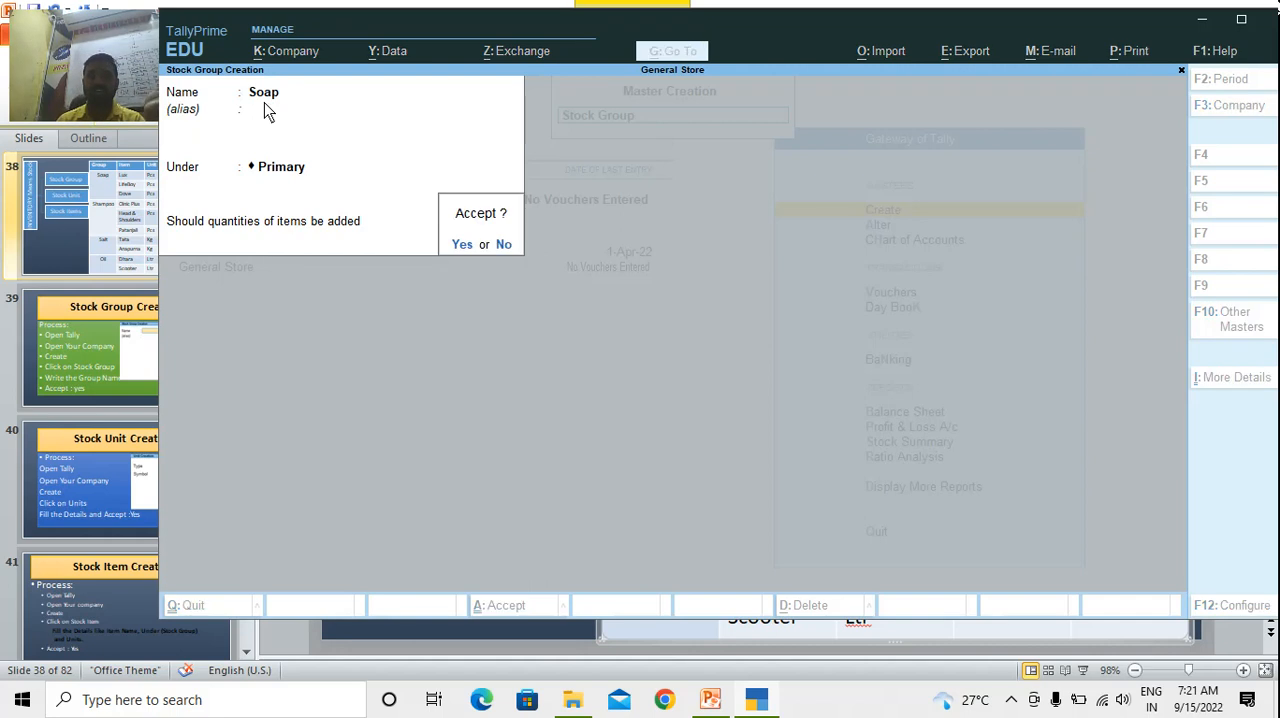
key("Return")
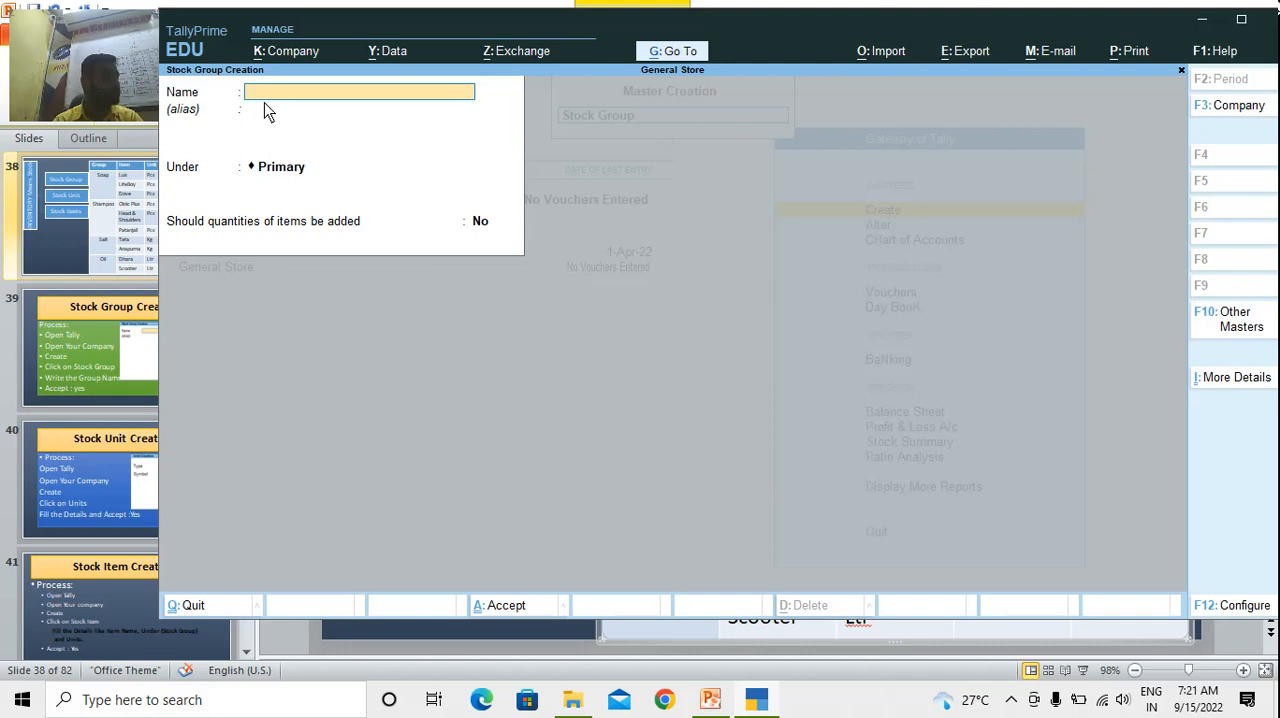
Create the stock group Sampoo under Primary, with quantities of items not added, and accept it
type("Sampoo")
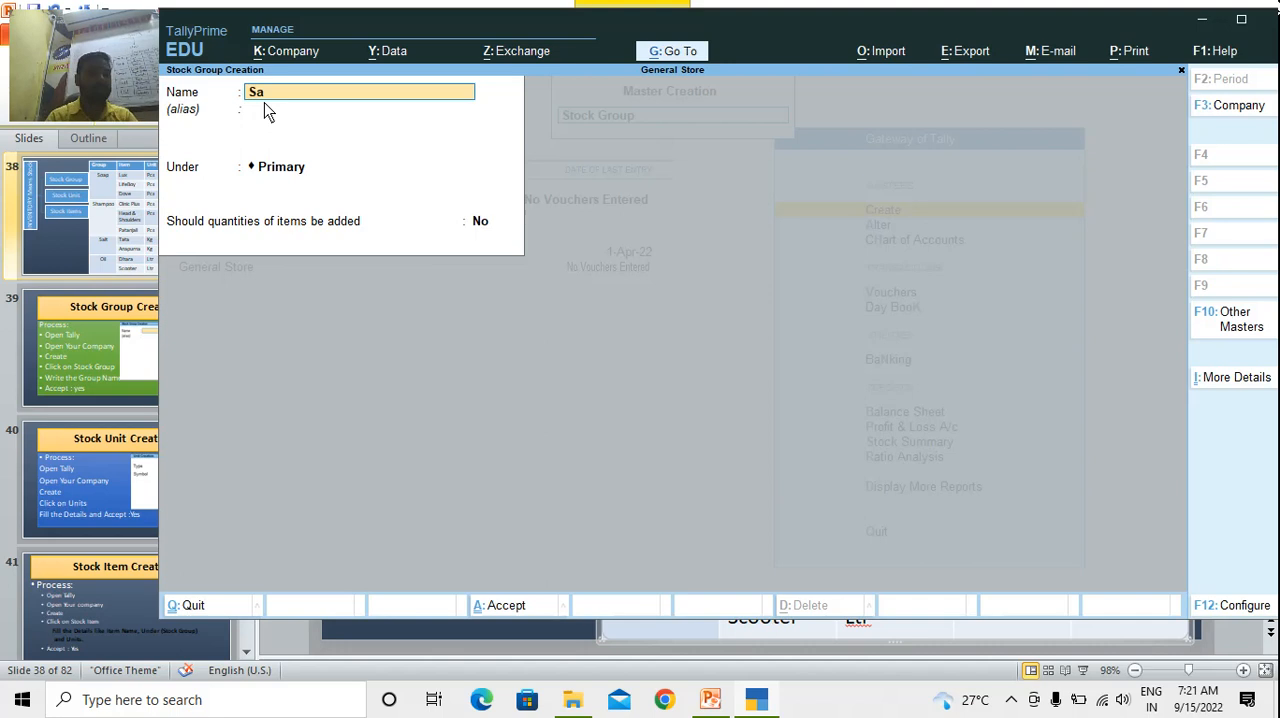
key("Return")
key("Return")
key("Return")
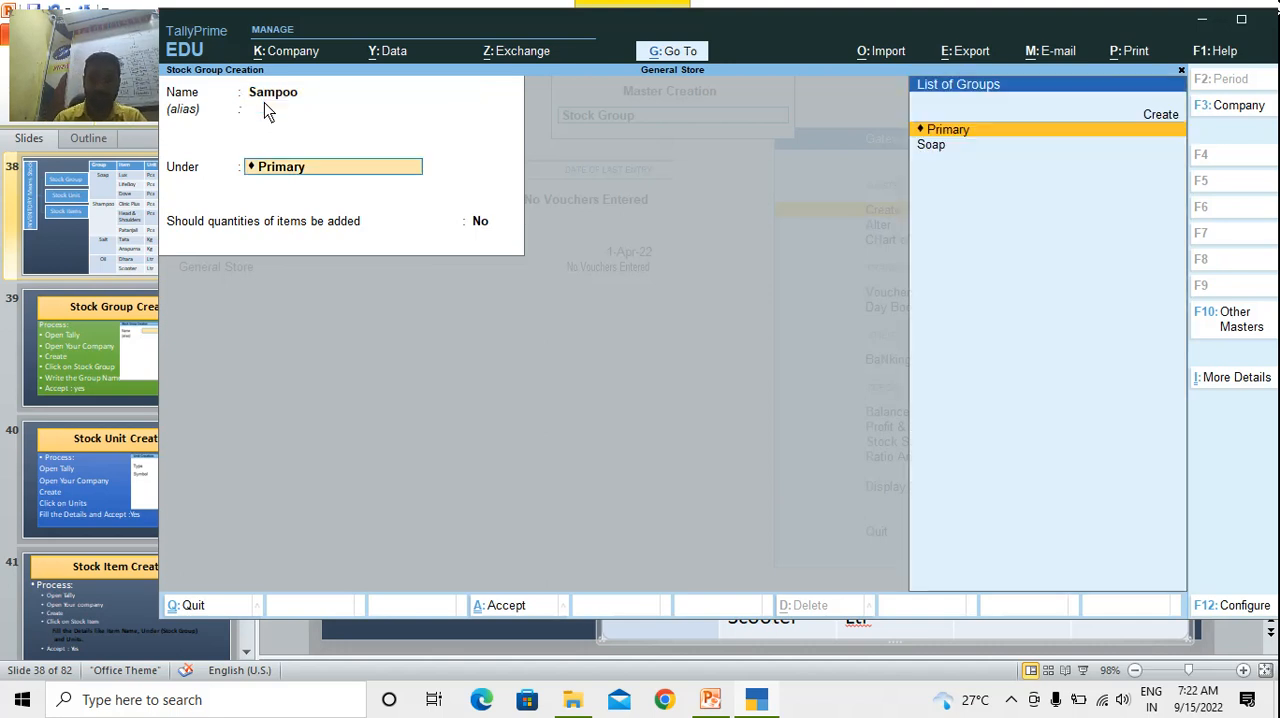
key("Return")
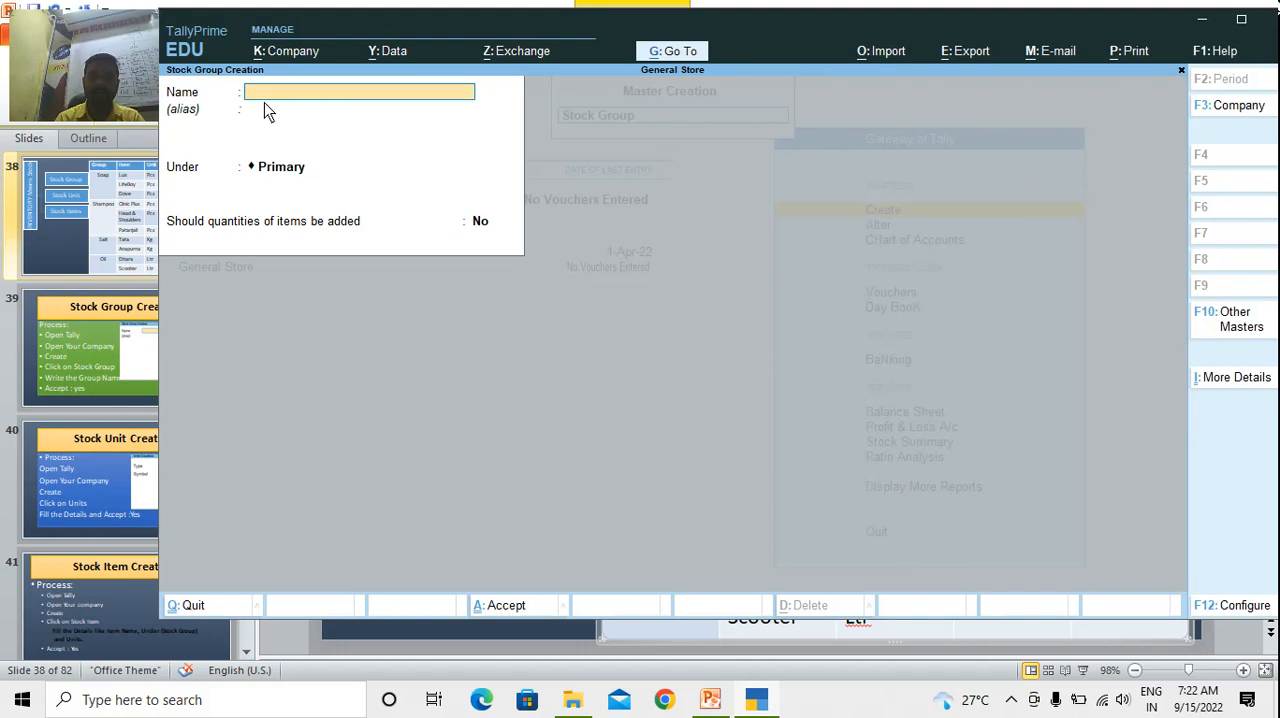
Create the stock group Salt under Primary, with quantities of items not added, and accept it
key("Return")
key("Return")
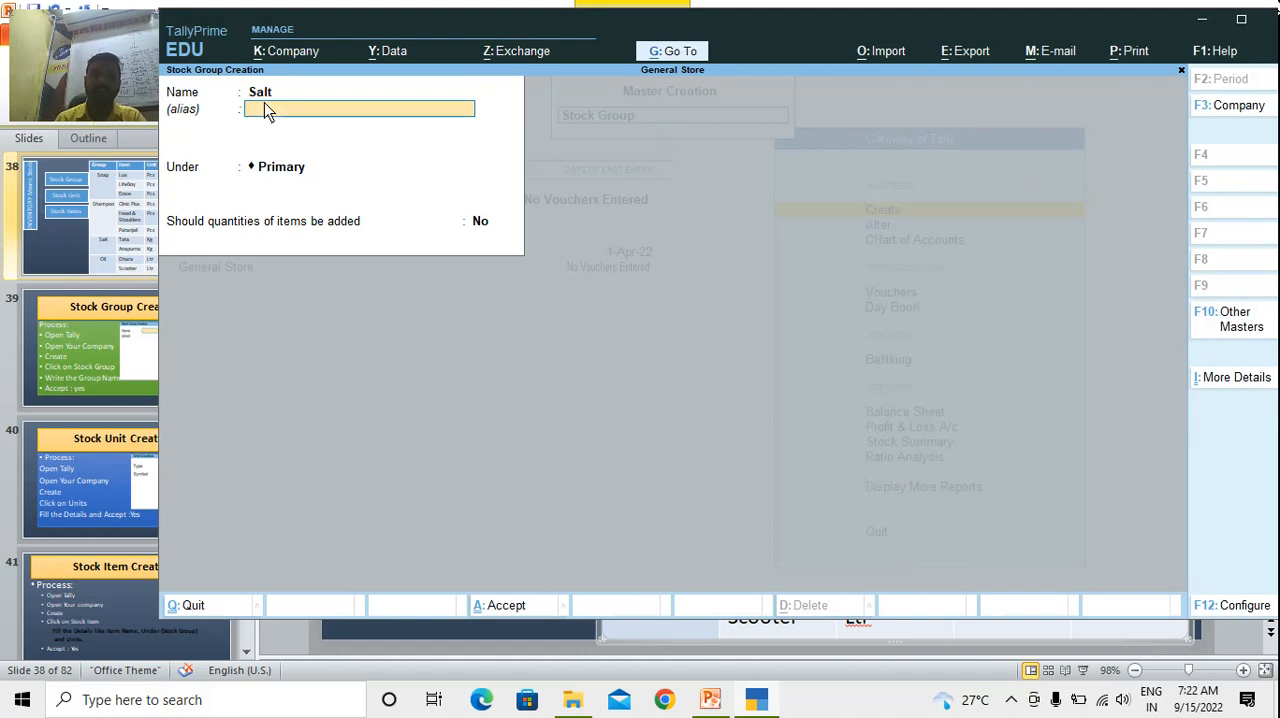
key("Return")
key("Return")
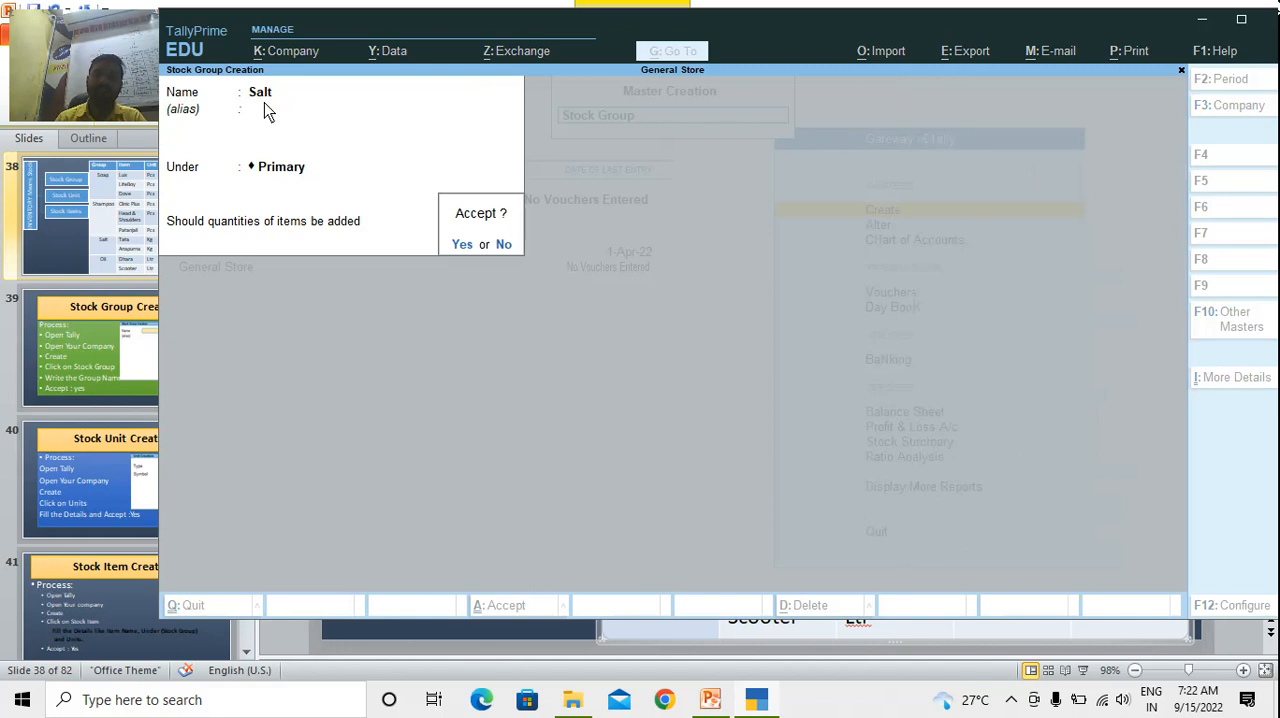
Create the stock group Oil under Primary, with quantities of items not added, and accept it
key("Return")
type("Oil")
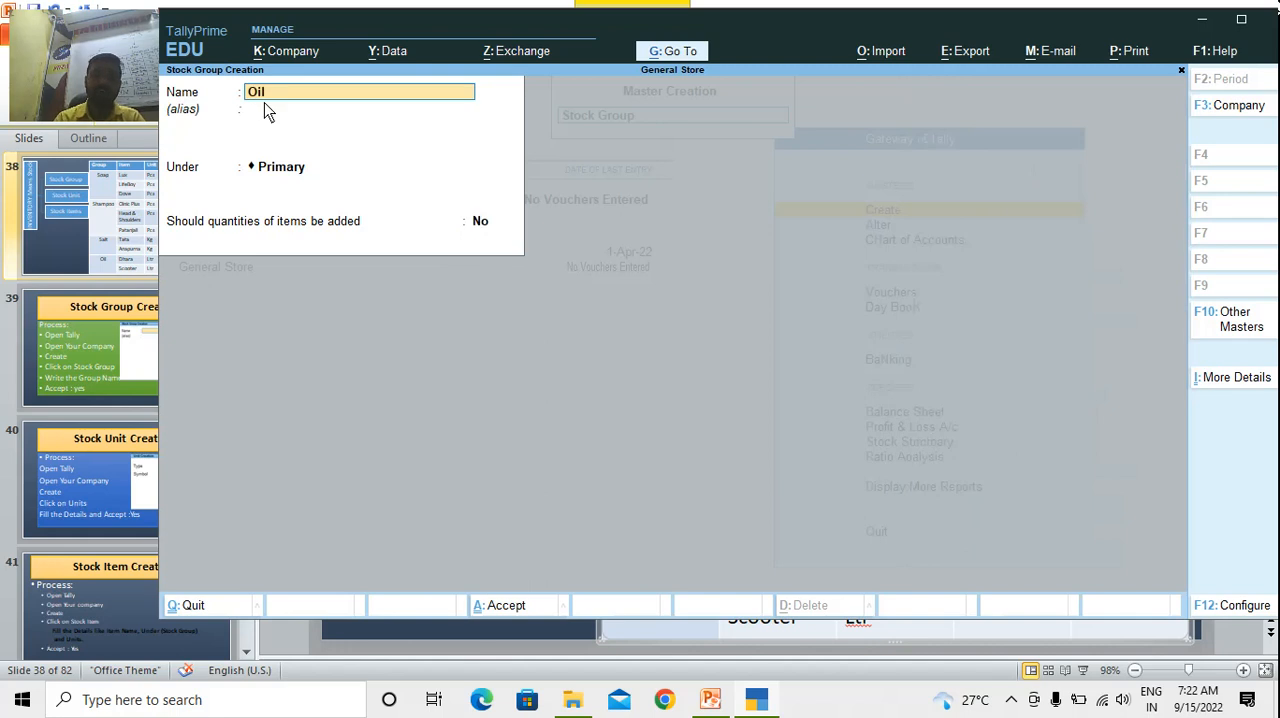
key("Return")
key("Return")
key("Return")
key("Return")
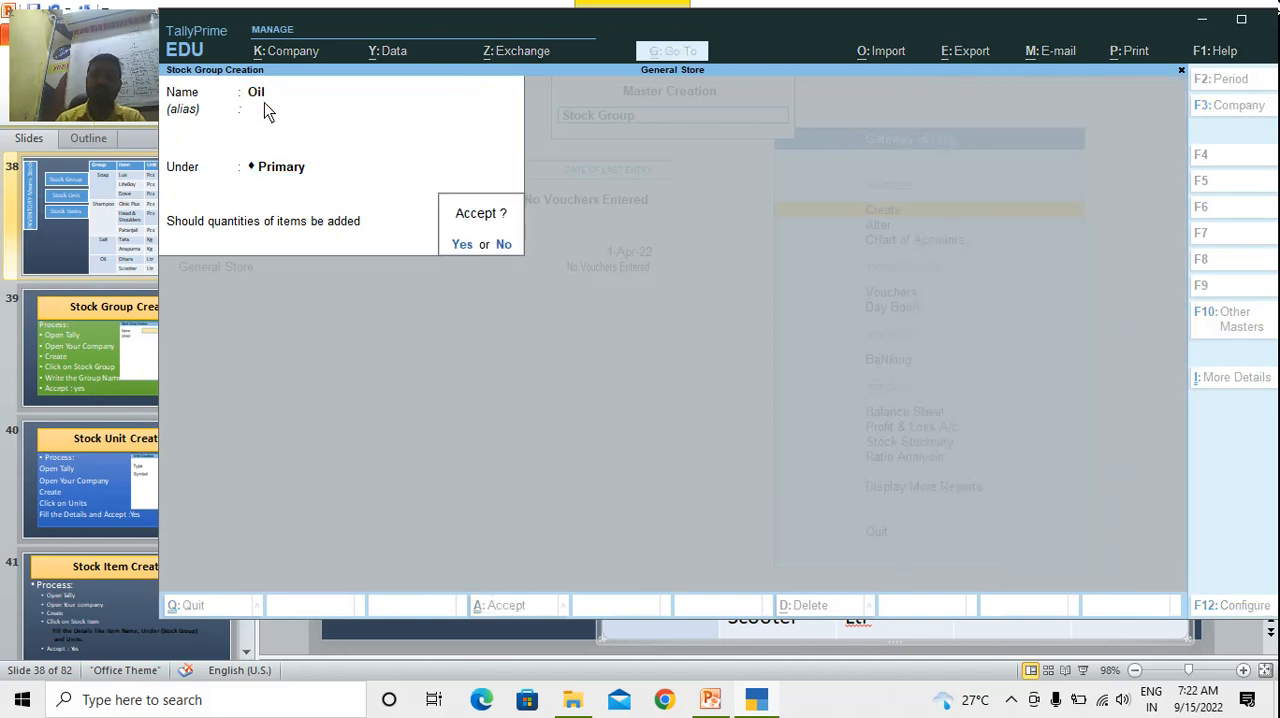
key("Return")
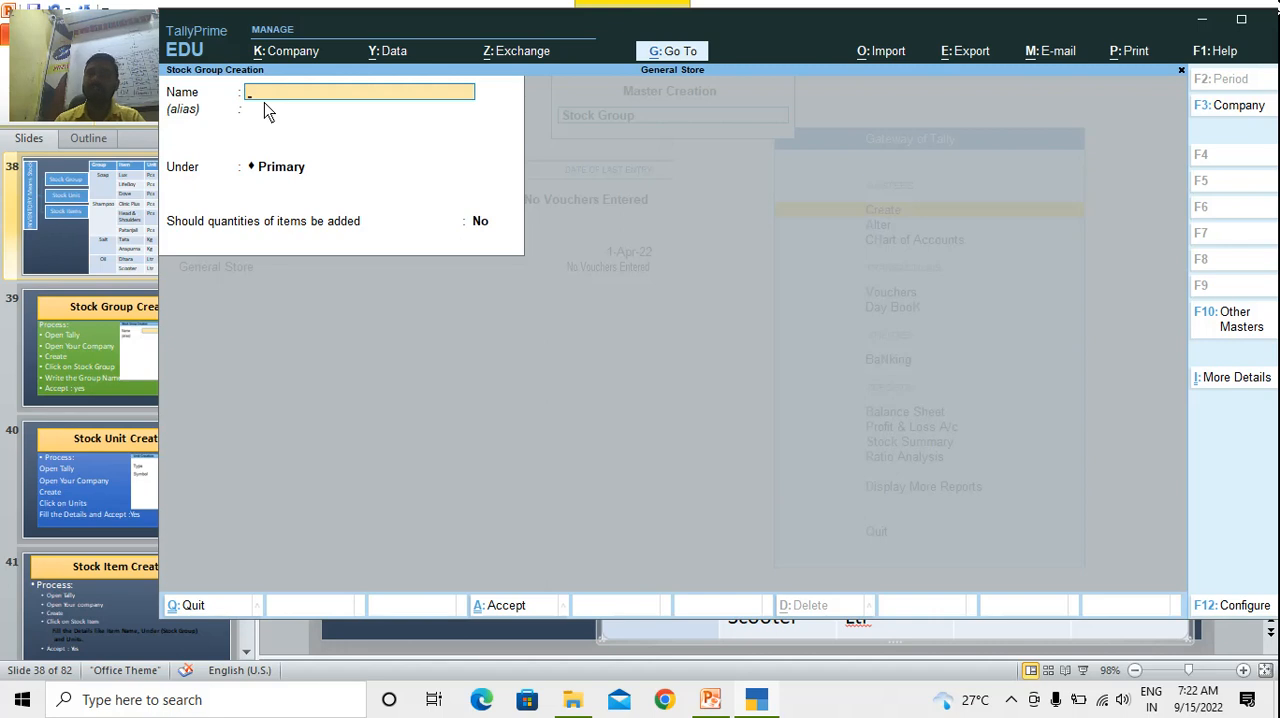
Leave stock group creation and open the creation form for a new Unit among the inventory masters
key("Escape")
key("Return")
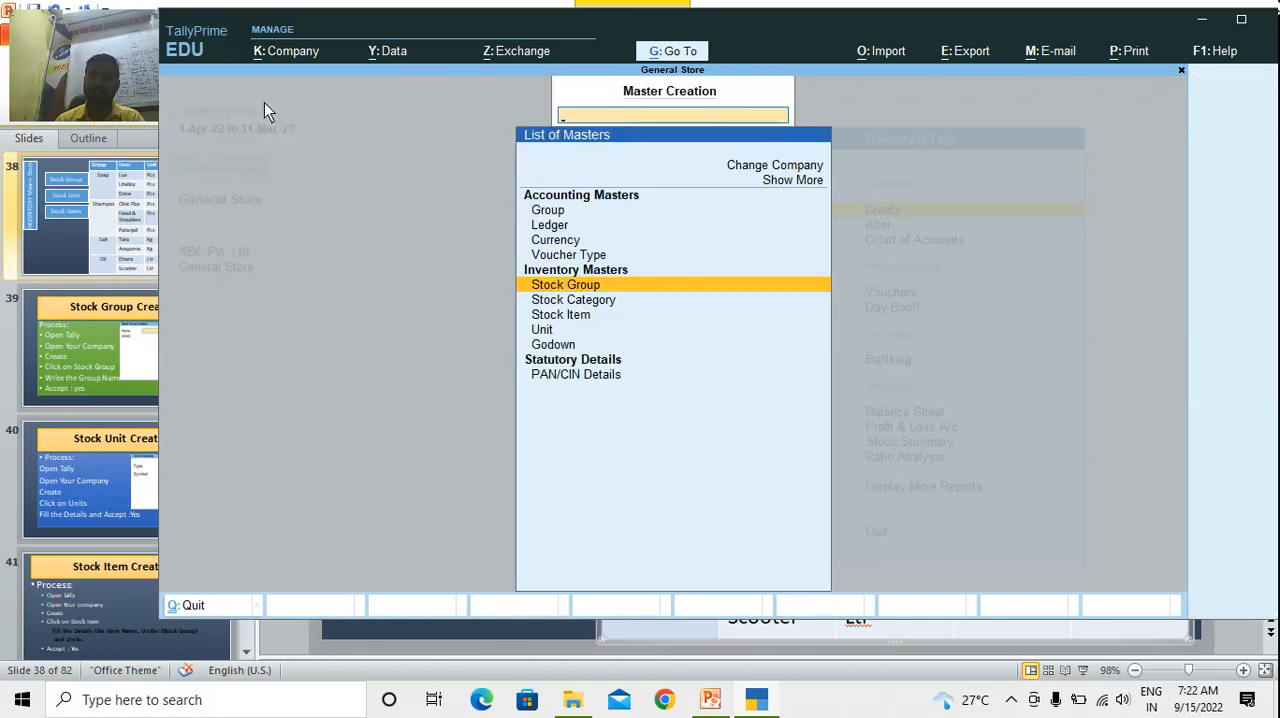
key("Down")
key("Down")
key("Down")
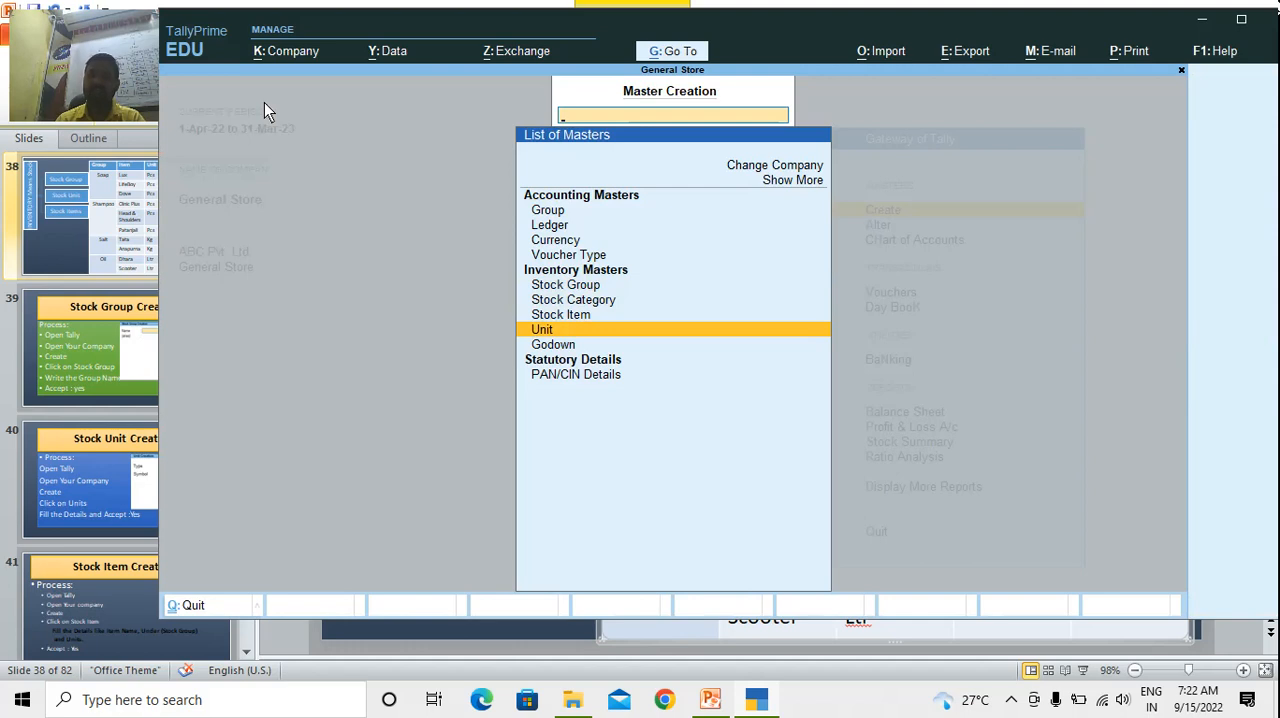
key("Return")
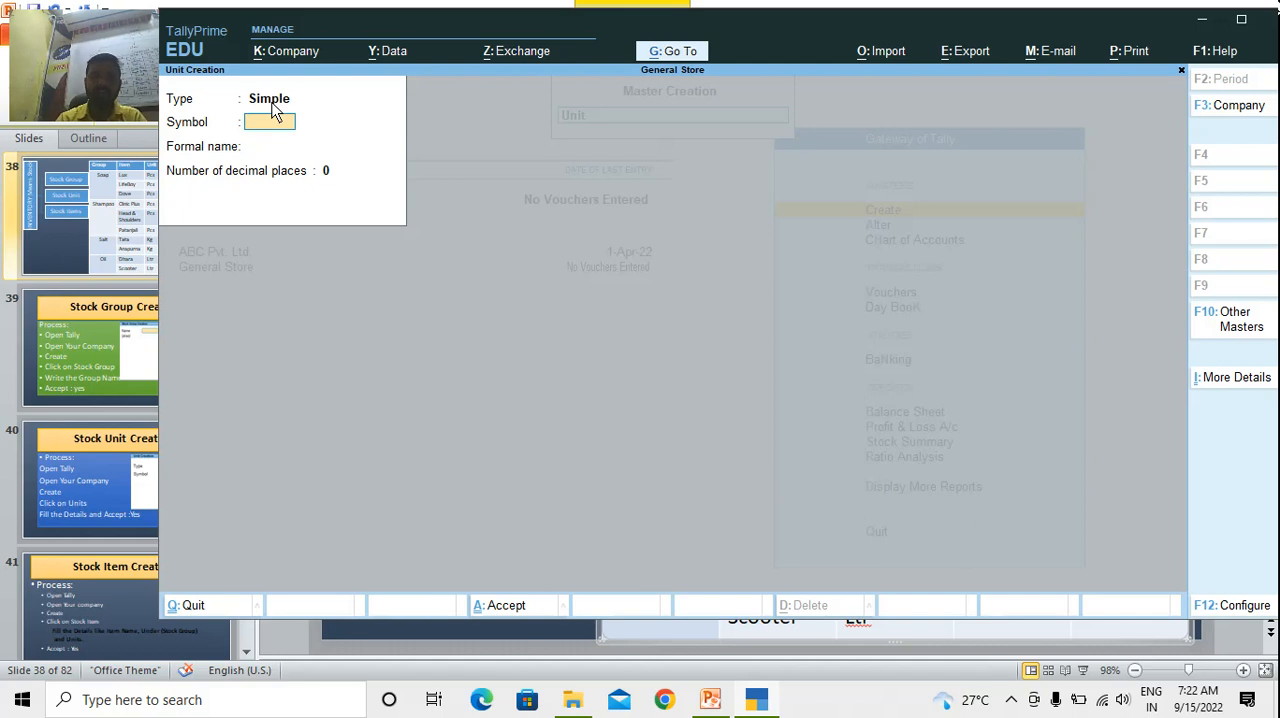
Create the simple unit pcs with no formal name and 0 decimal places, and accept it
type("pcs")
key("Return")
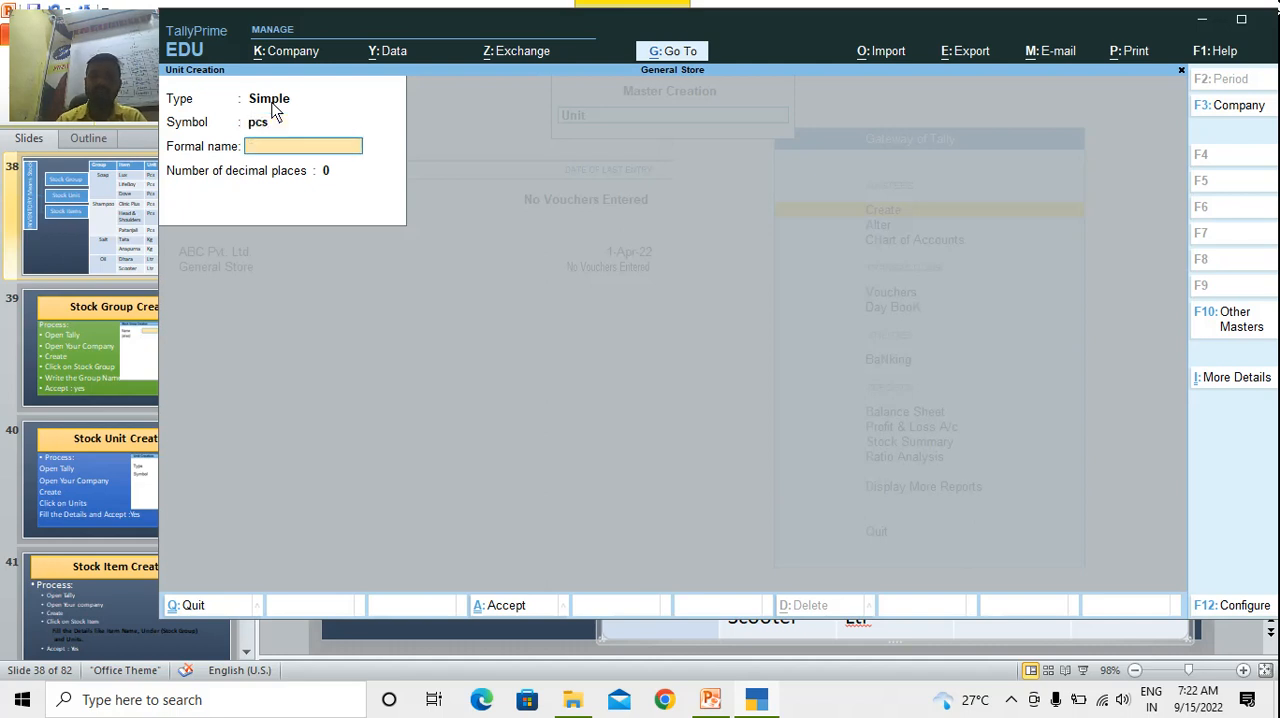
key("Return")
key("Return")
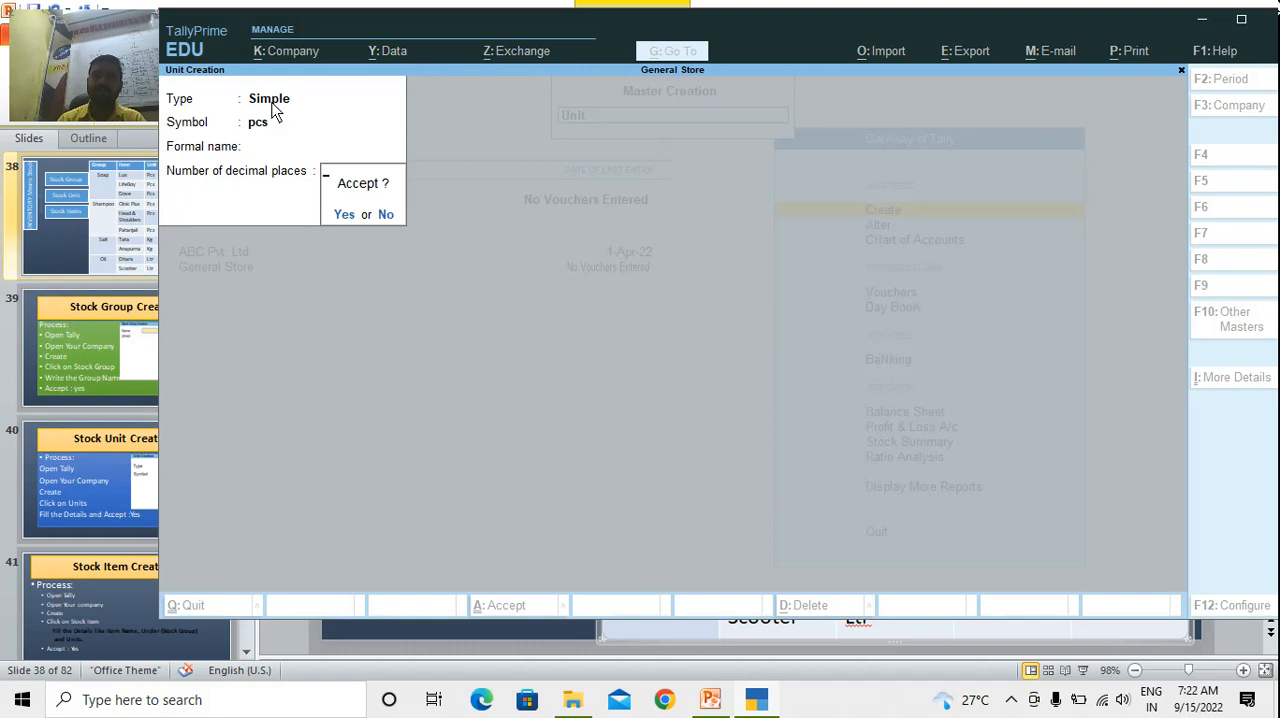
key("Return")
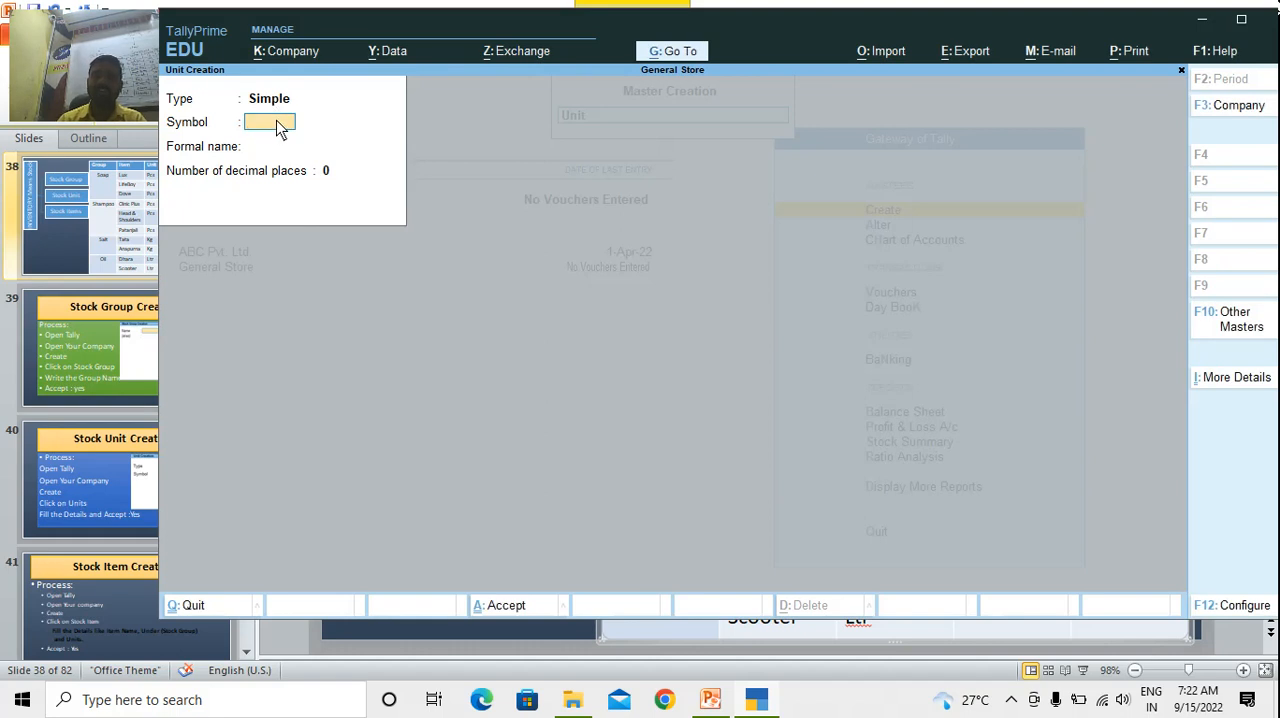
Create two more simple units, kg and ltr, each with no formal name and 0 decimal places
type("kg")
key("ctrl")
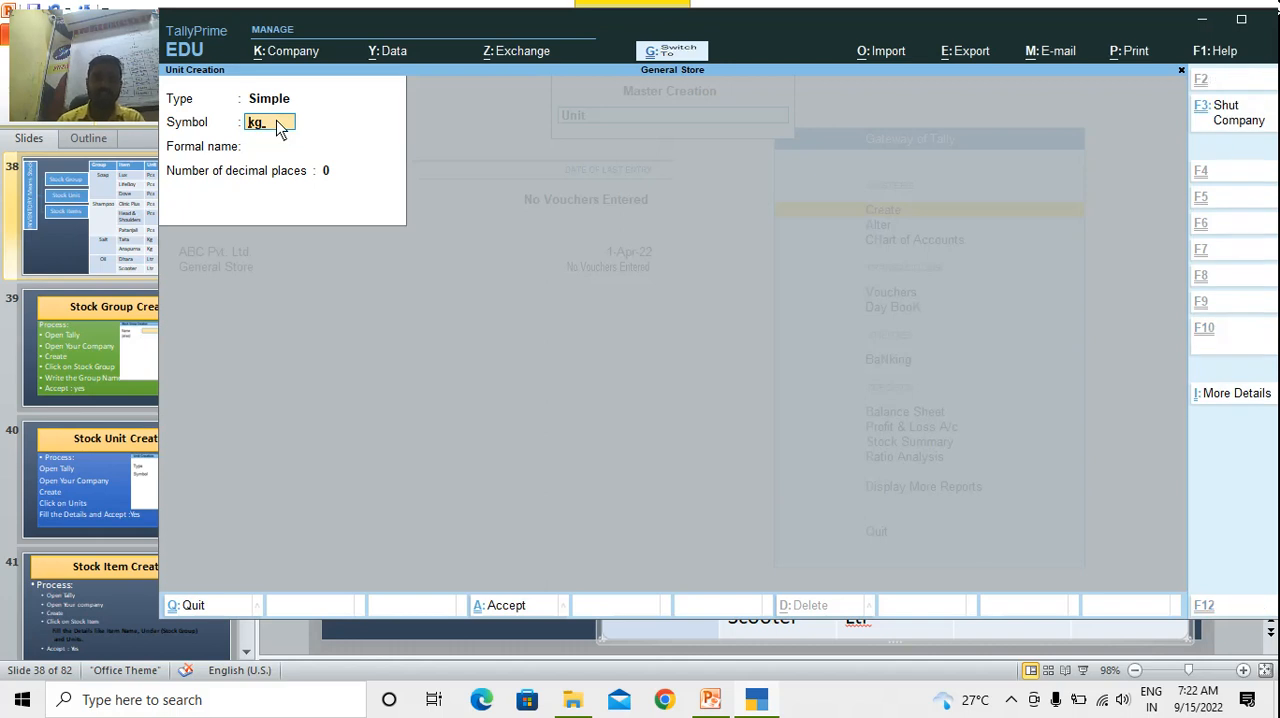
key("ctrl+BackSpace")
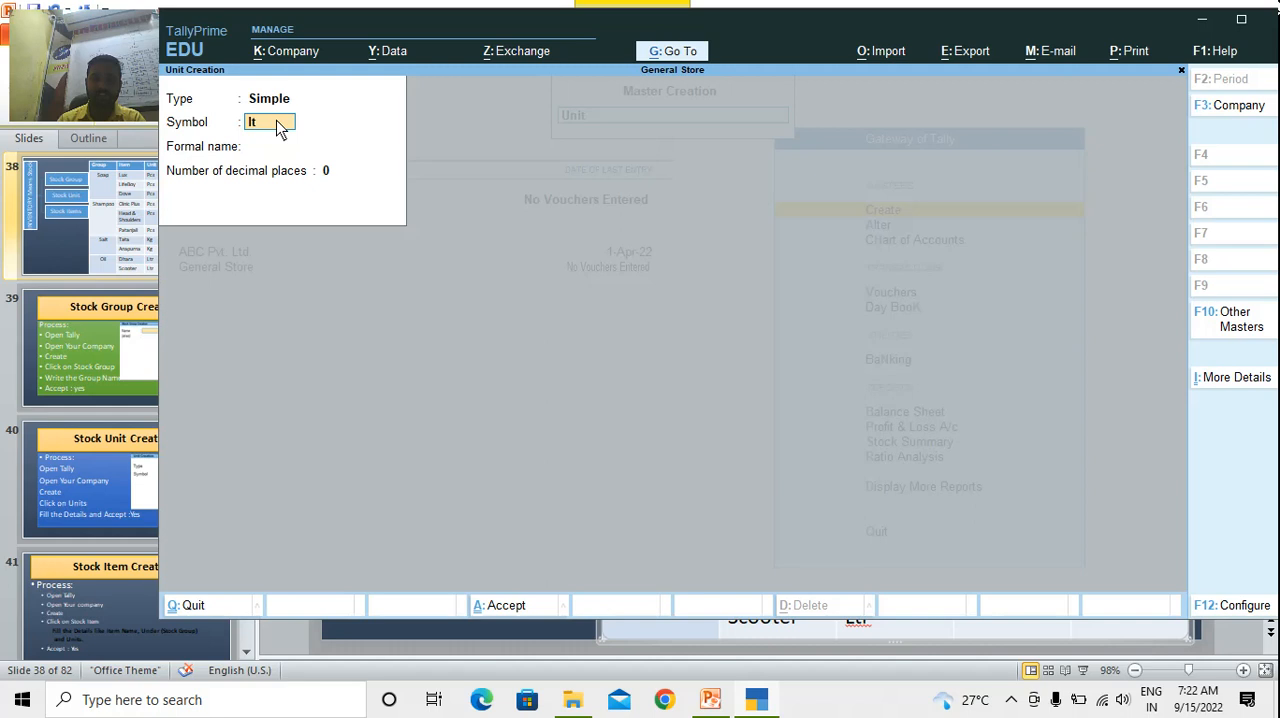
key("ctrl")
key("ctrl+BackSpace")
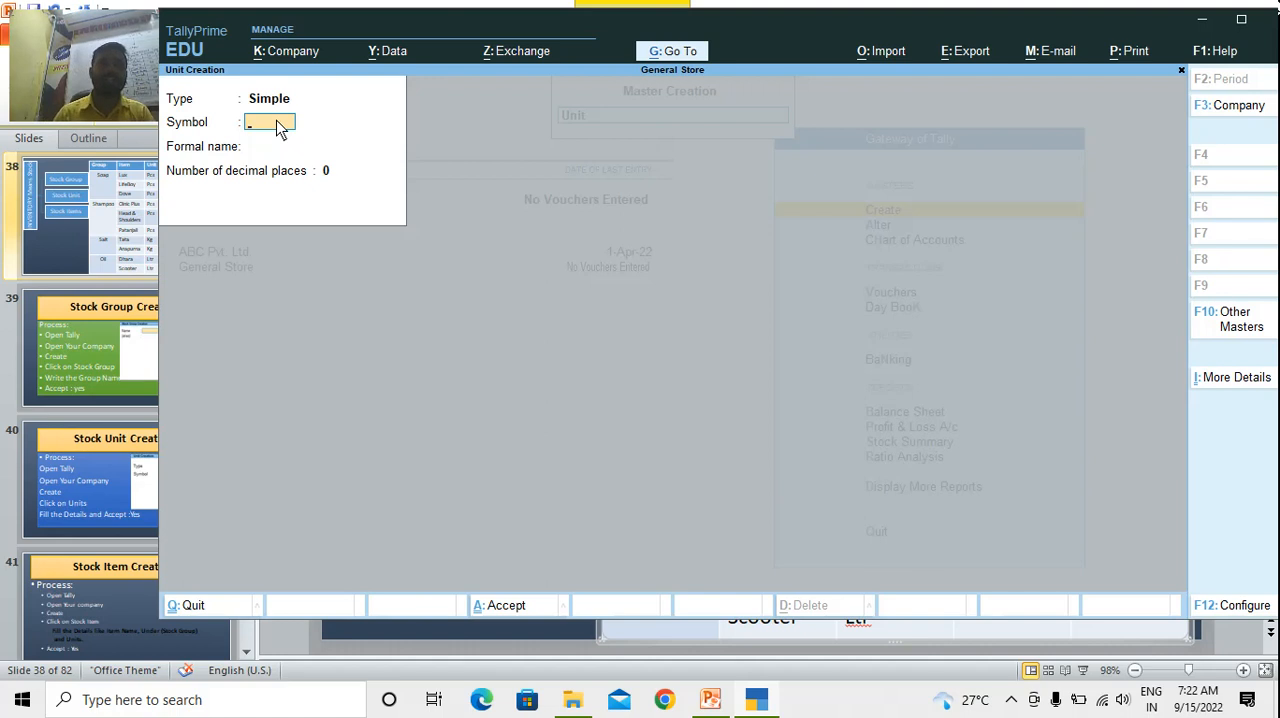
Leave unit creation and open the creation form for a new Stock Item among the inventory masters
key("Escape")
key("y")
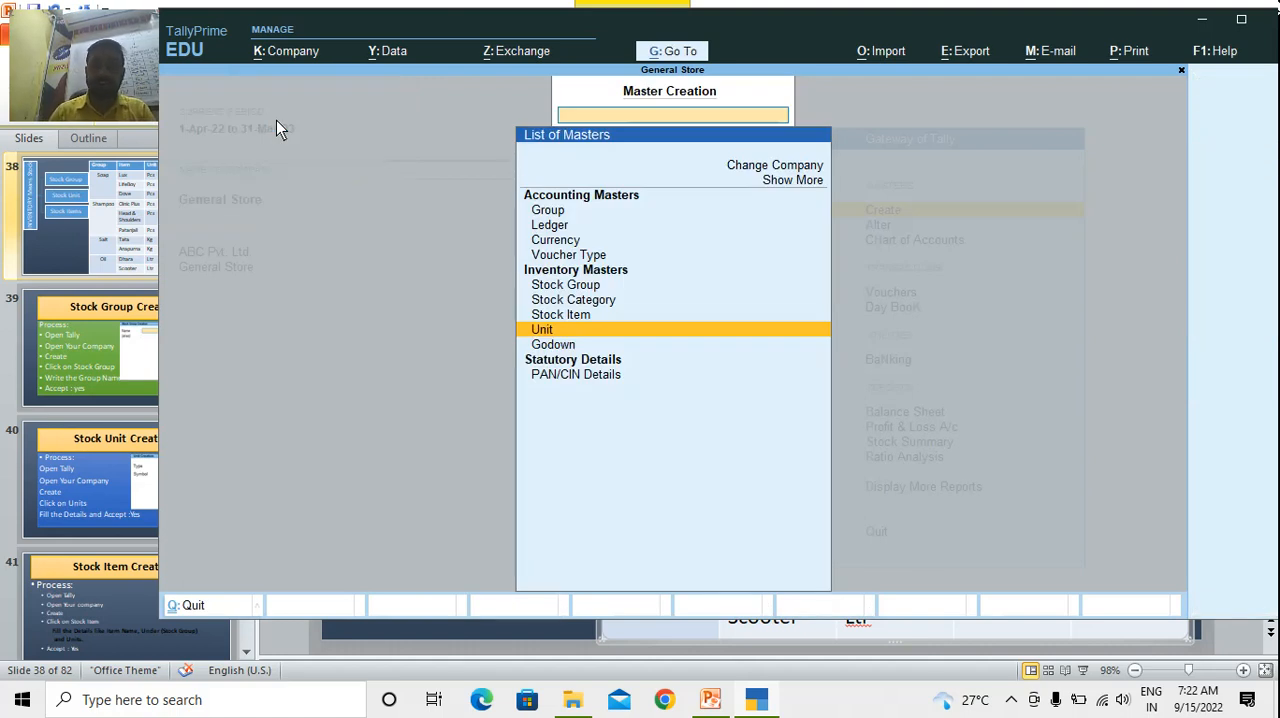
key("Up")
key("Up")
key("Down")
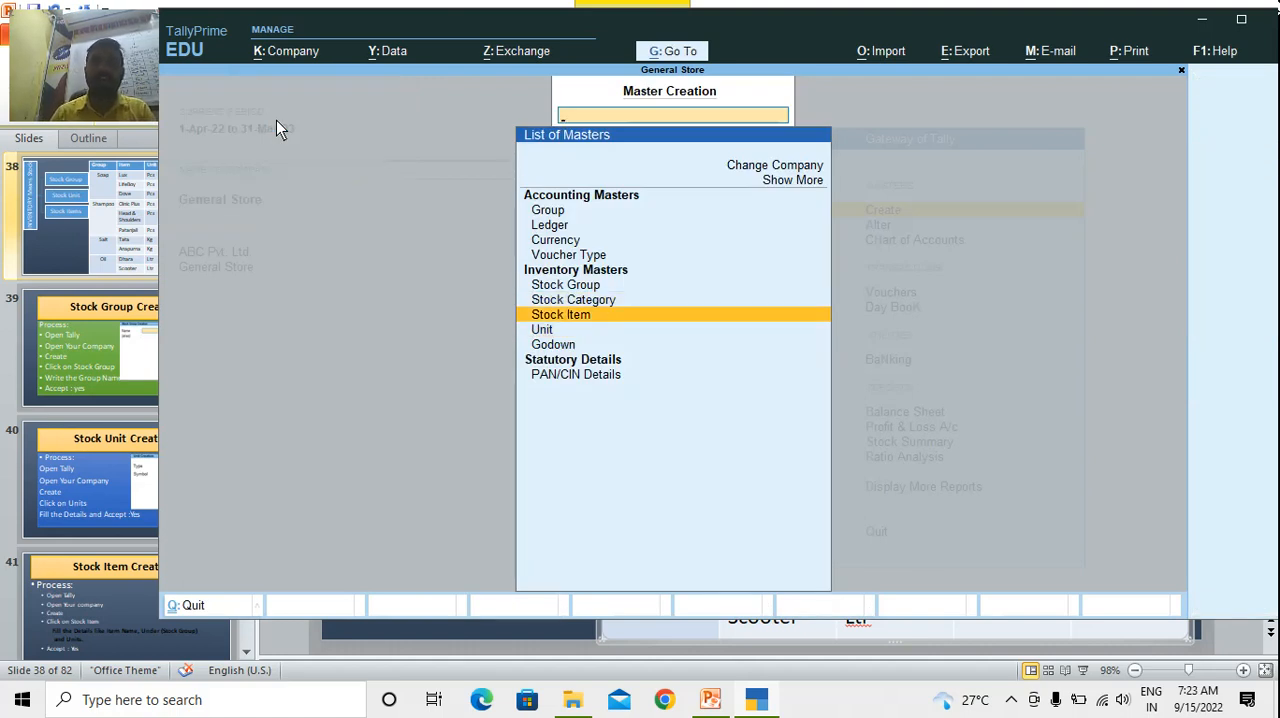
key("Return")
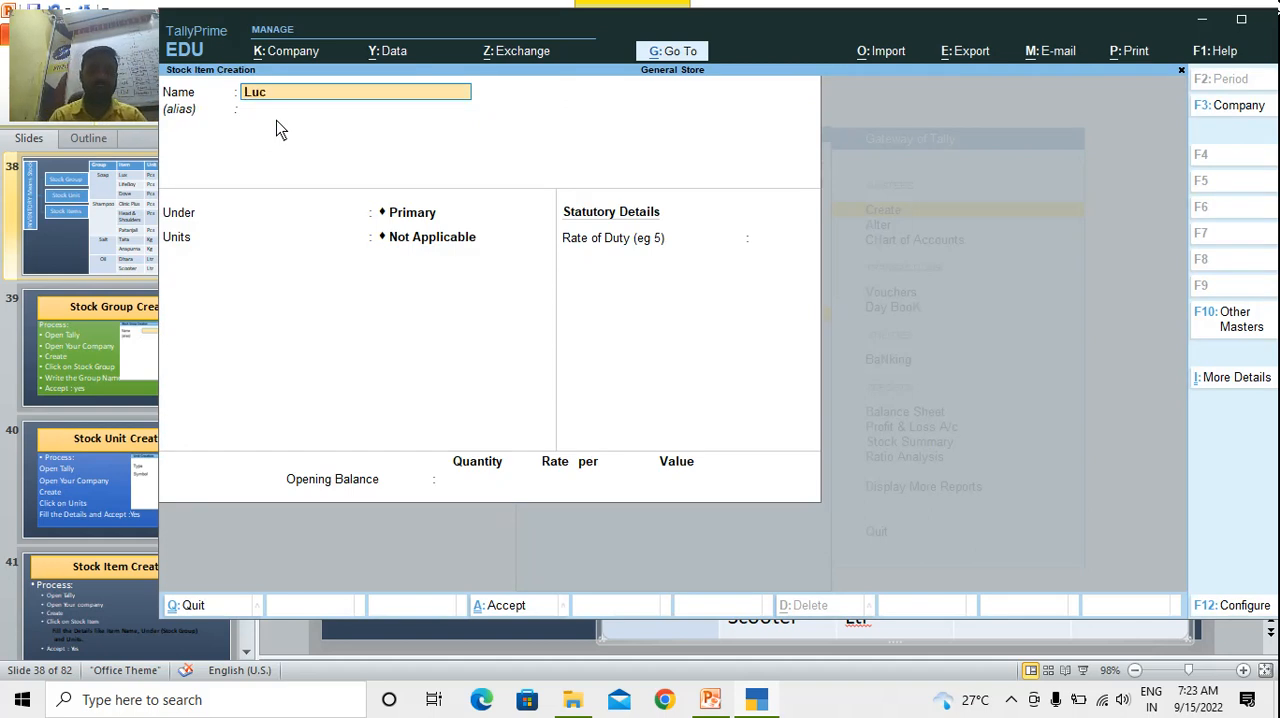
Create the stock item Lux under Soap in pcs, with duty rate 0 and no opening balance, and accept it
key("Return")
key("Return")
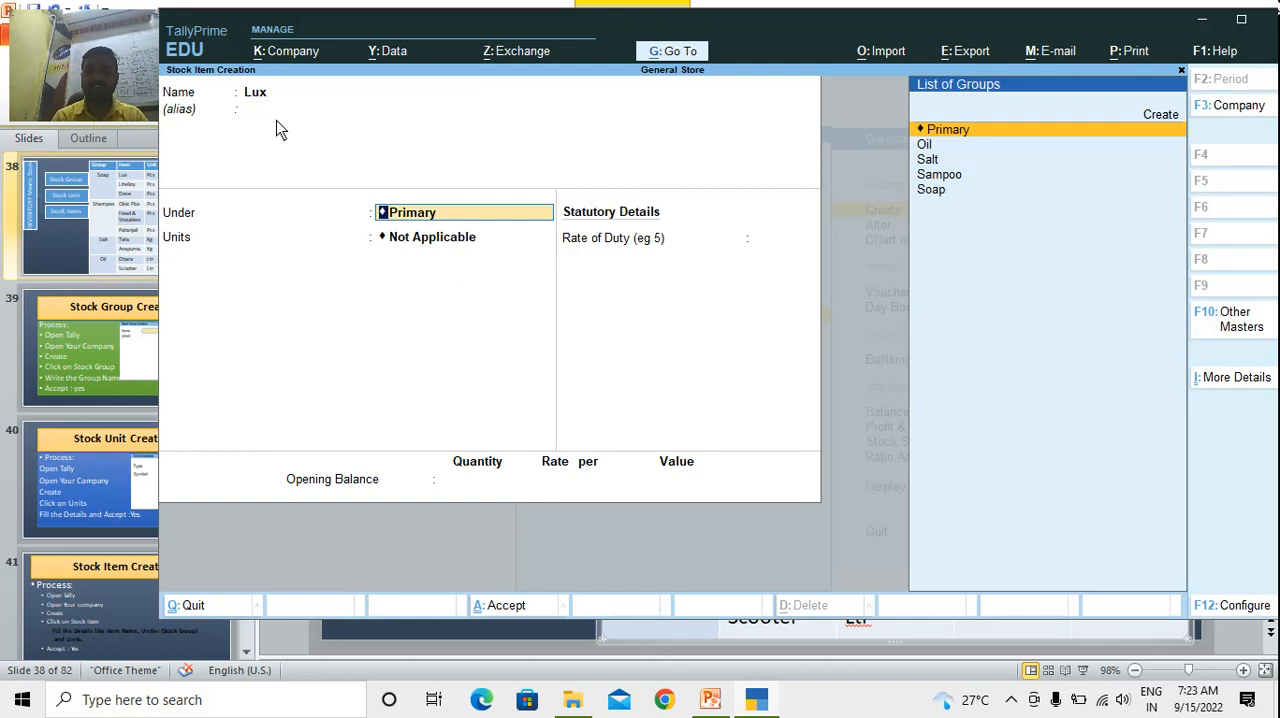
type("Sop")
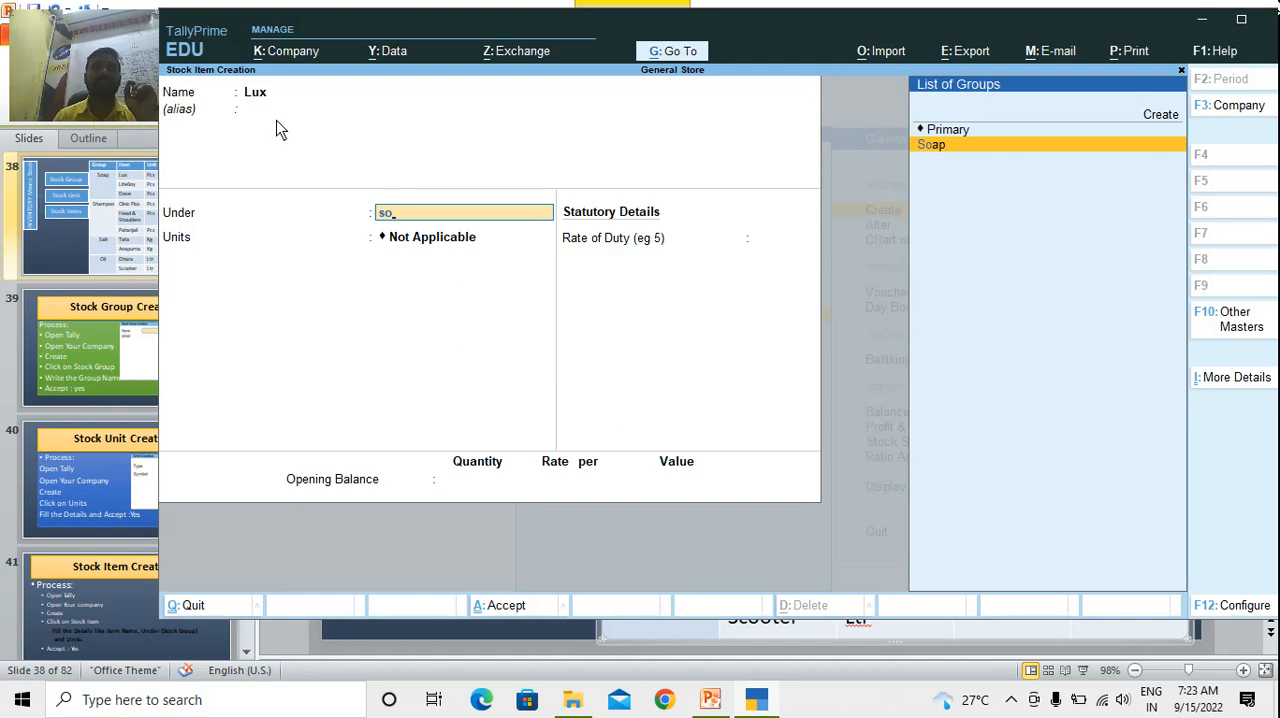
key("Return")
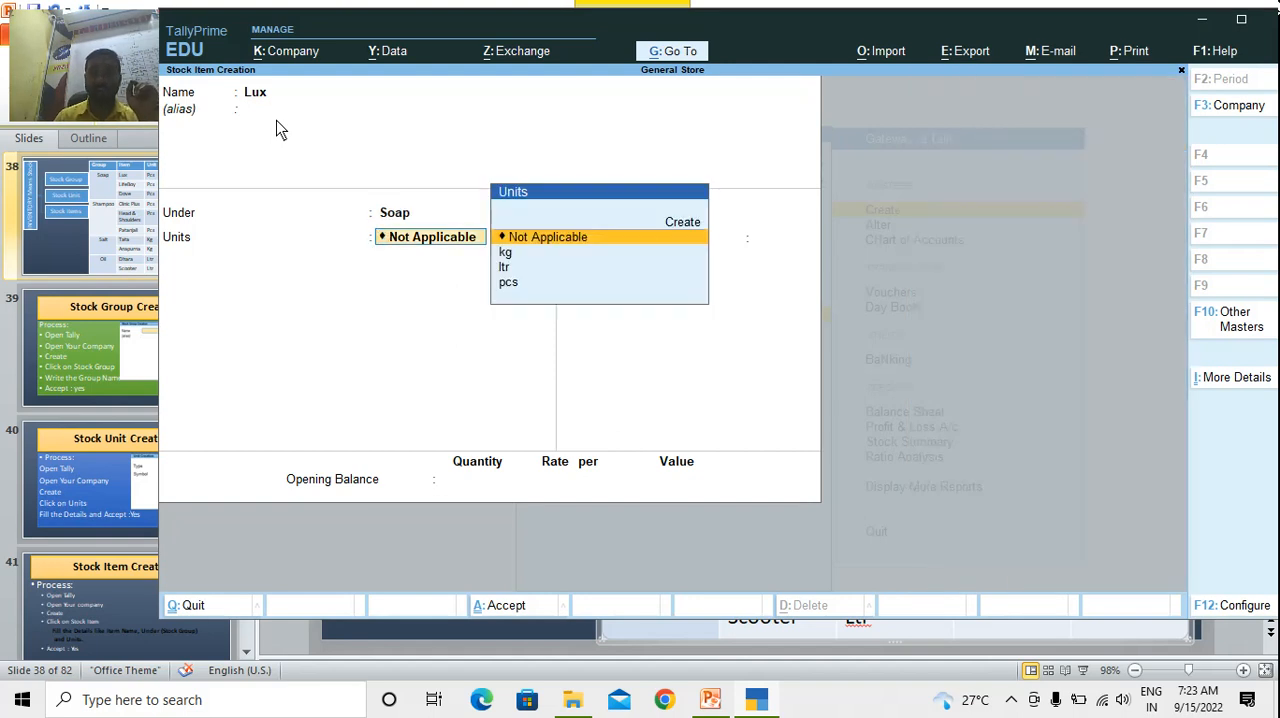
key("Down")
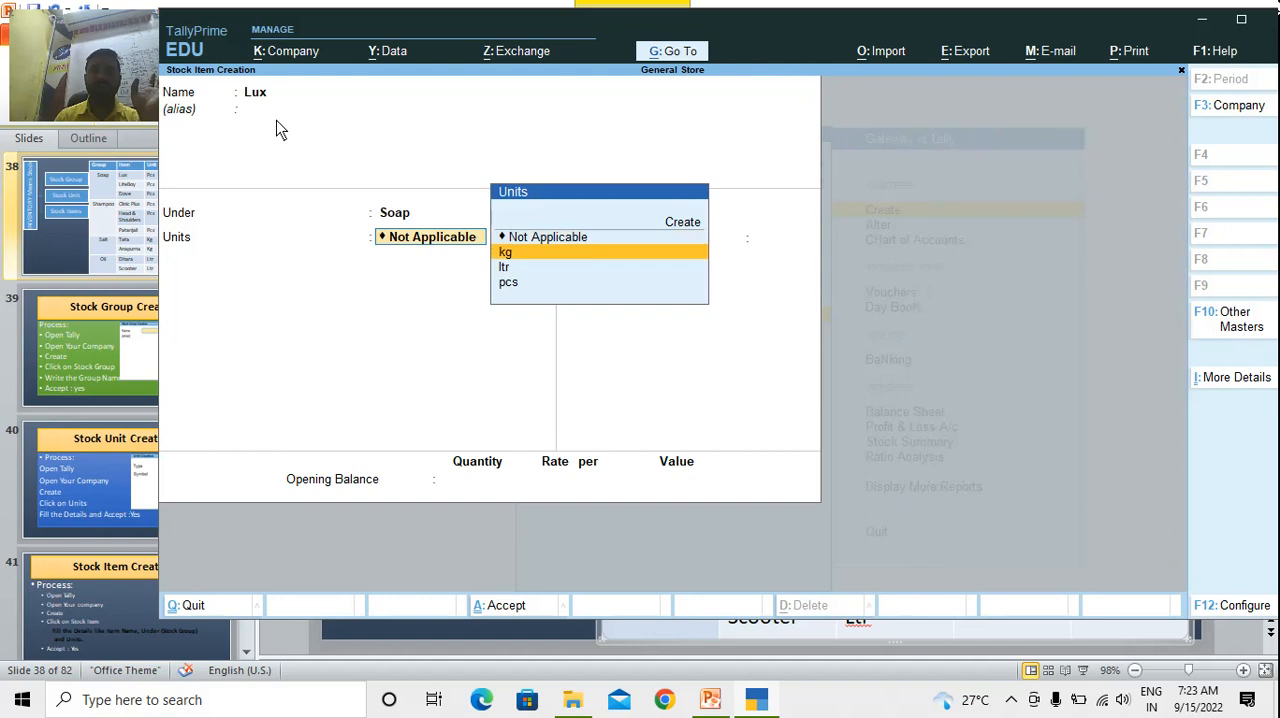
key("Down")
key("Down")
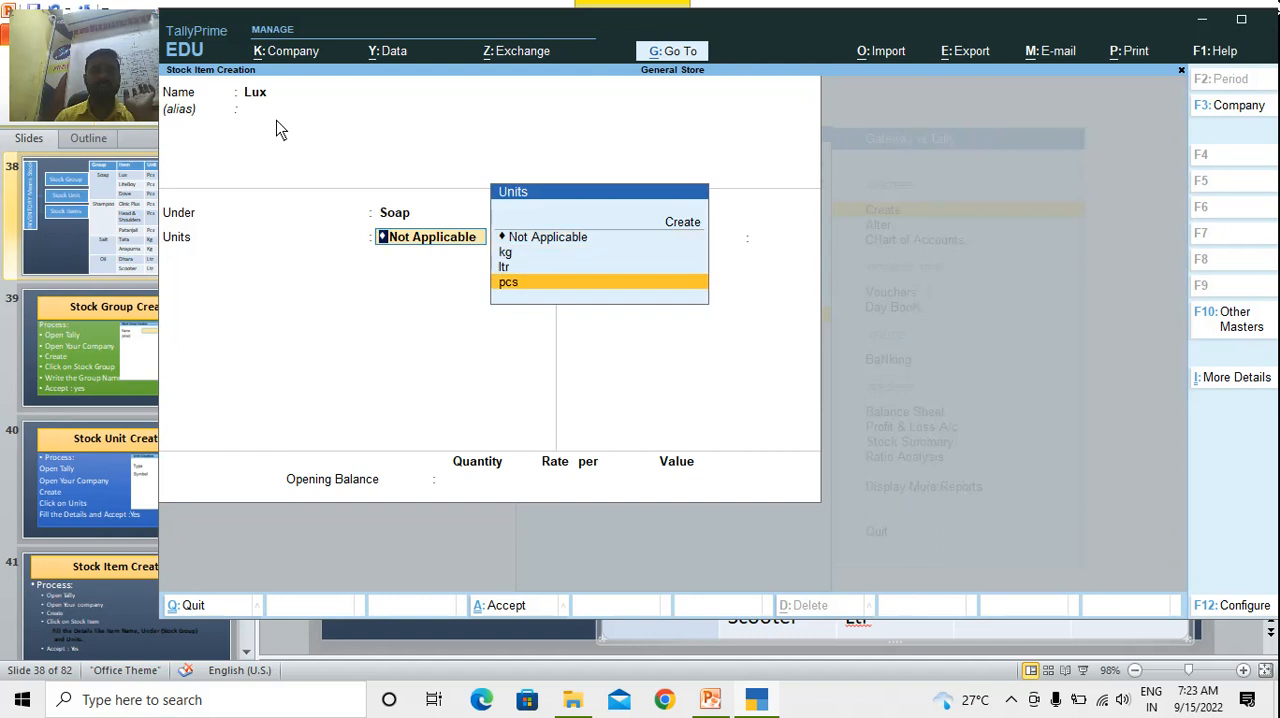
key("Return")
key("Return")
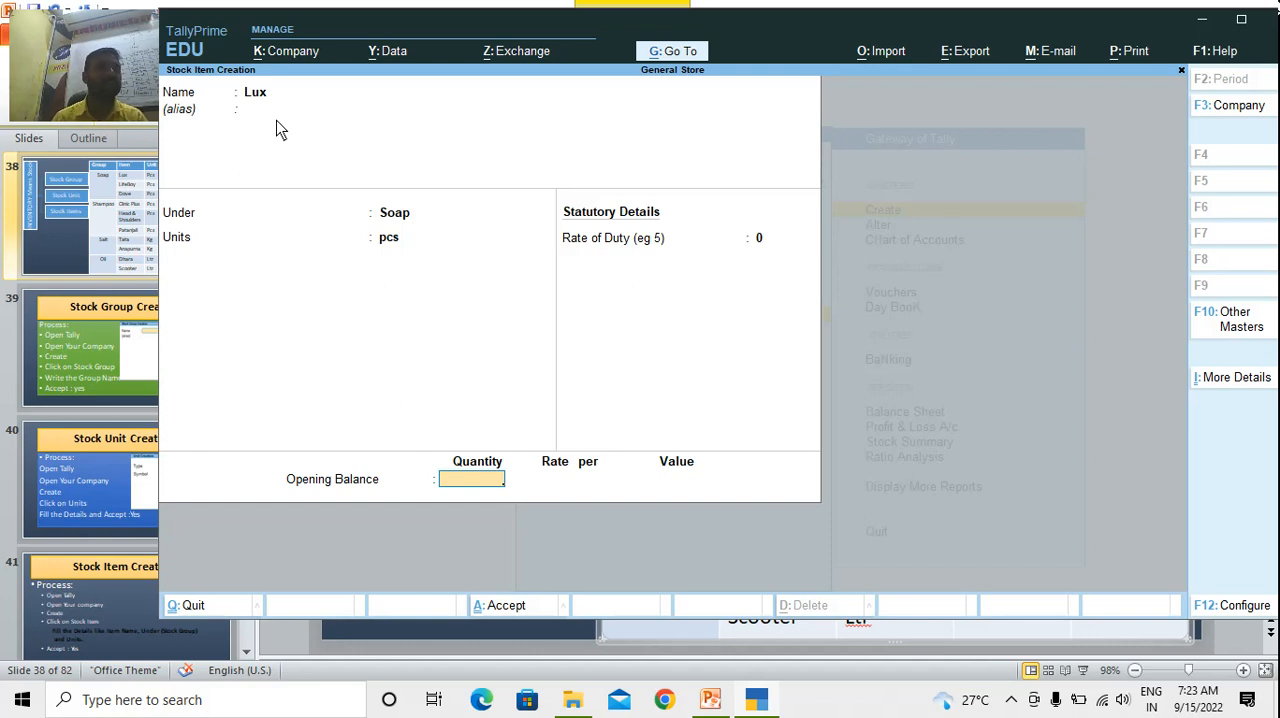
key("Return")
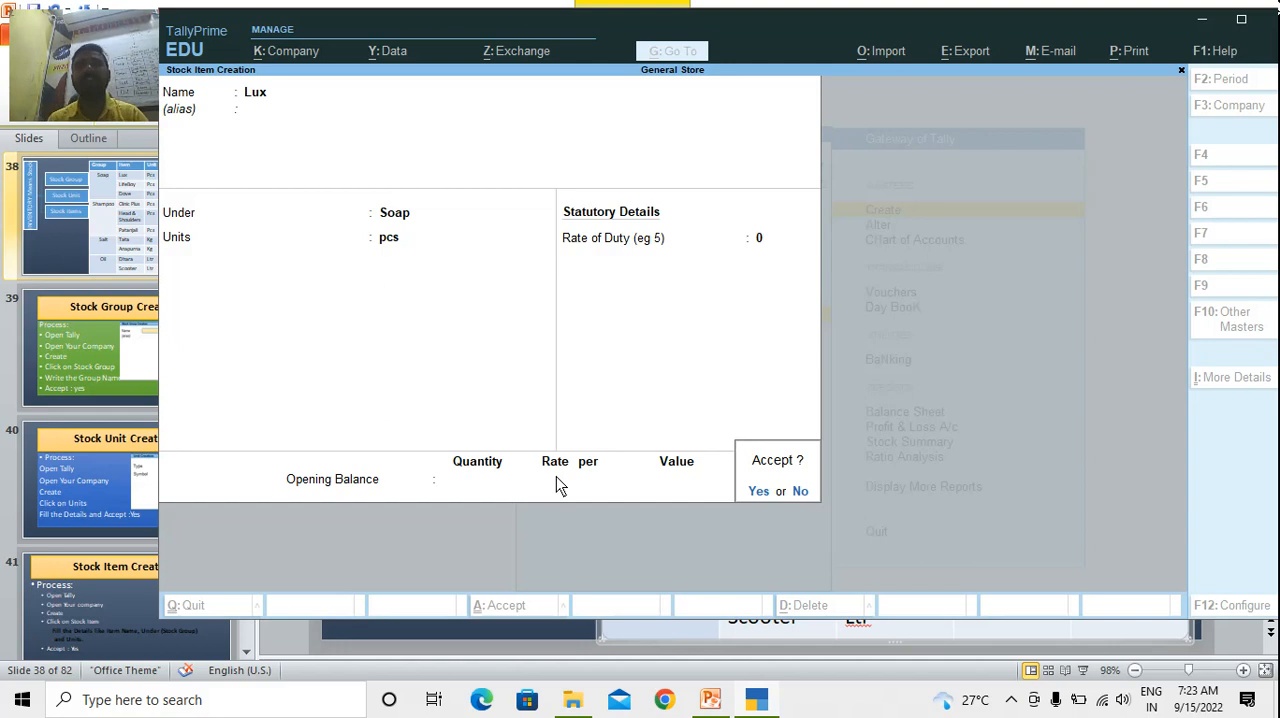
key("y")
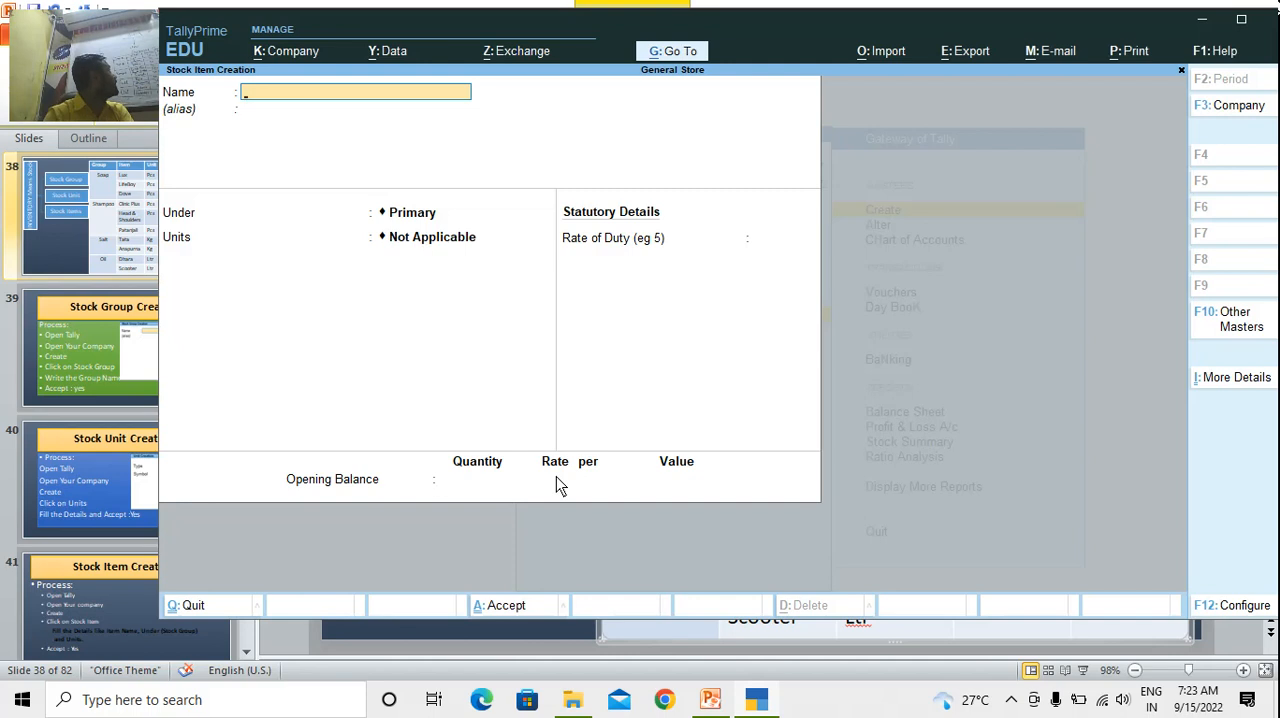
Create the stock item LifeBoy under Soap in pcs, with no duty rate or opening balance, and accept it
type("Life")
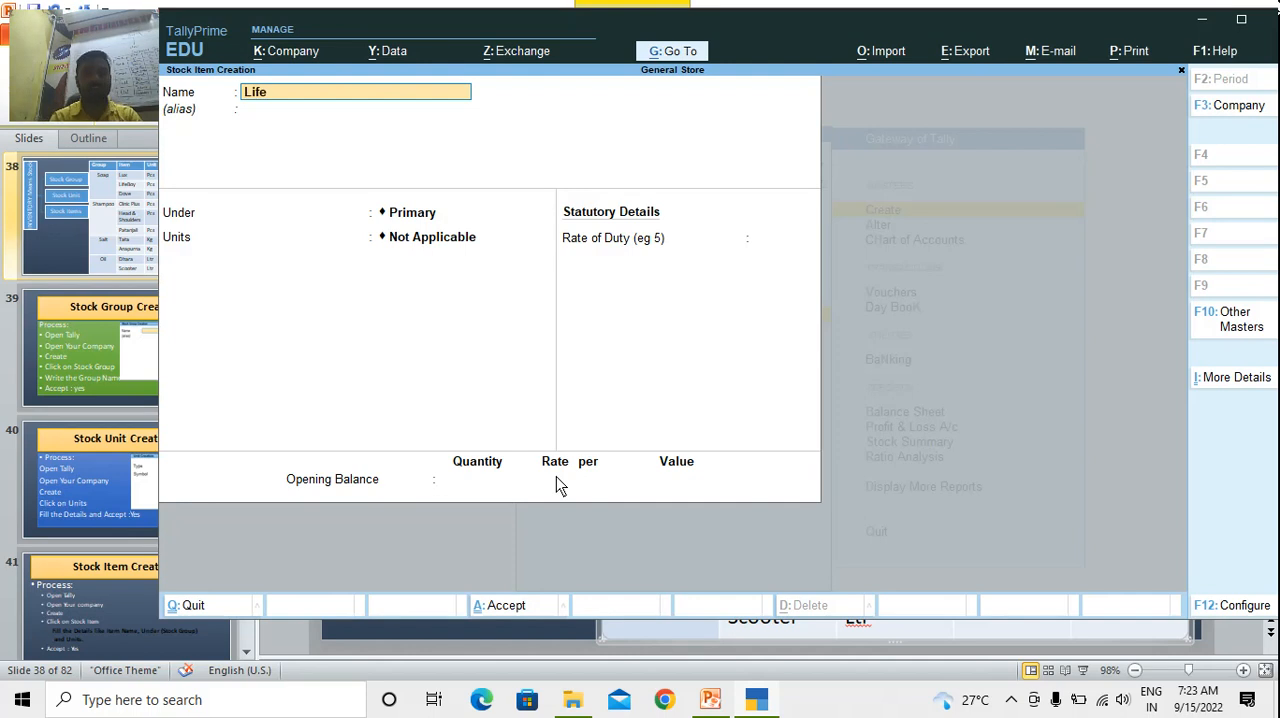
type("Boy")
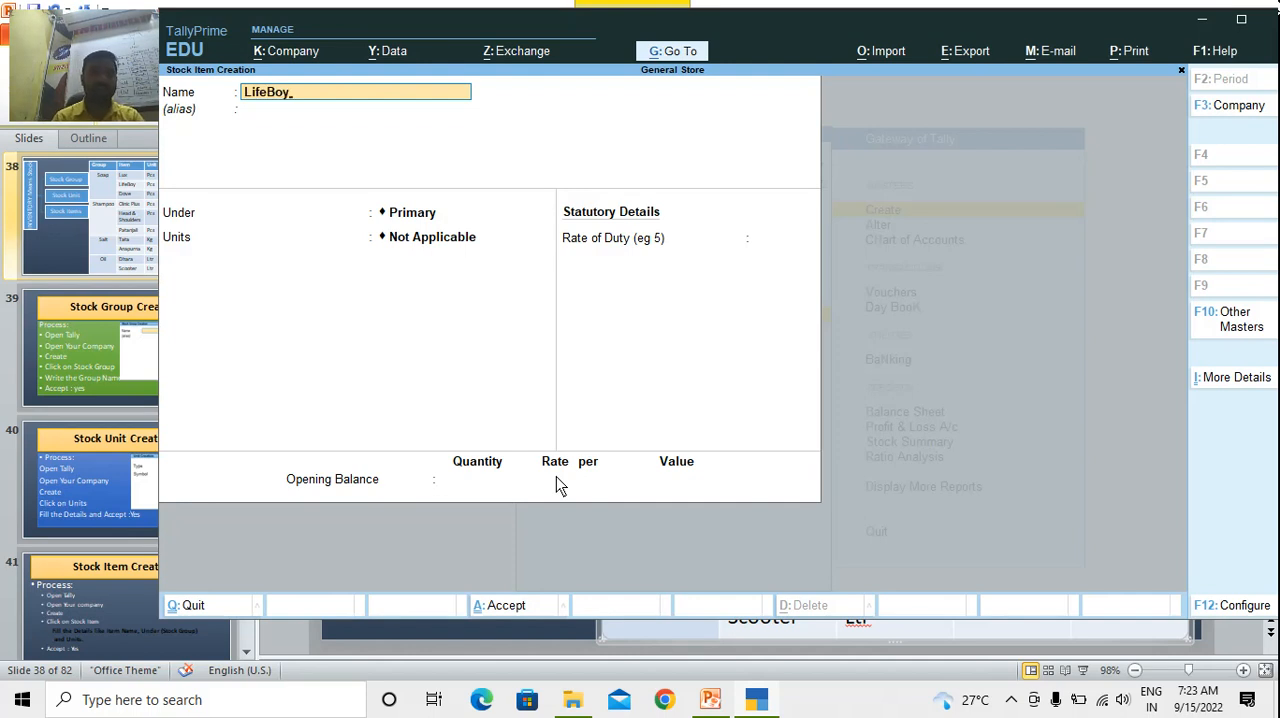
key("Return")
key("Return")
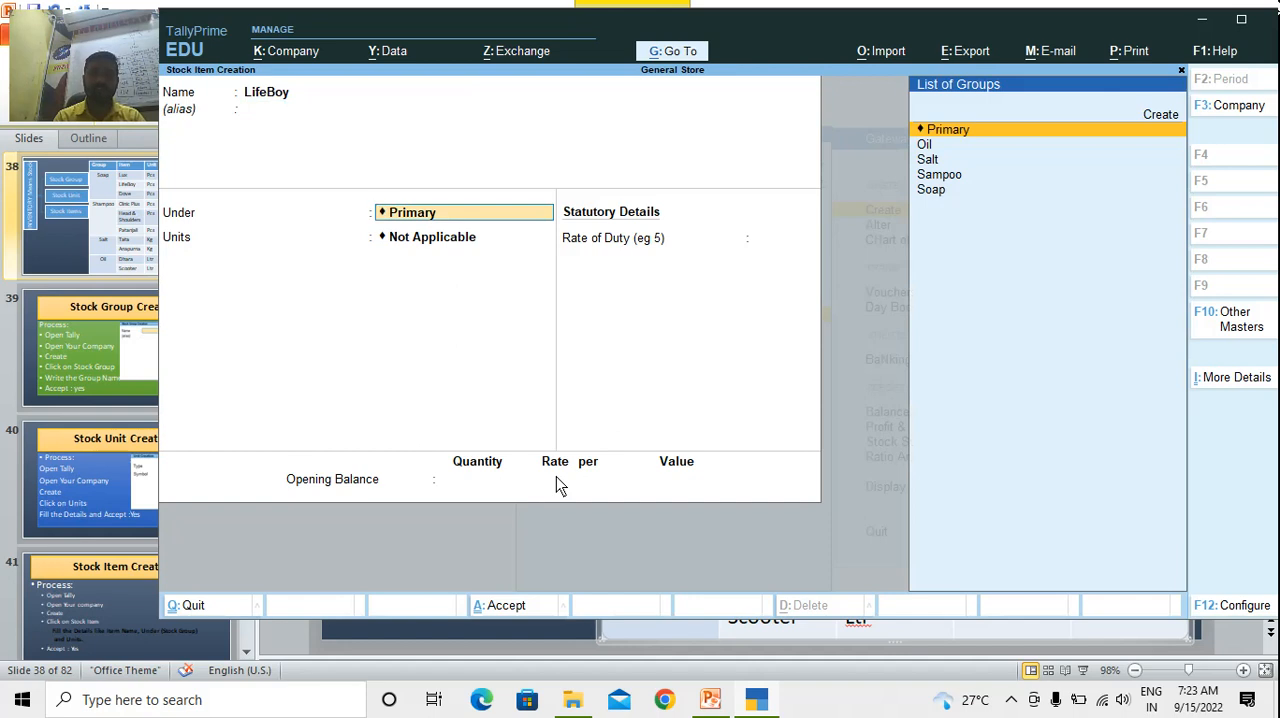
type("so")
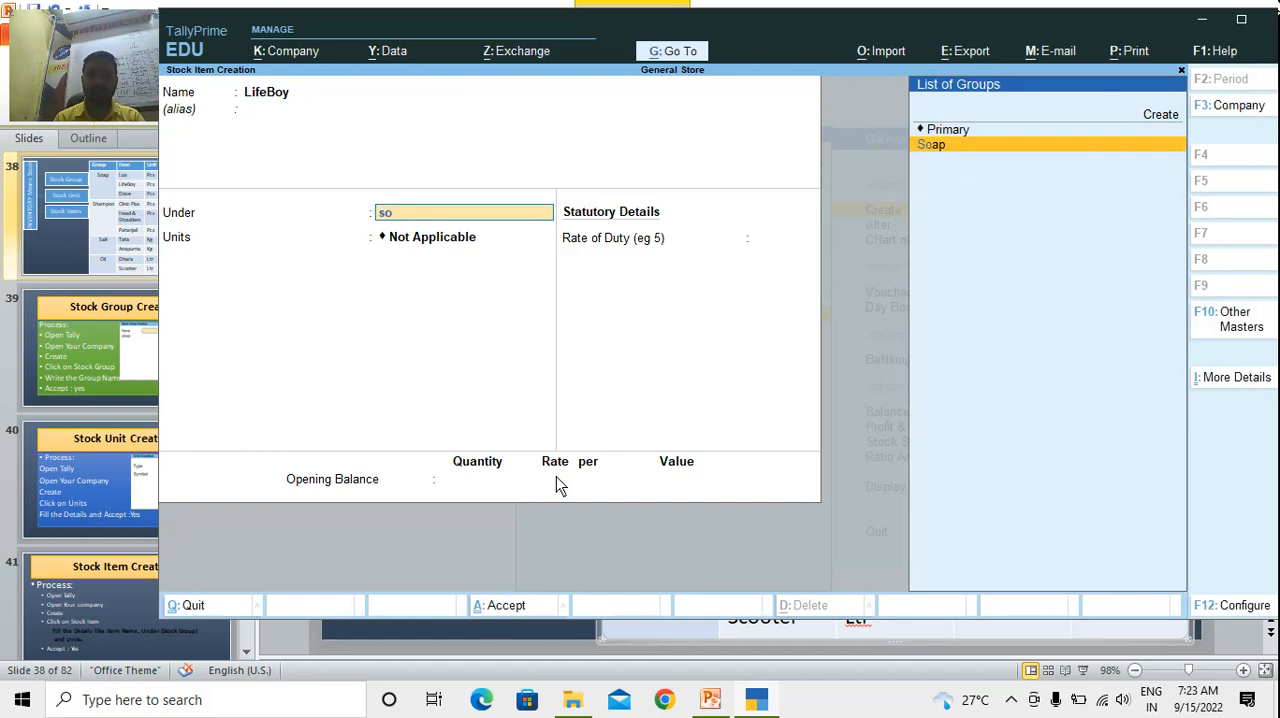
key("Return")
type("pcs")
key("Return")
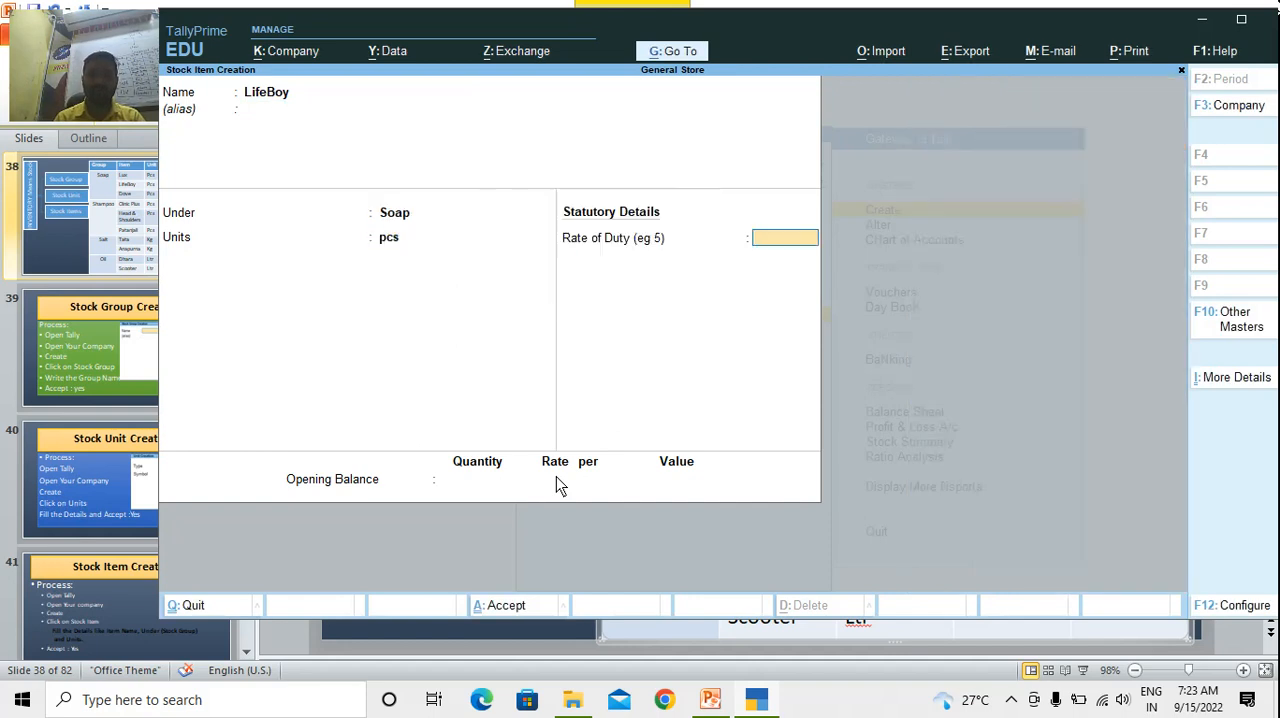
key("Return")
key("Return")
key("y")
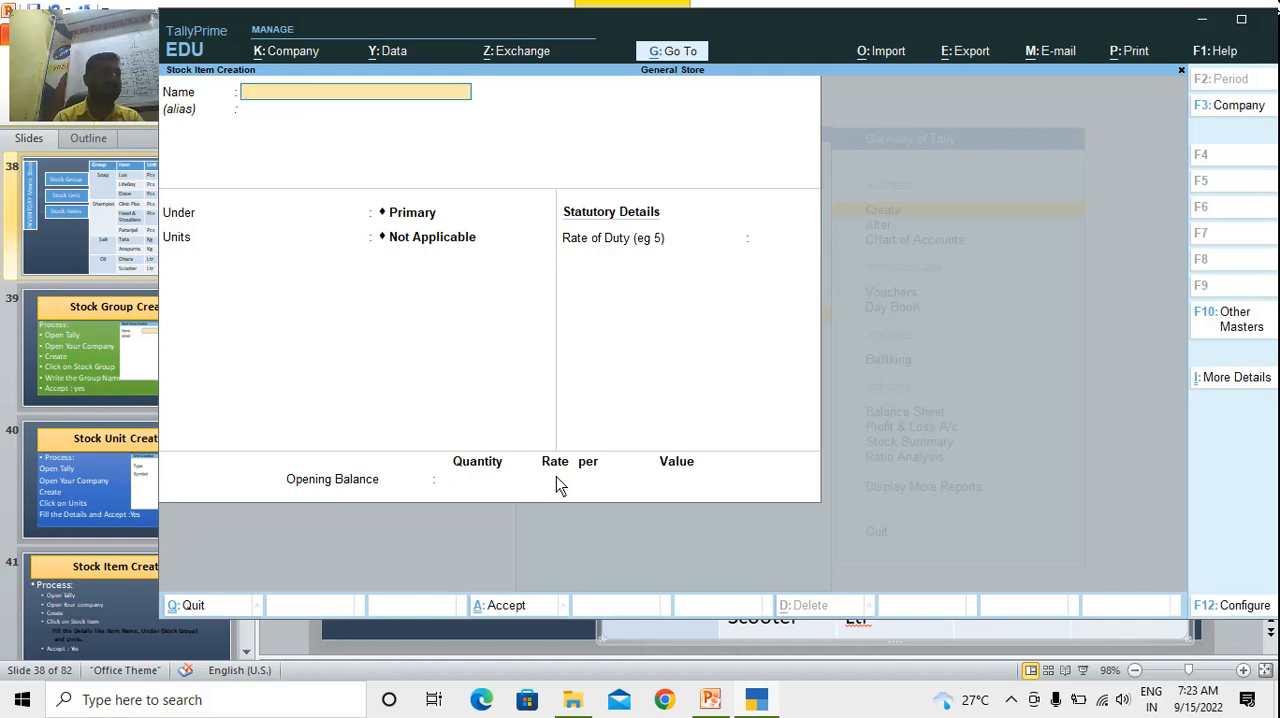
Create the stock item Dove under Soap in pcs, with no duty rate or opening balance, and accept it
type("Dove")
key("Return")
key("Return")
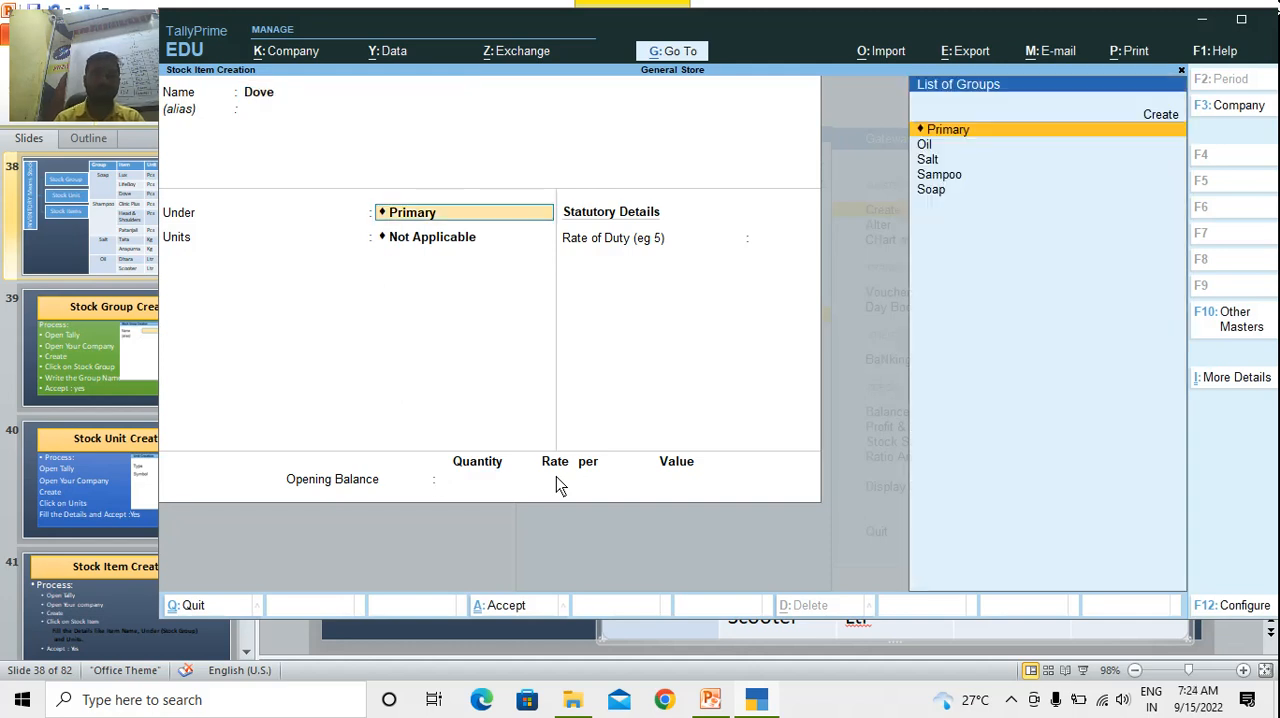
type("Sa")
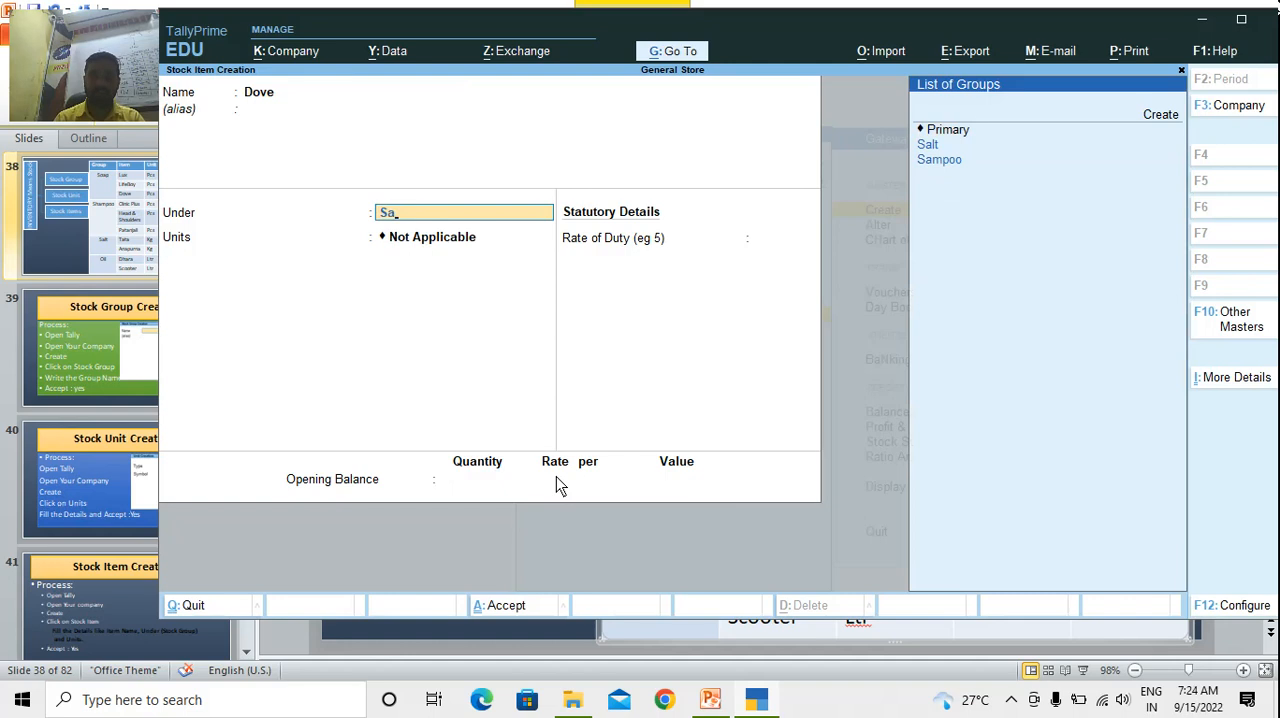
key("BackSpace")
type("oa")
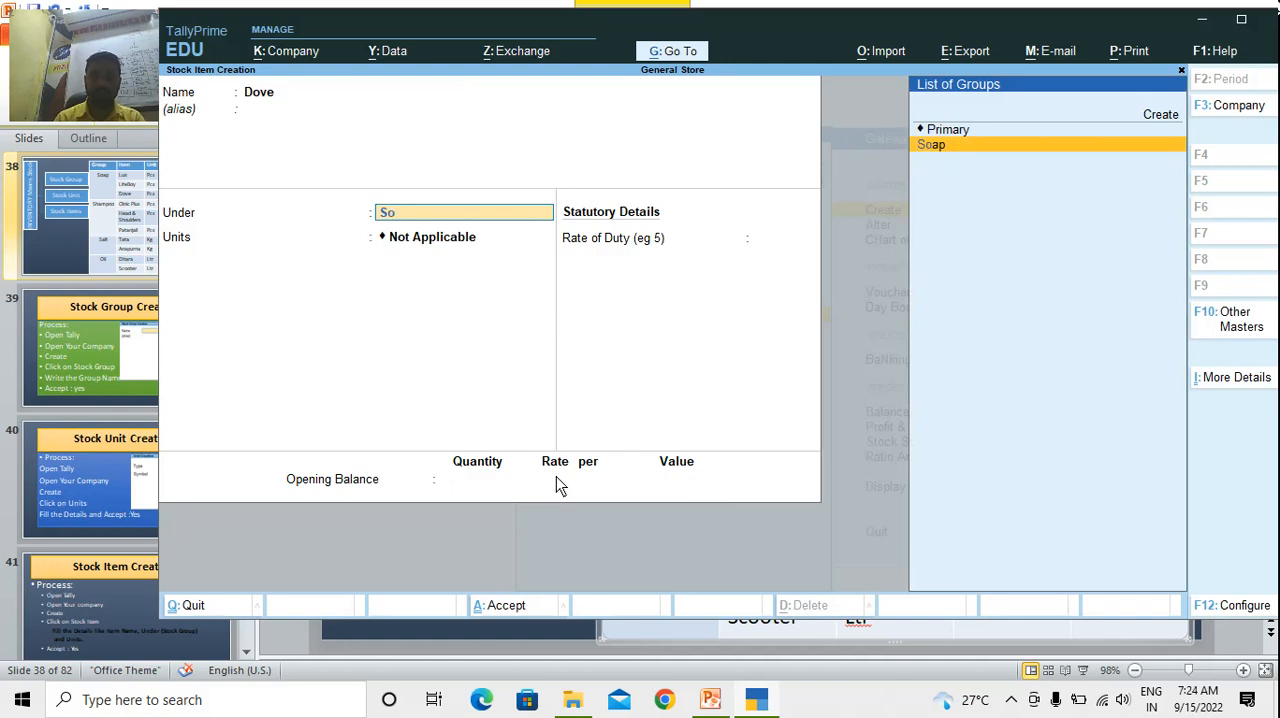
key("Return")
key("Return")
key("Return")
key("Return")
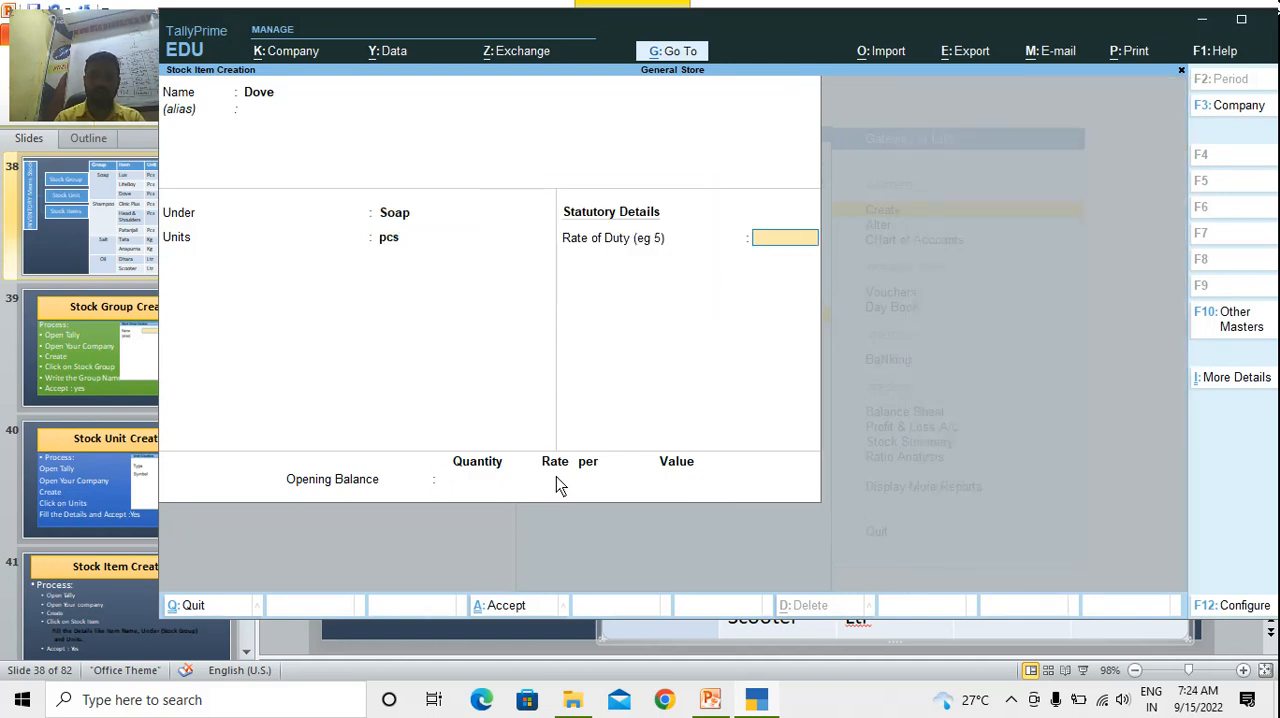
key("Return")
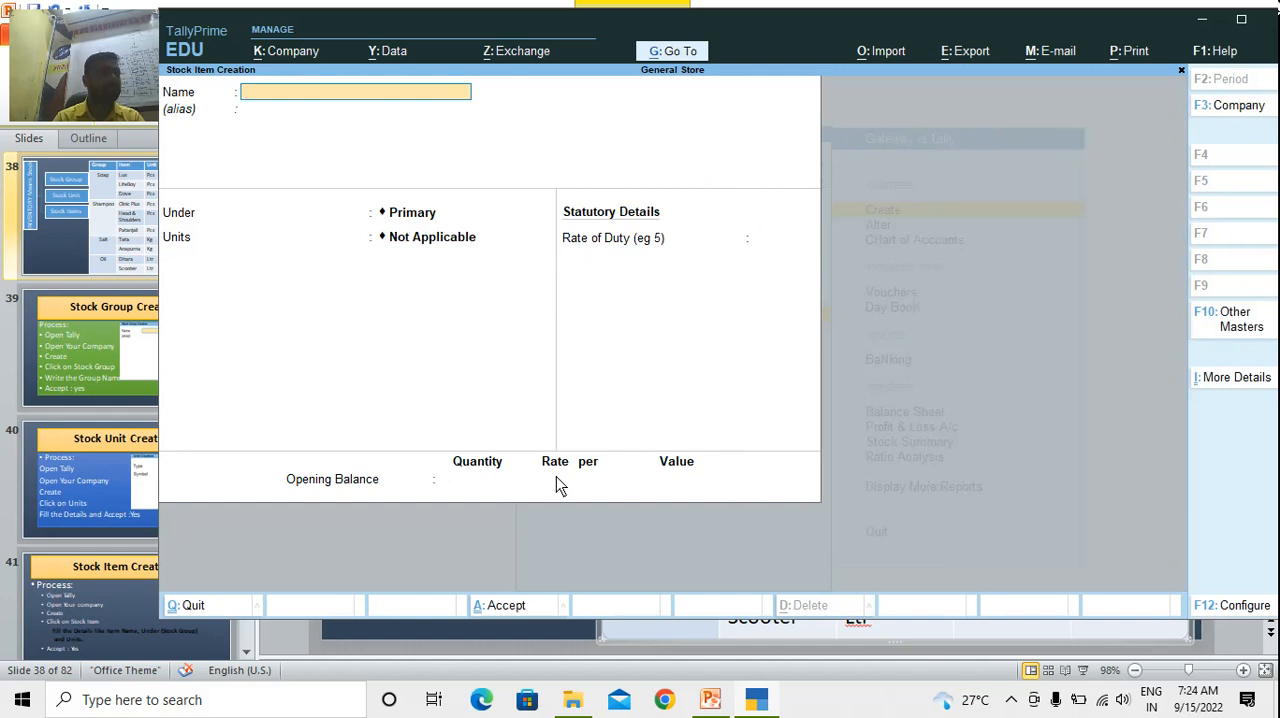
Create the stock item Clinic Plus under Sampoo in pcs, with no duty rate or opening balance, and accept it
type("C")
key("BackSpace")
type("lini")
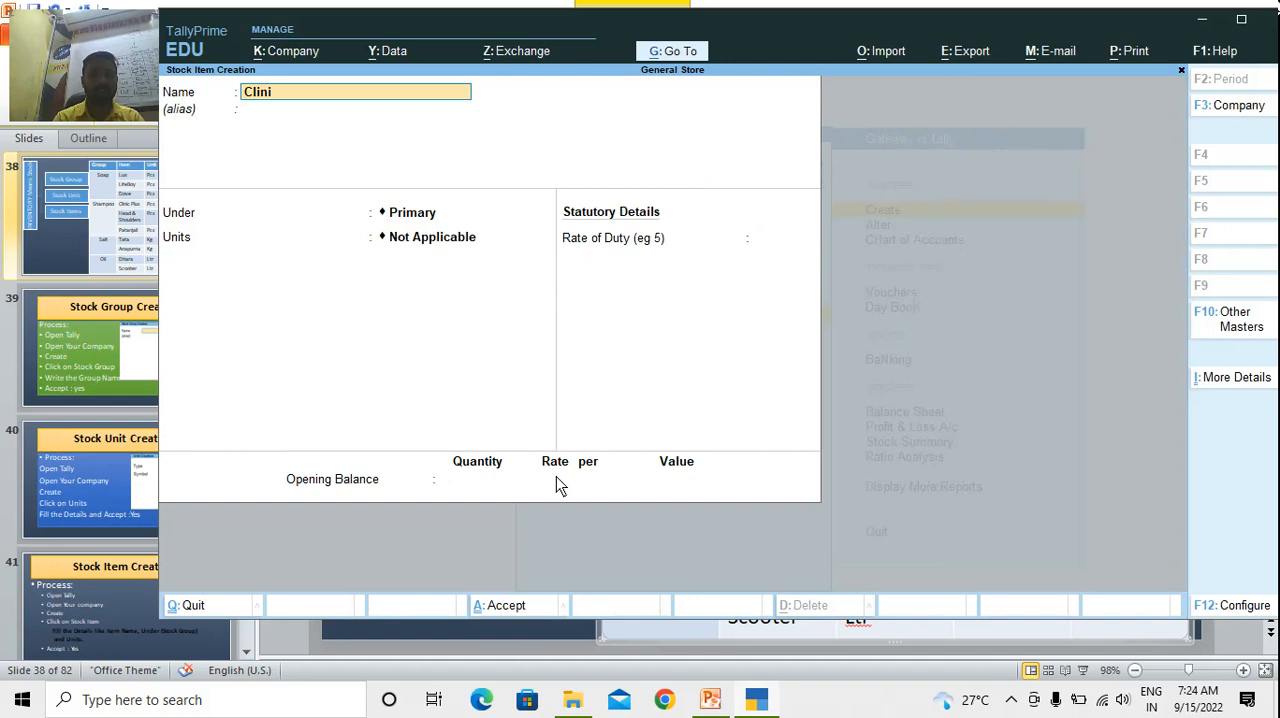
type("c Plus")
key("Return")
type("Samp")
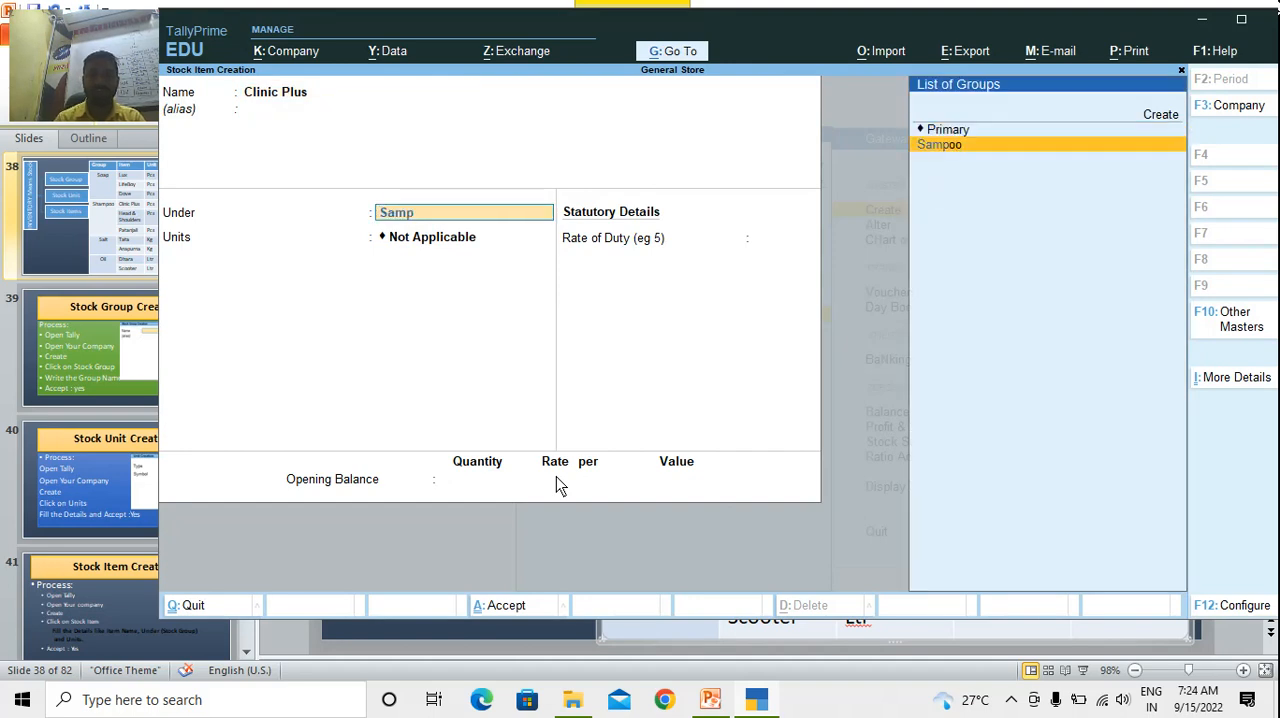
key("Return")
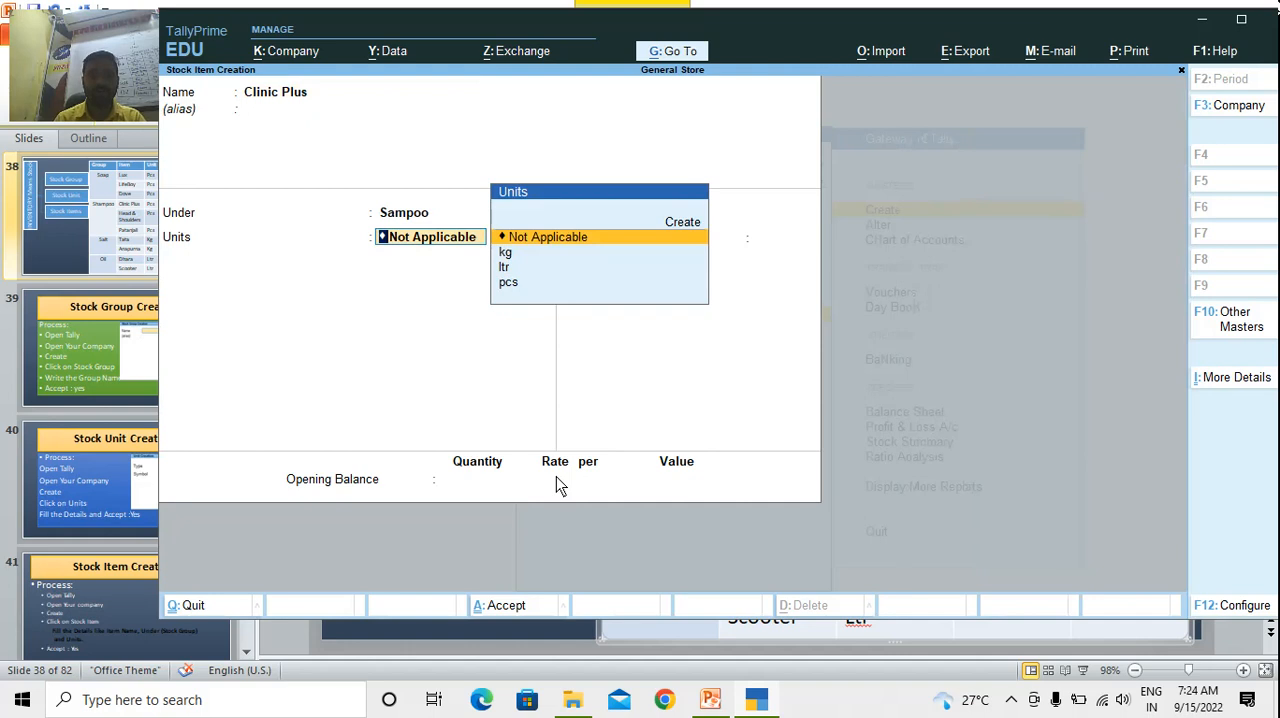
key("Down")
key("Down")
key("Down")
key("Return")
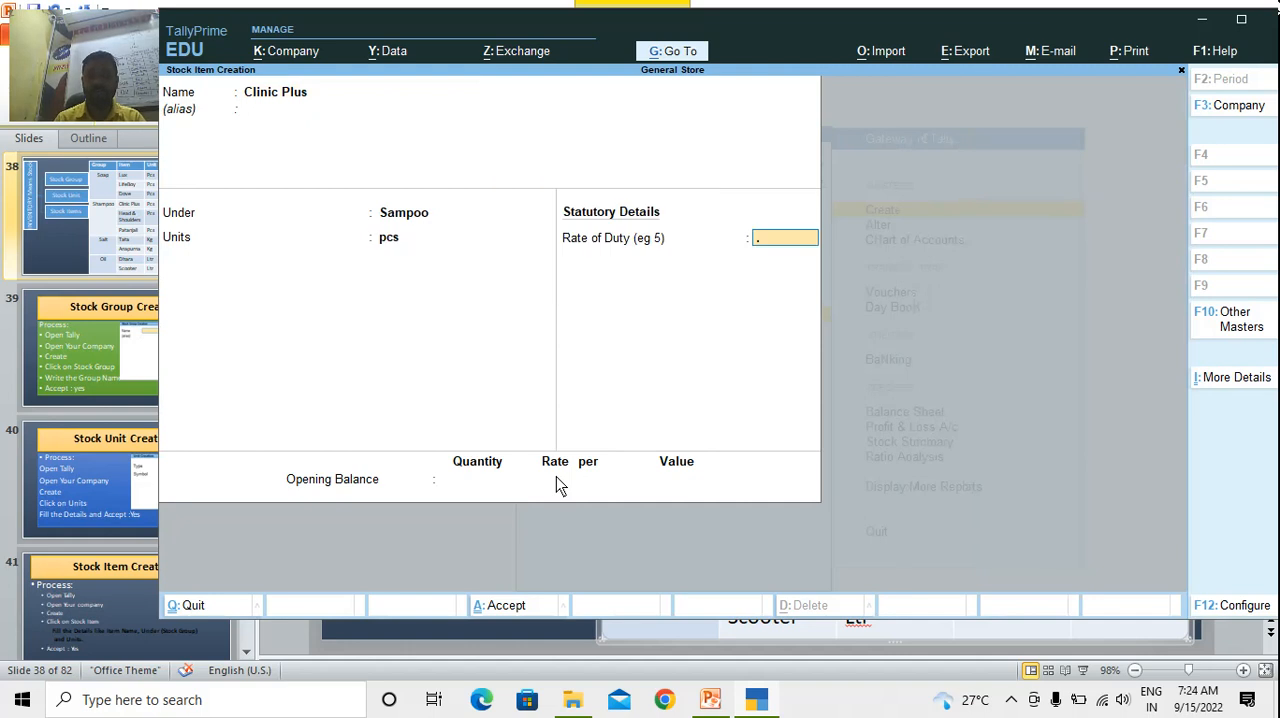
key("Return")
key("Return")
key("Return")
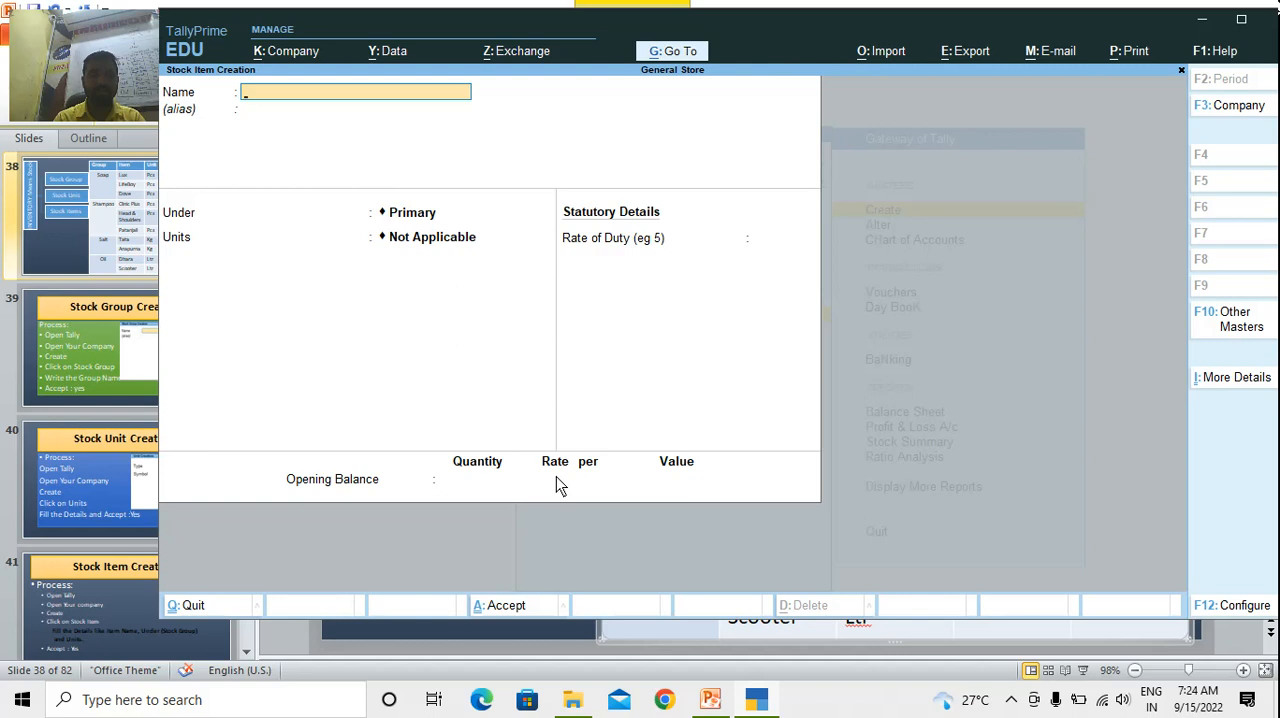
Create the stock item Patanjali under Sampoo in pcs, with duty rate 0 and no opening balance, and accept it
type("Pat")
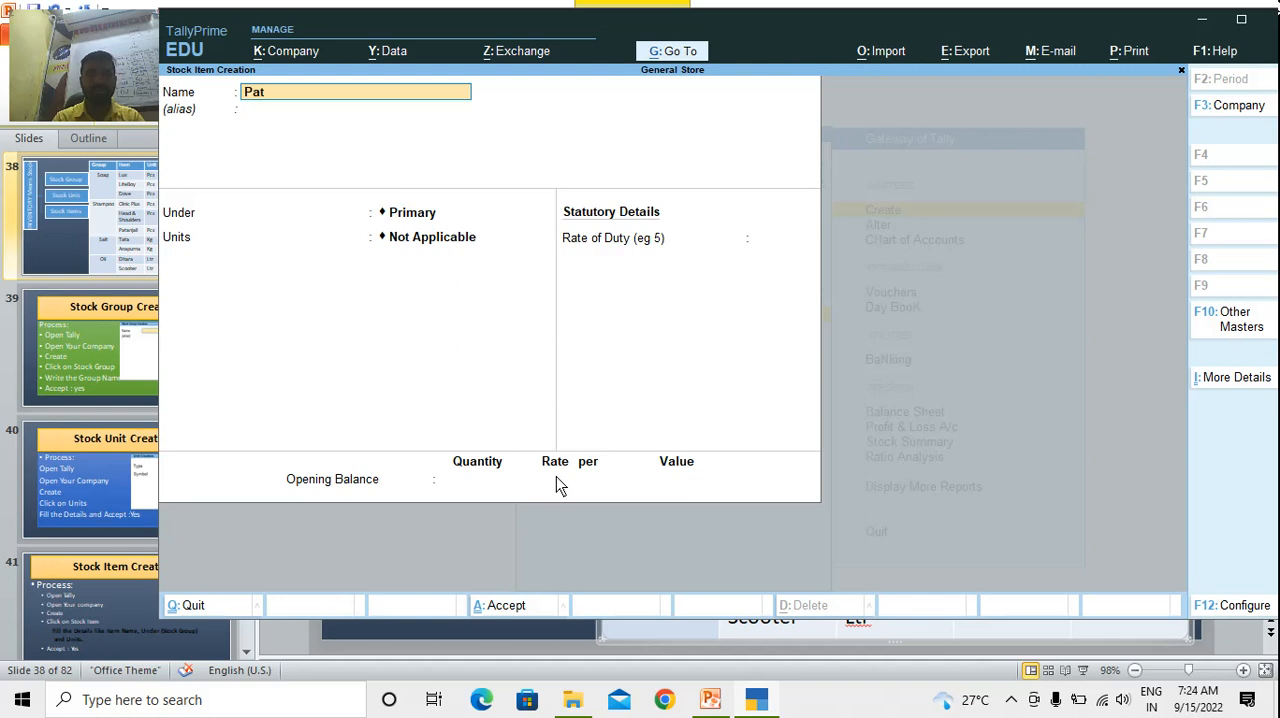
type("anjali")
key("Return")
key("Return")
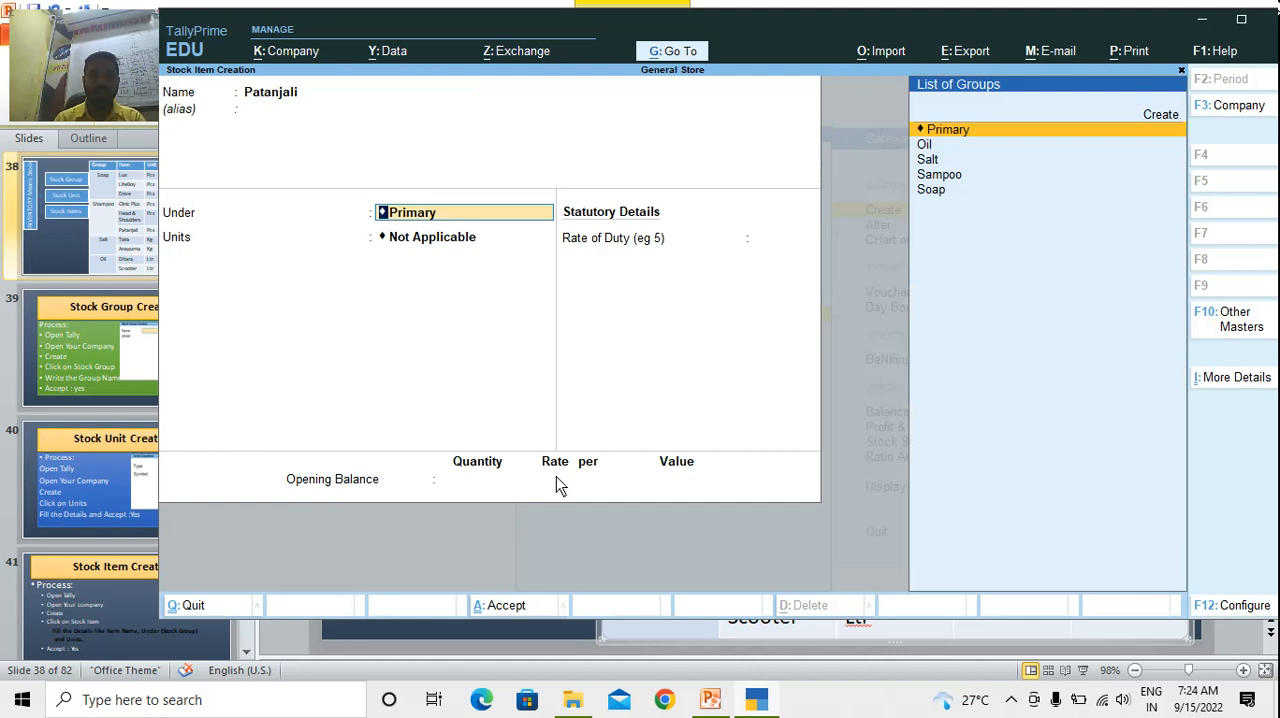
type("Sa")
key("Down")
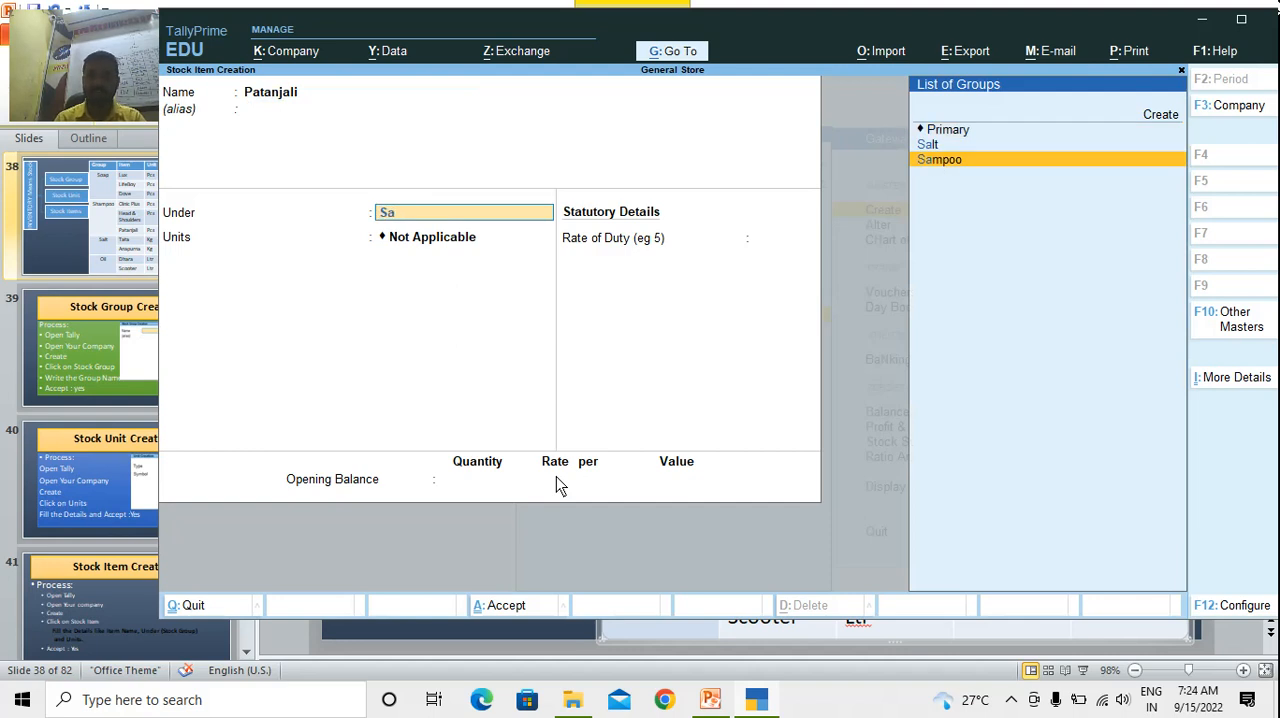
key("Return")
key("Return")
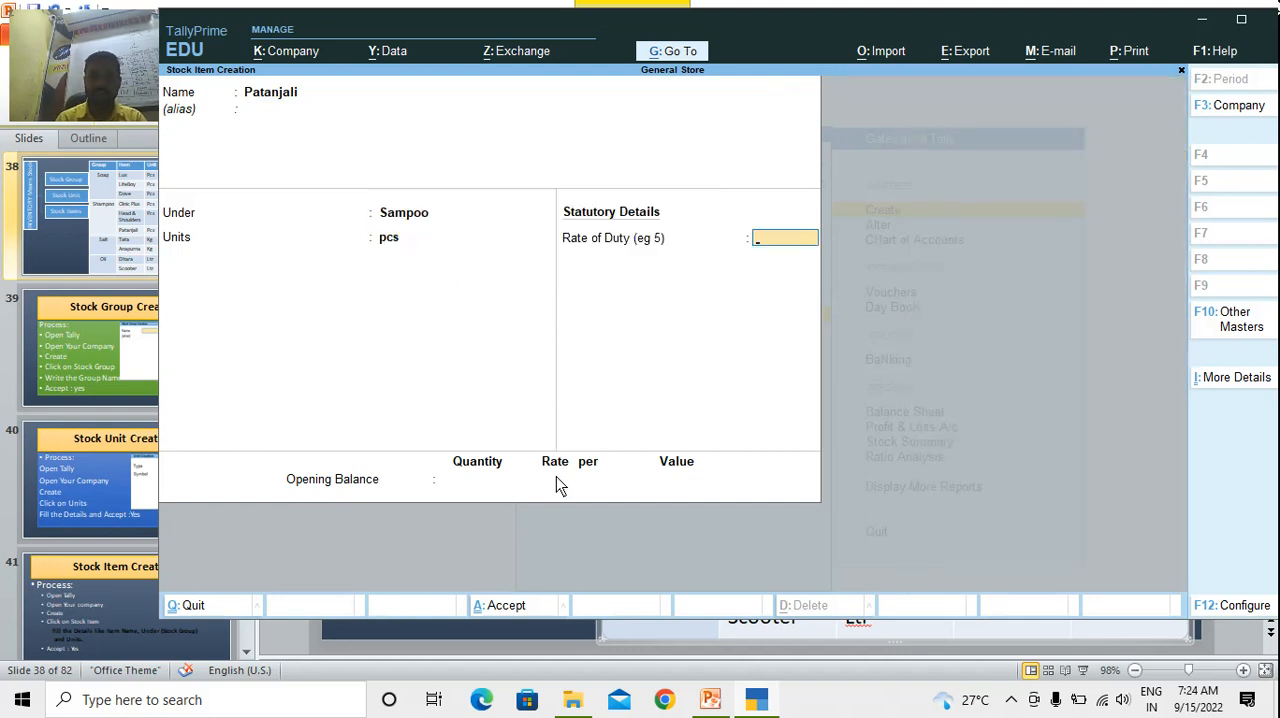
key("Return")
key("Return")
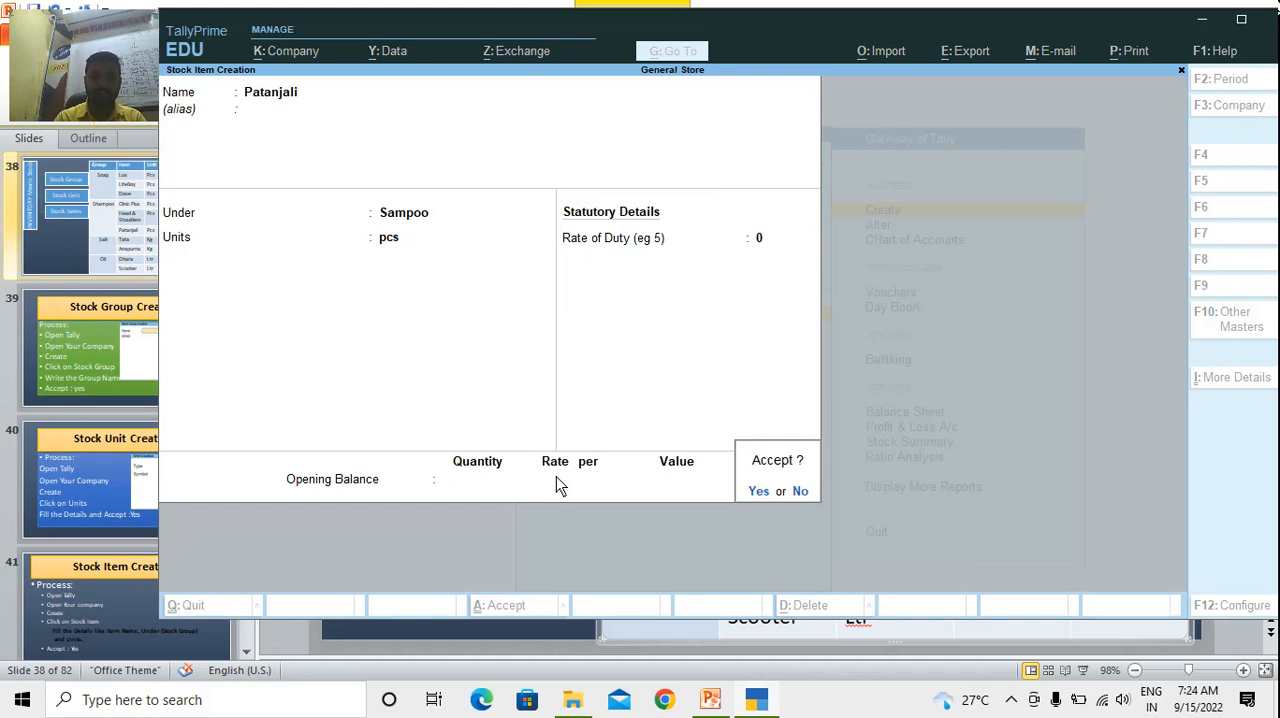
key("Return")
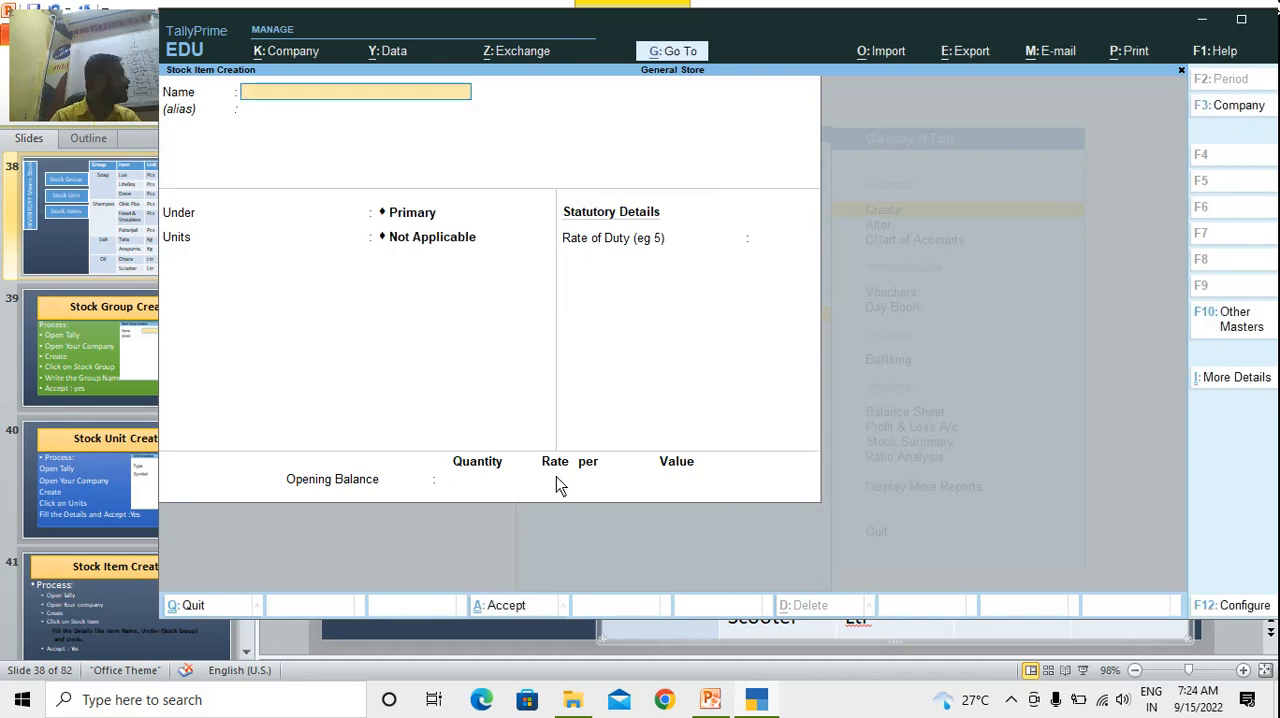
Create the stock item Head & Shoulders under Sampoo in pcs, with duty rate 0 and no opening balance, and accept it
type("Head")
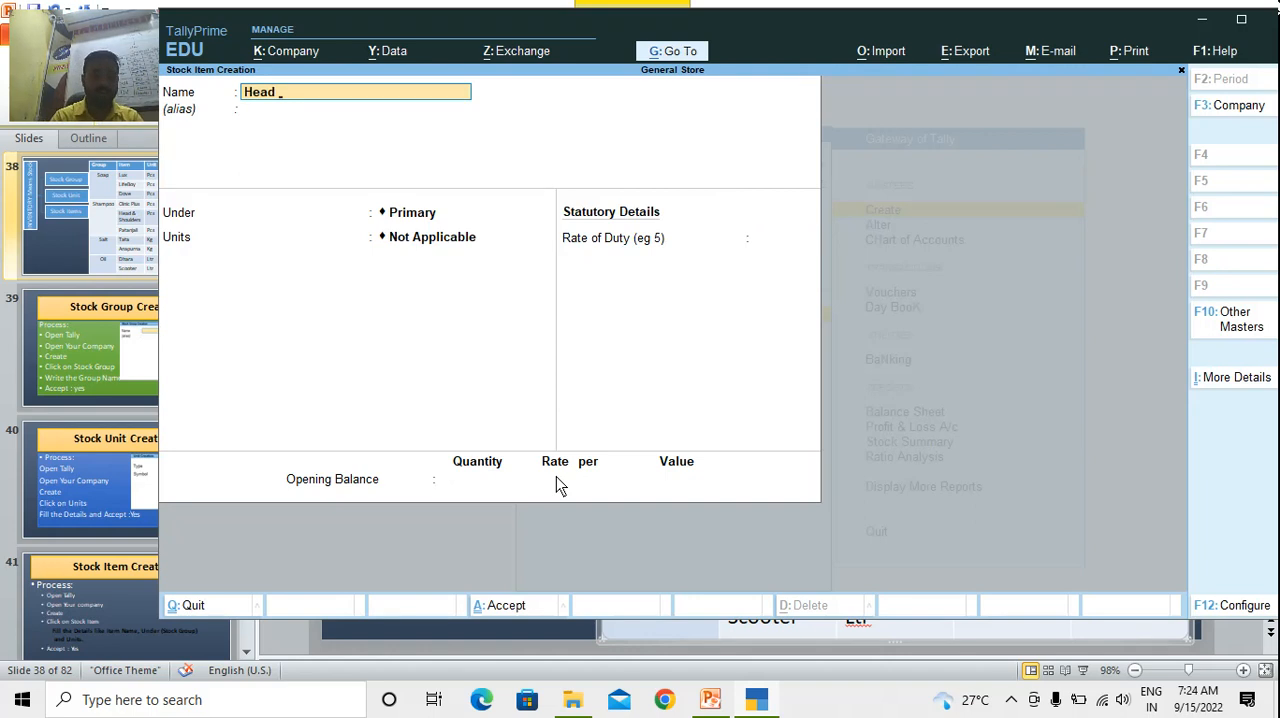
type(" & Shoulders")
key("Return")
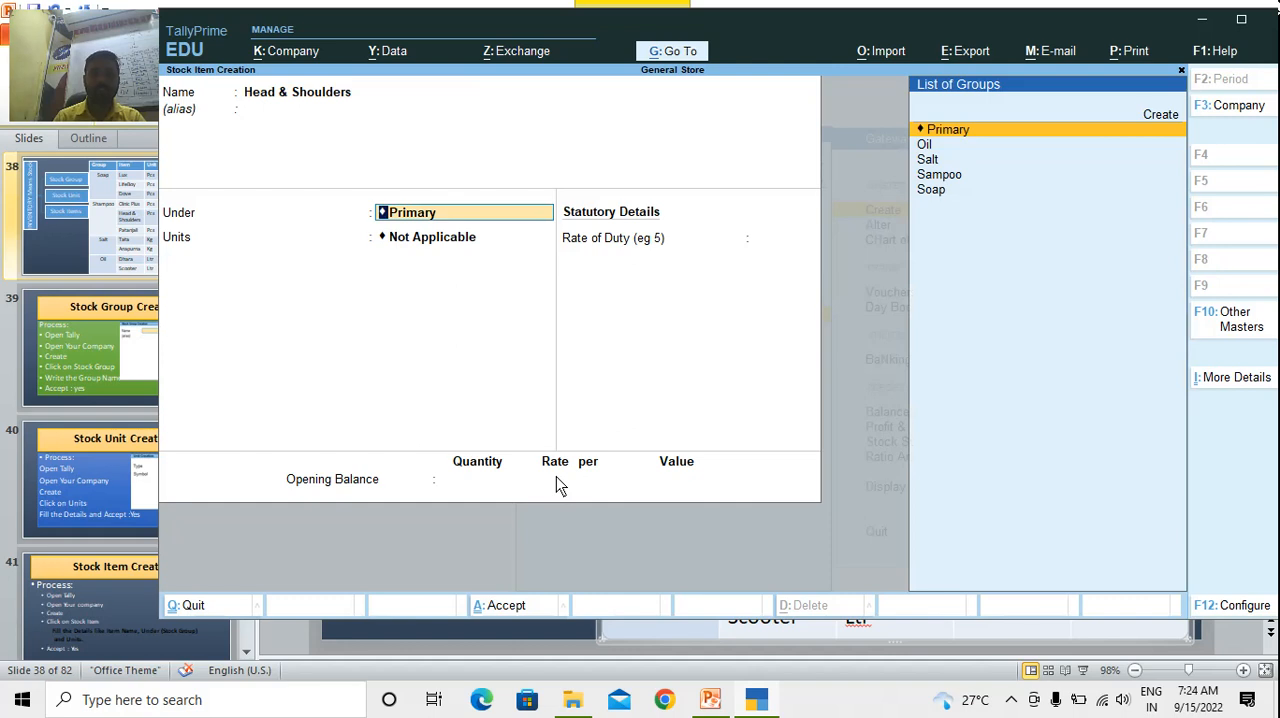
key("Down")
key("Down")
key("Down")
key("Return")
key("Down")
key("Down")
key("Down")
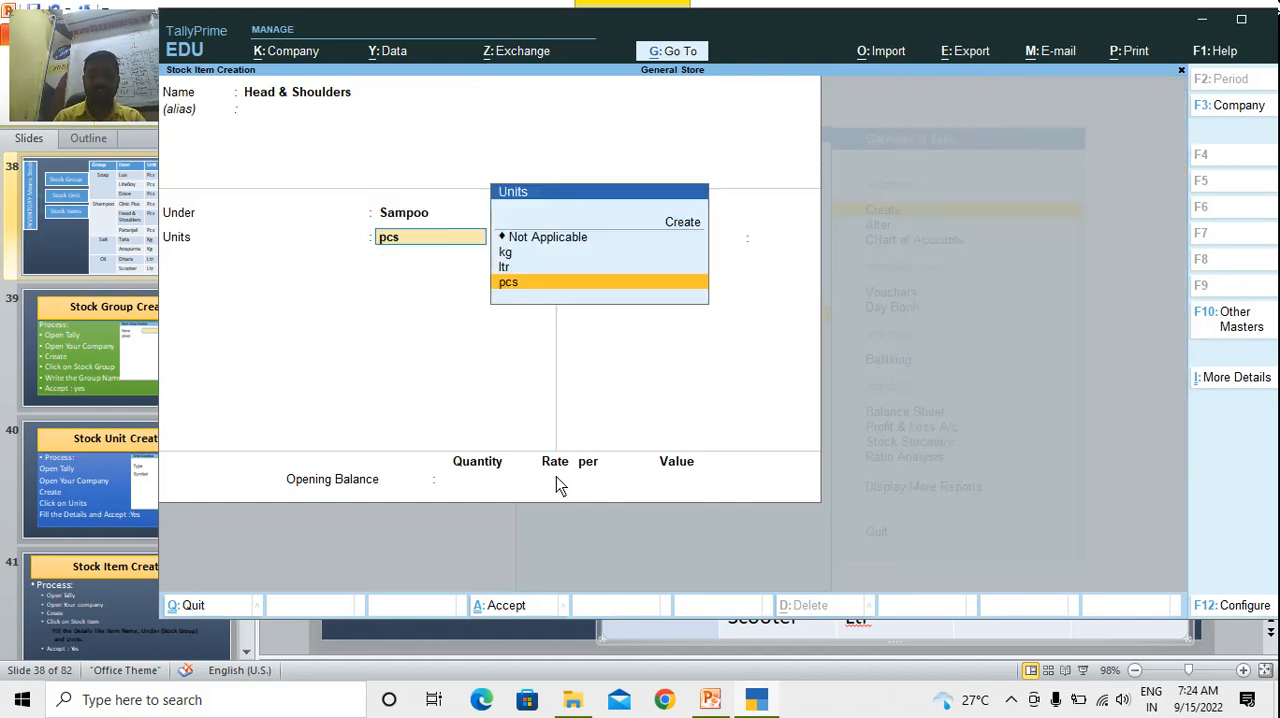
key("Return")
key("Return")
key("Return")
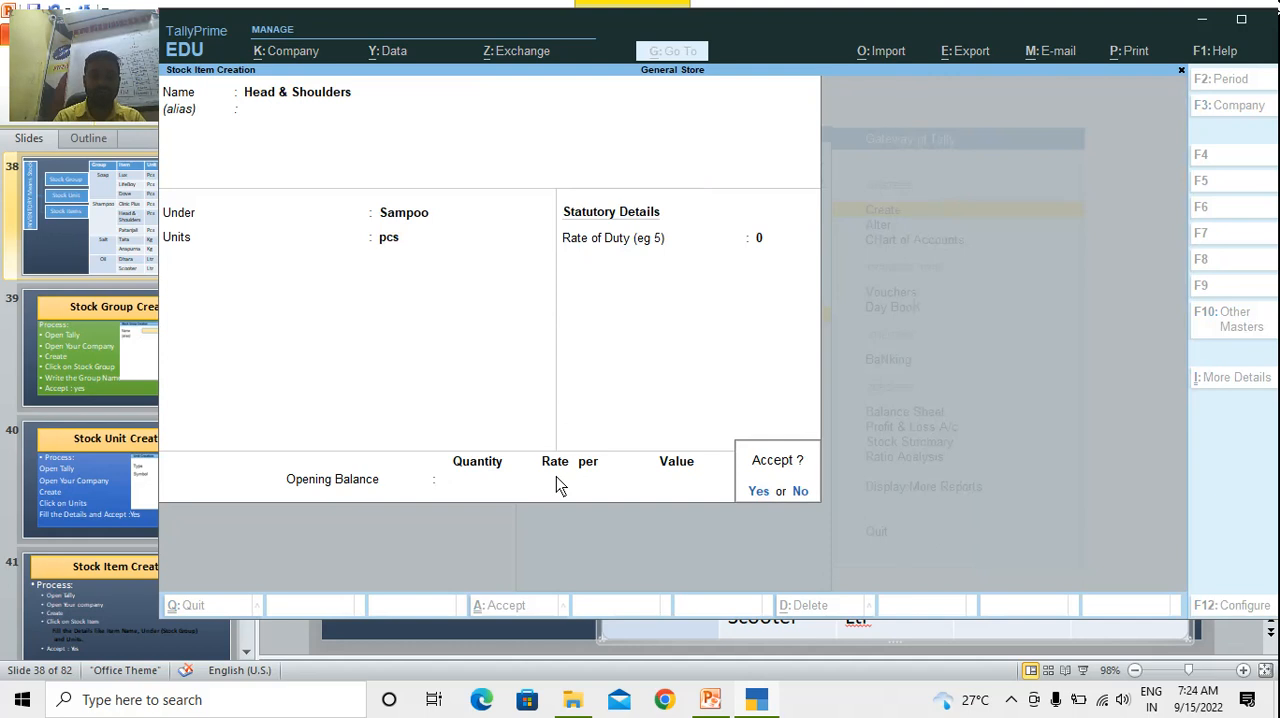
key("Return")
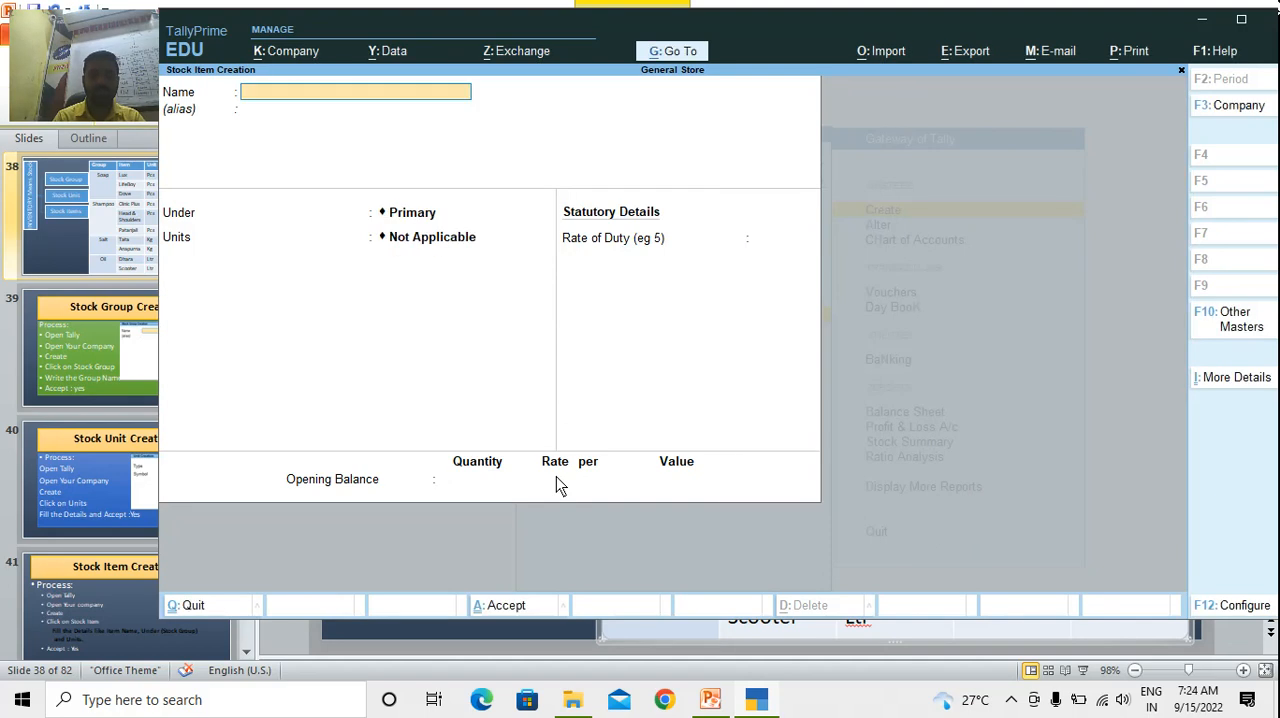
Create the stock item Tata under Salt in kg, with duty rate 0 and no opening balance, and accept it
type("Tata")
key("Return")
key("Return")
type("Sal")
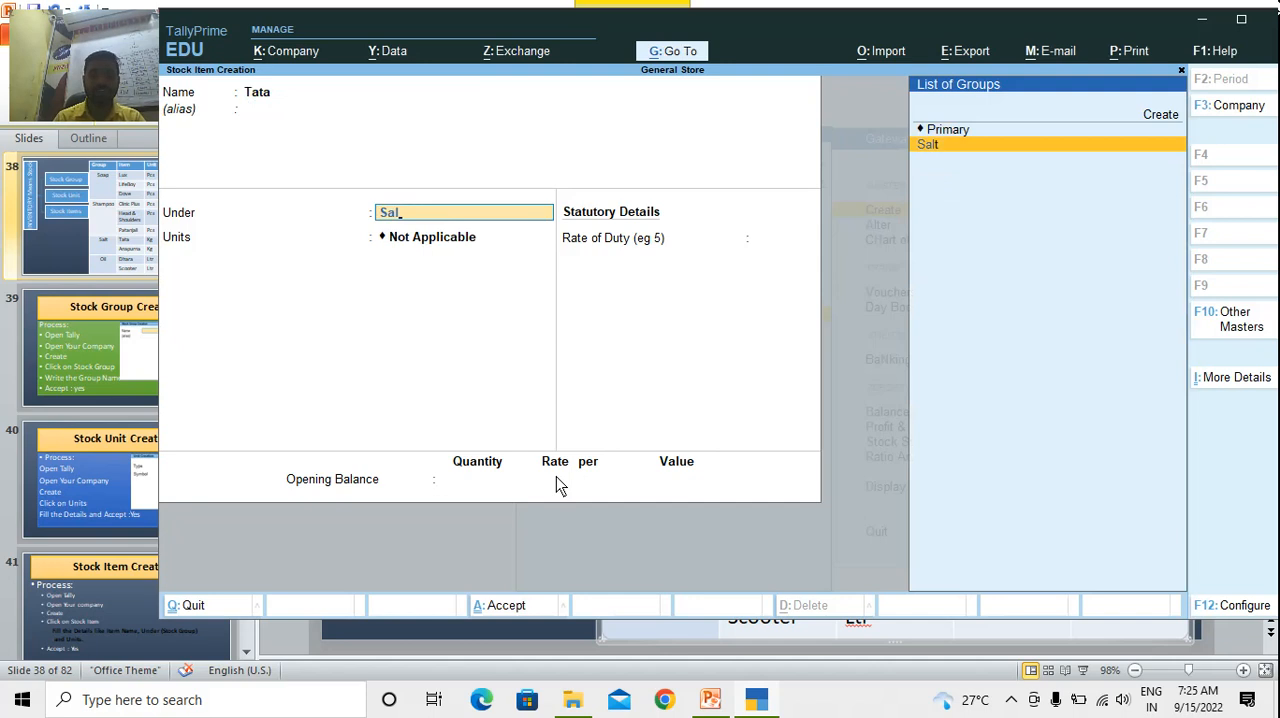
key("Return")
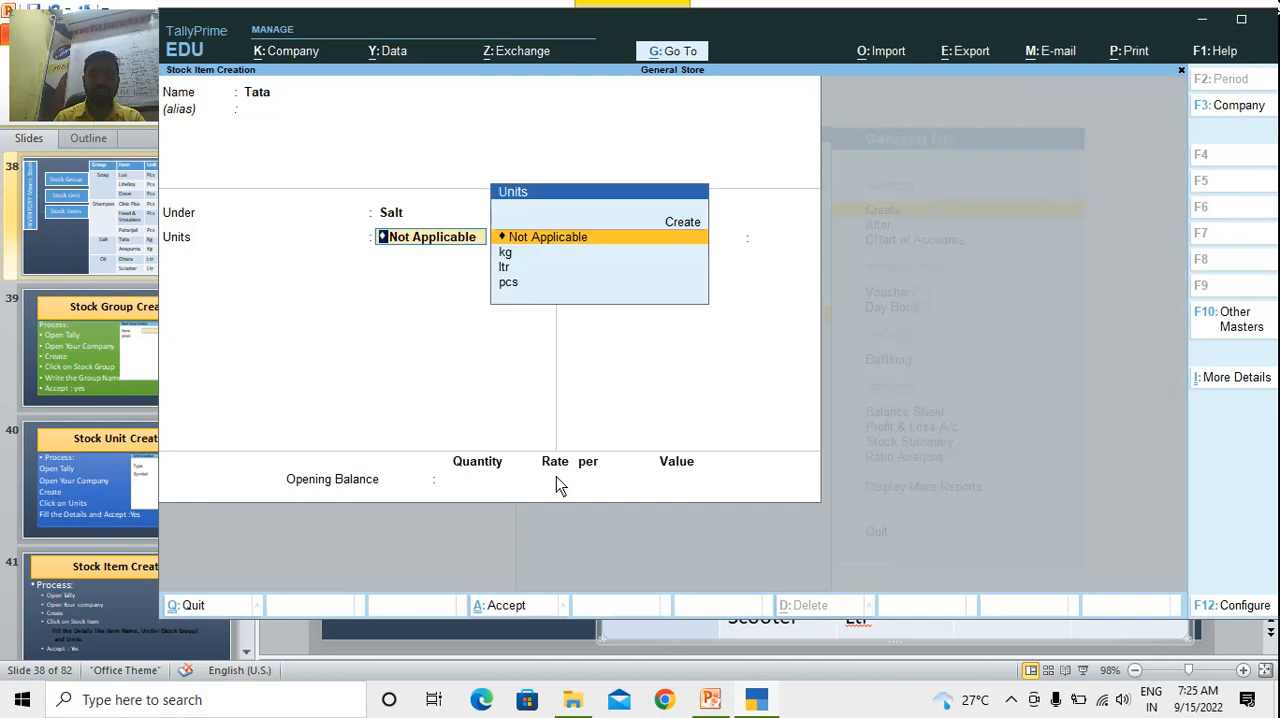
key("Down")
key("Down")
key("Up")
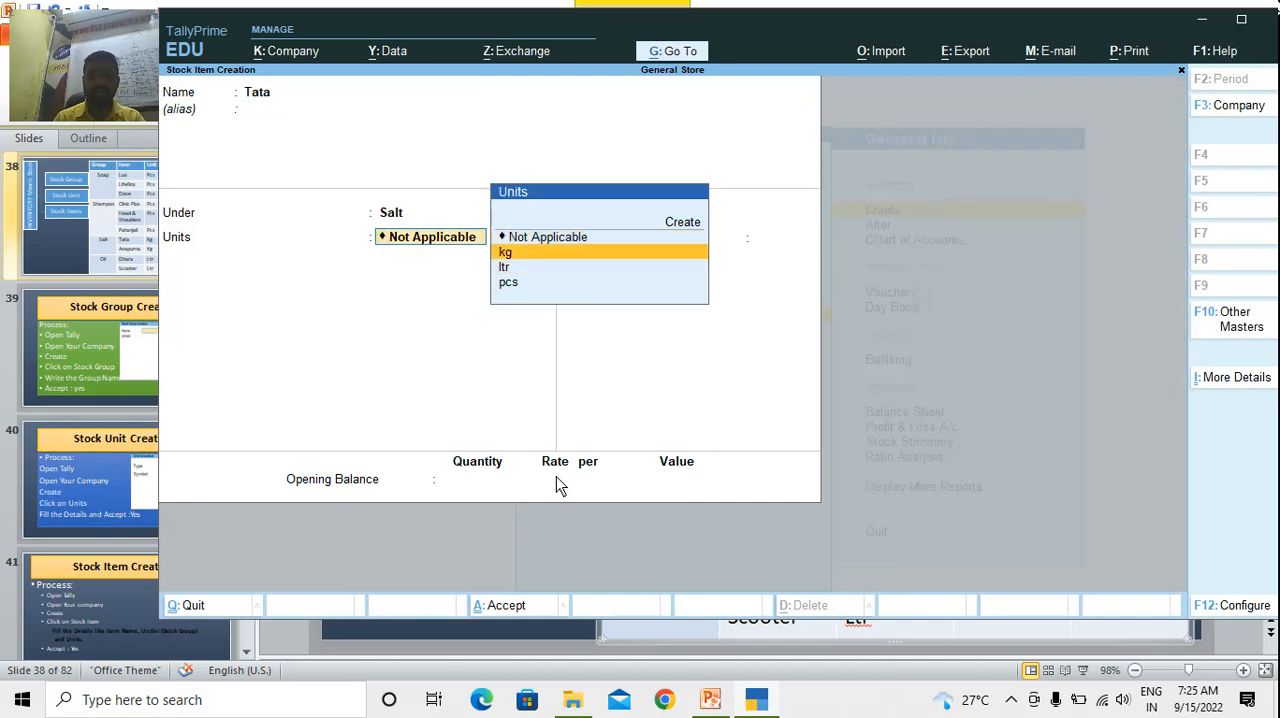
key("Return")
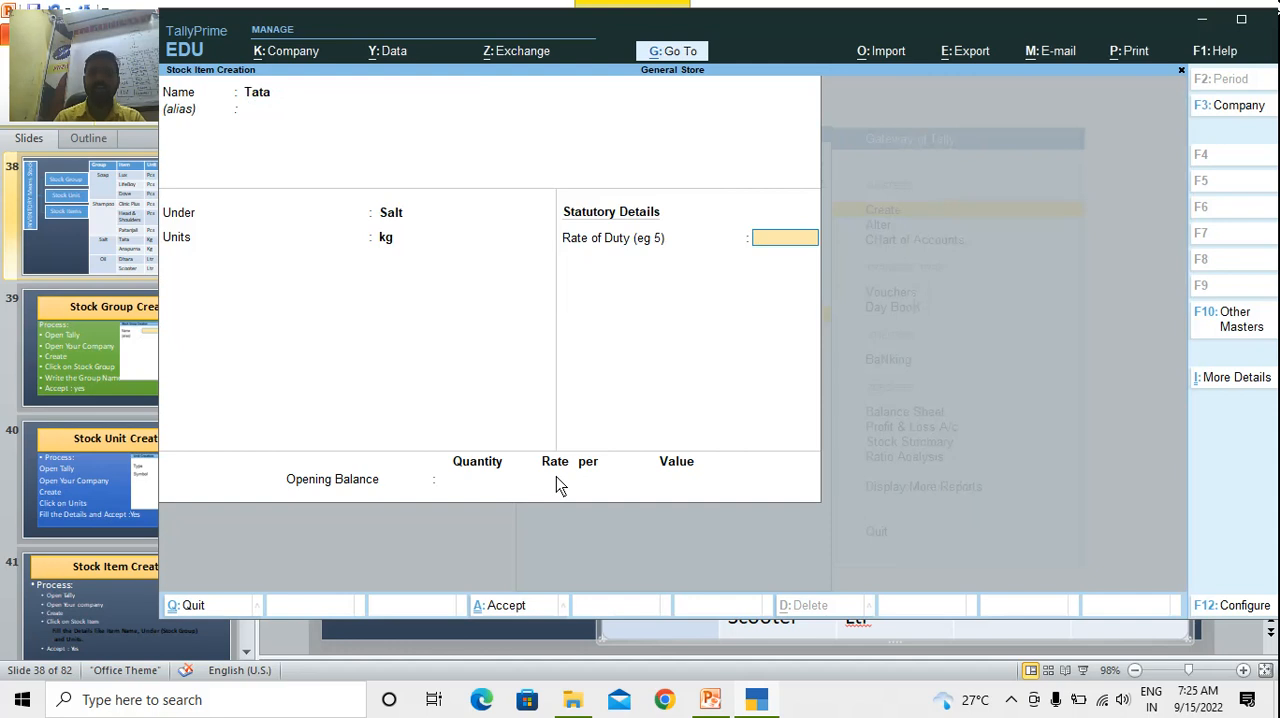
key("Return")
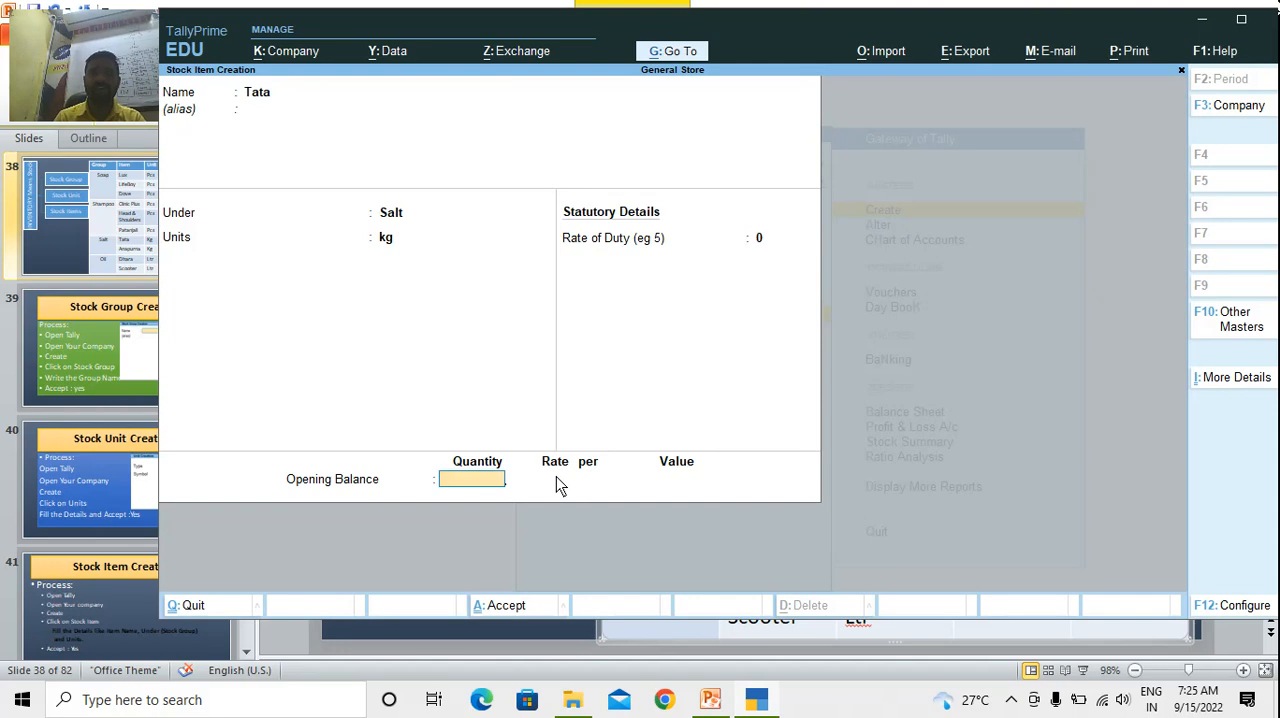
key("Return")
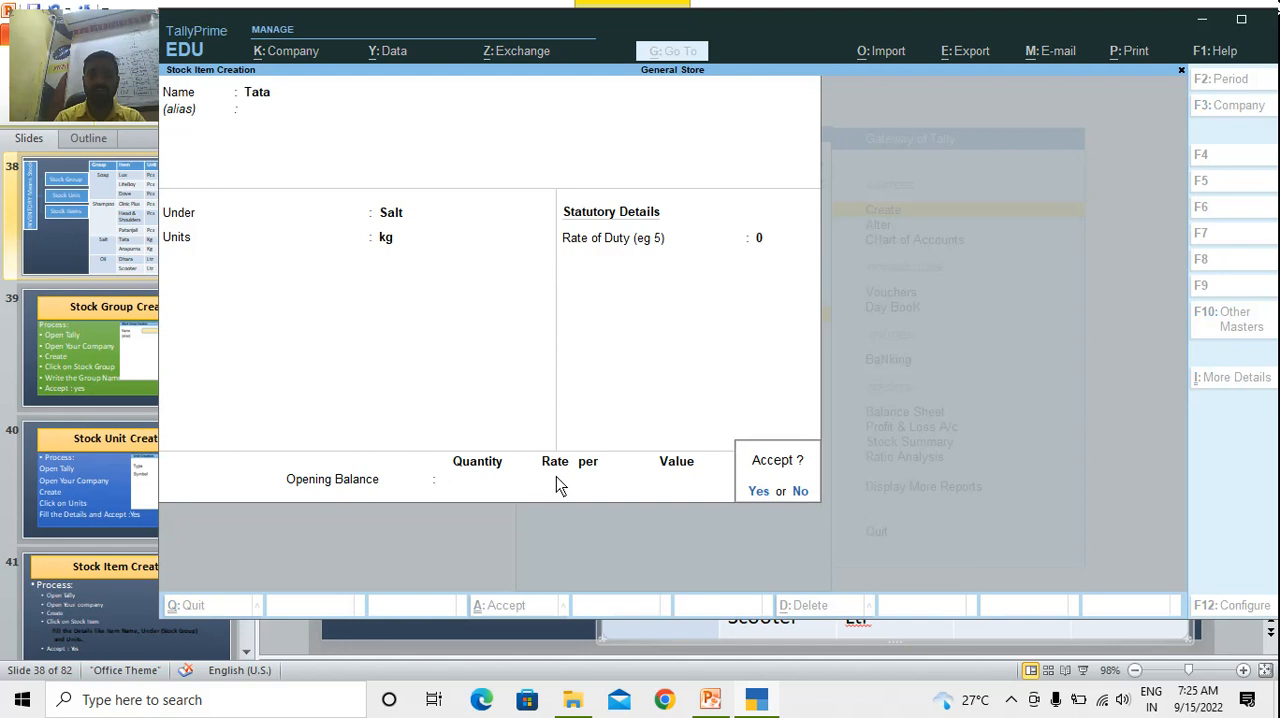
type("y")
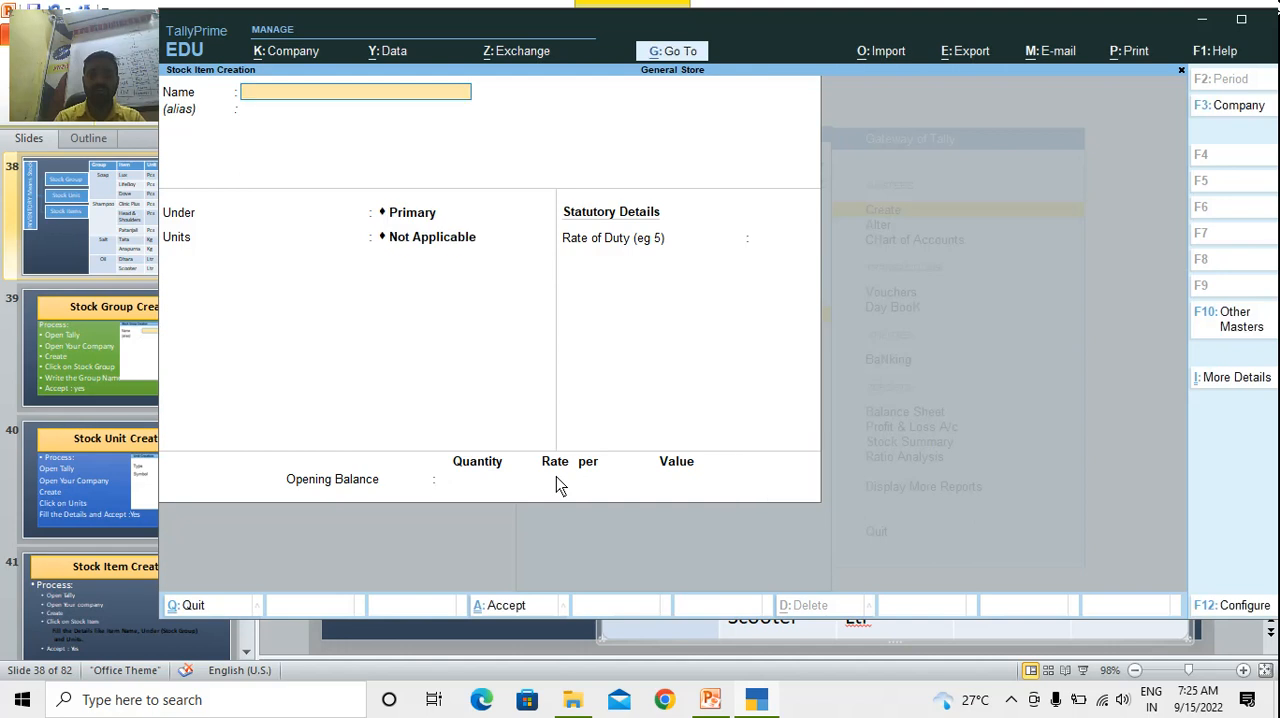
type("Anapurna")
Create the stock item Anapurna under Salt in kg, with duty rate 0 and no opening balance, and accept it
key("Return")
type("Sal")
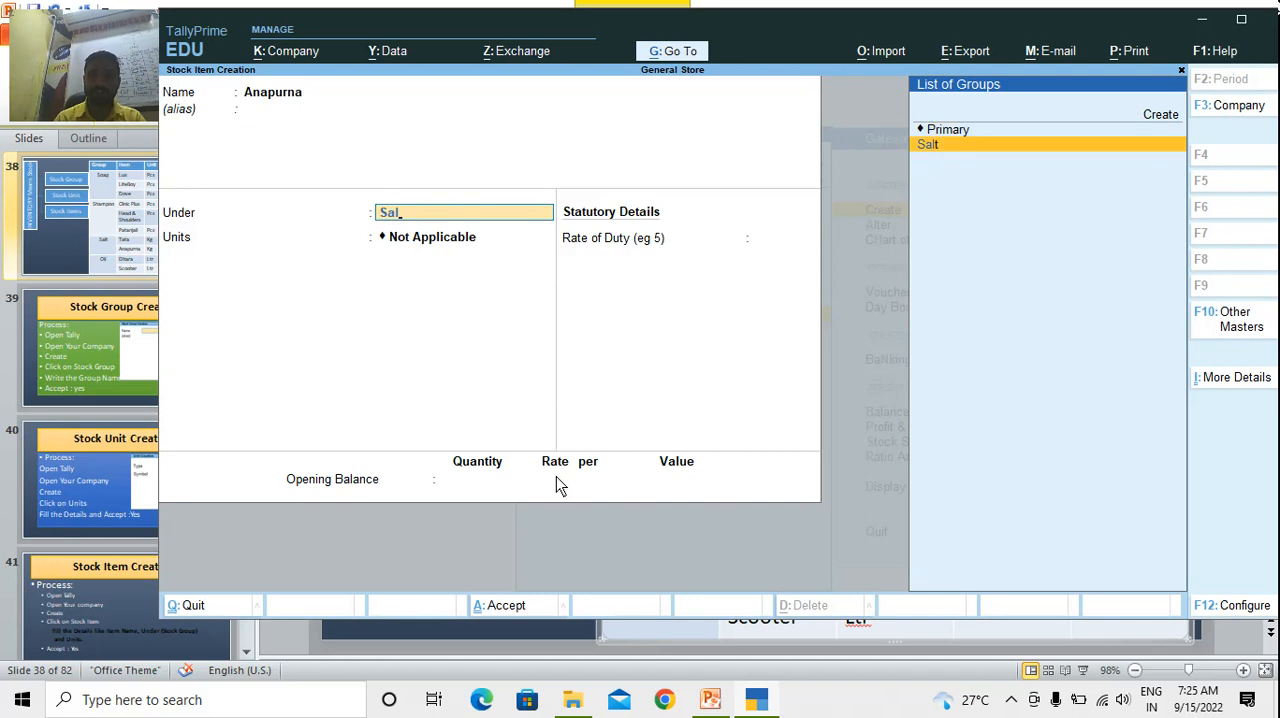
key("Return")
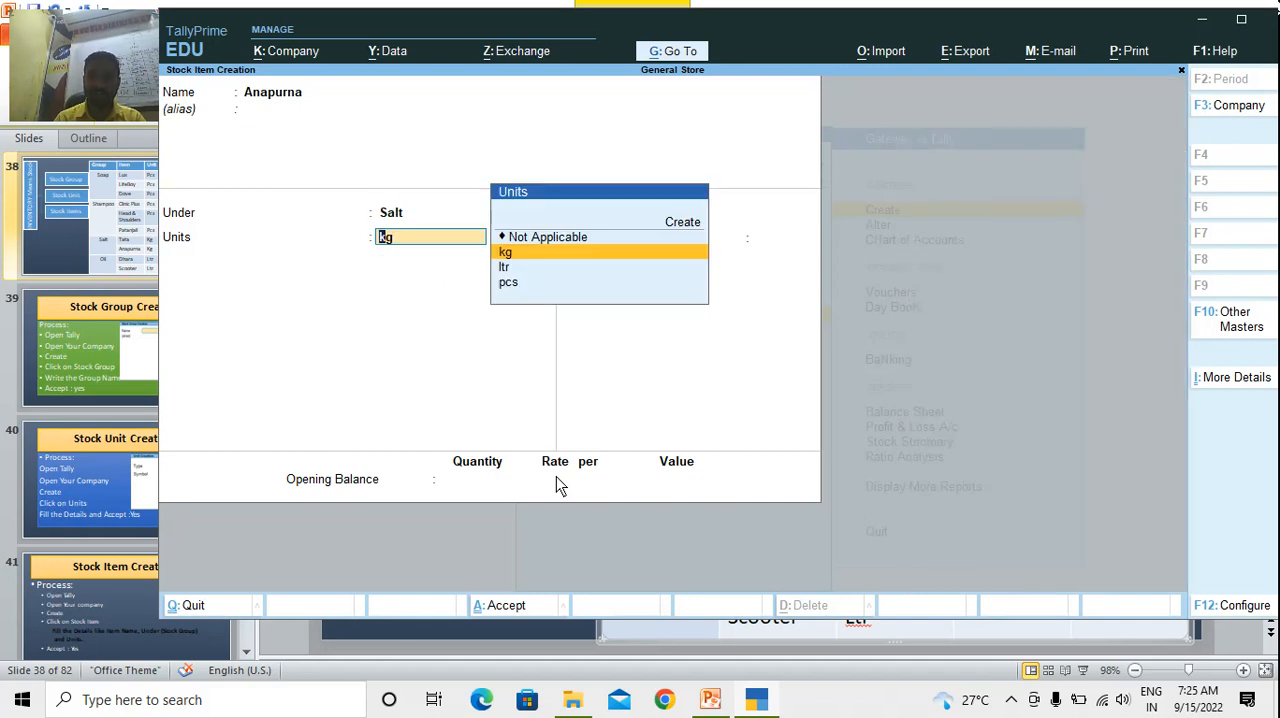
key("Return")
key("Return")
key("Return")
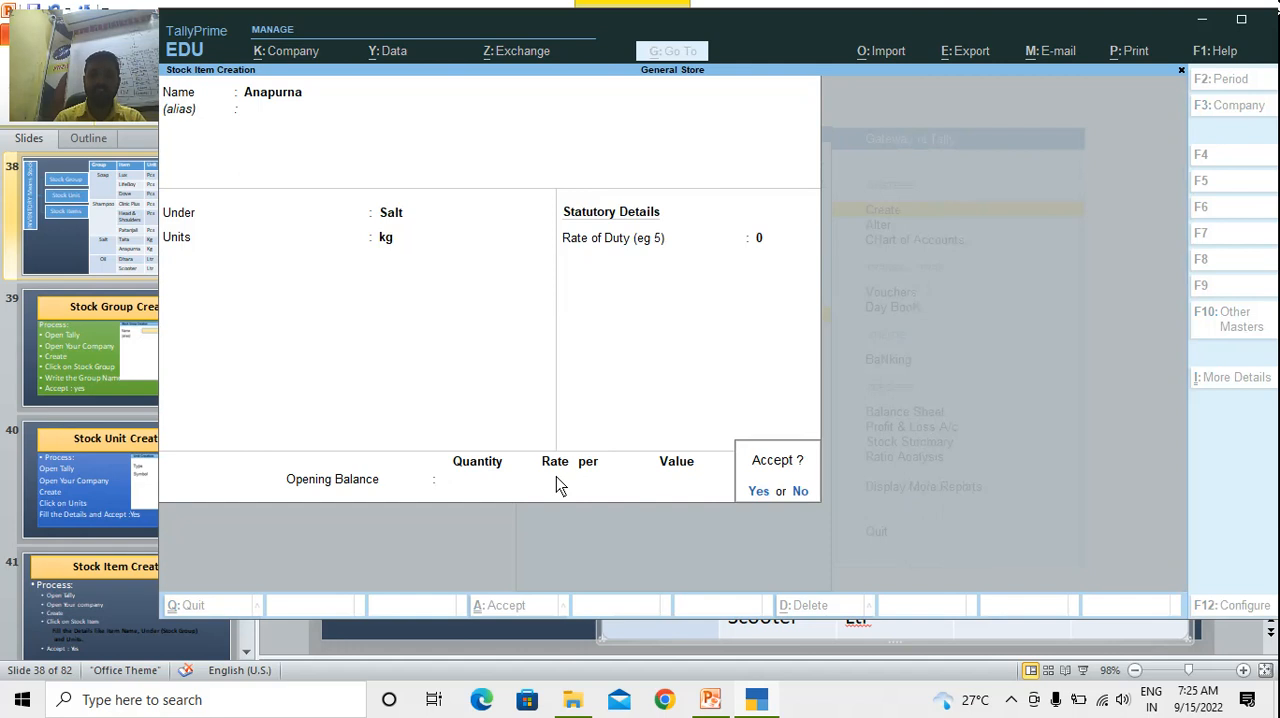
key("y")
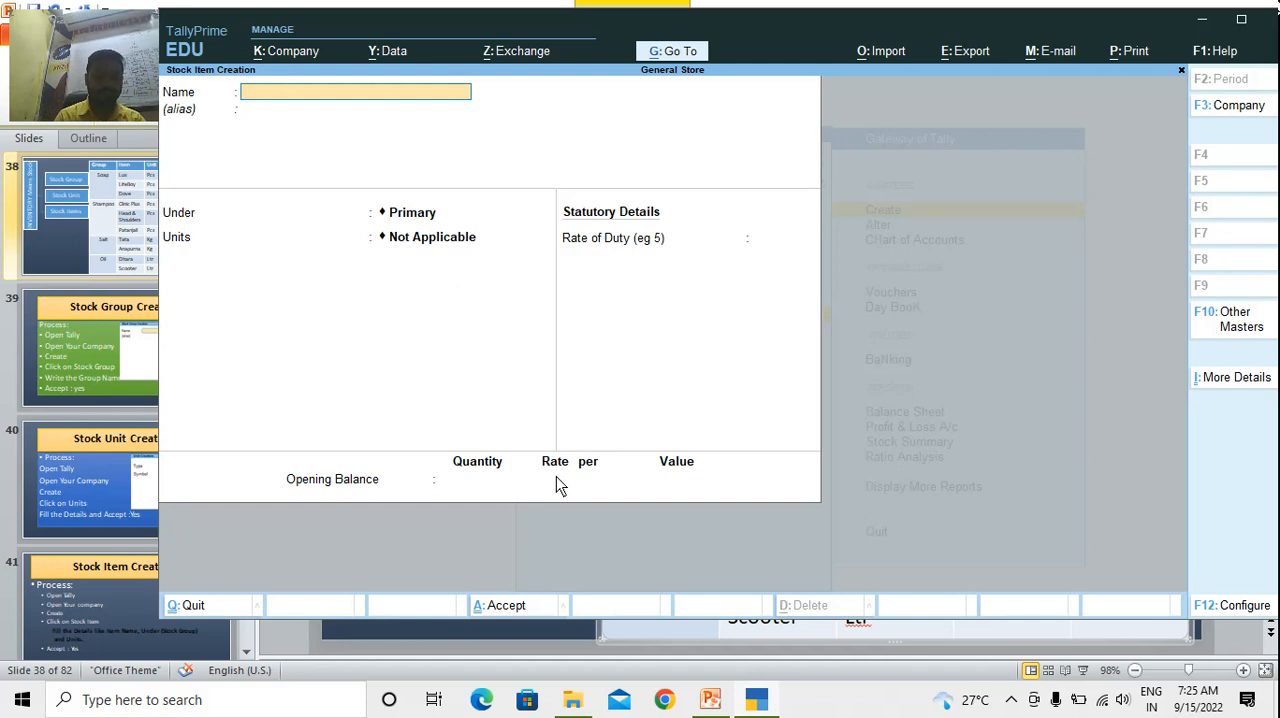
Create the stock item Dhara under Oil in ltr, with duty rate 0 and no opening balance, and accept it
type("Dhara")
key("Return")
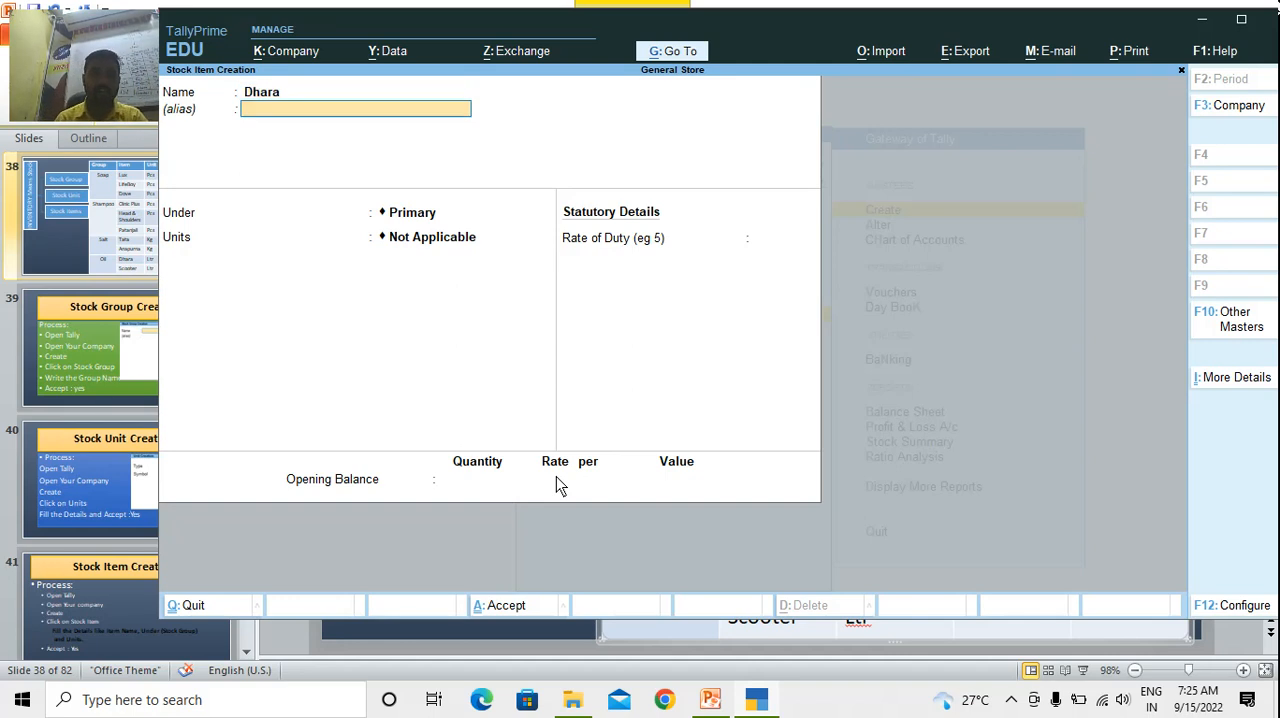
key("Return")
type("Oi")
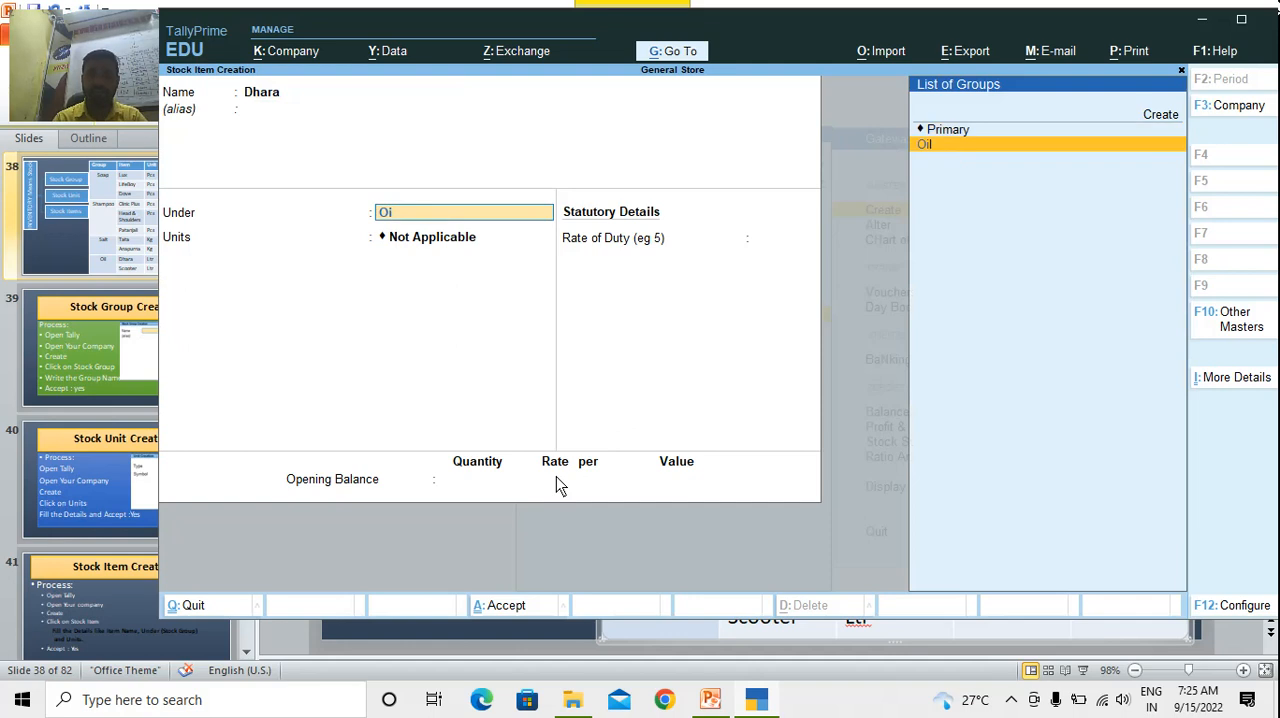
key("Return")
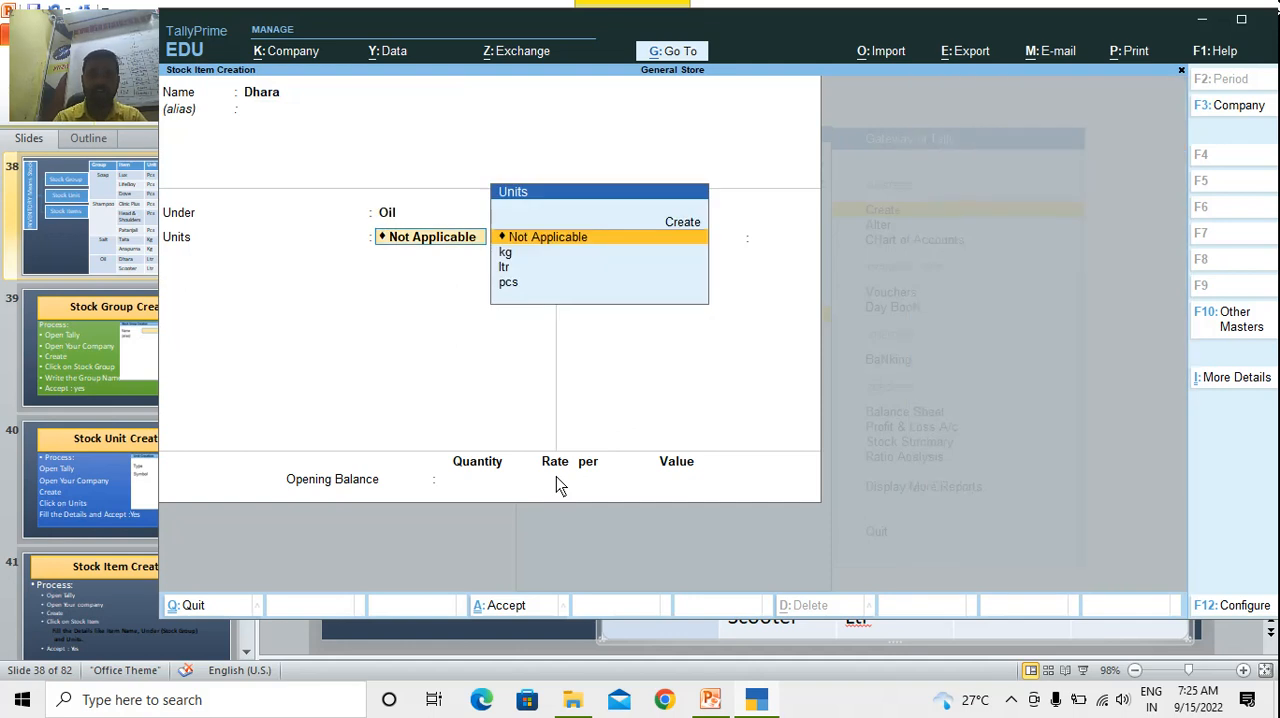
type("lt")
key("Return")
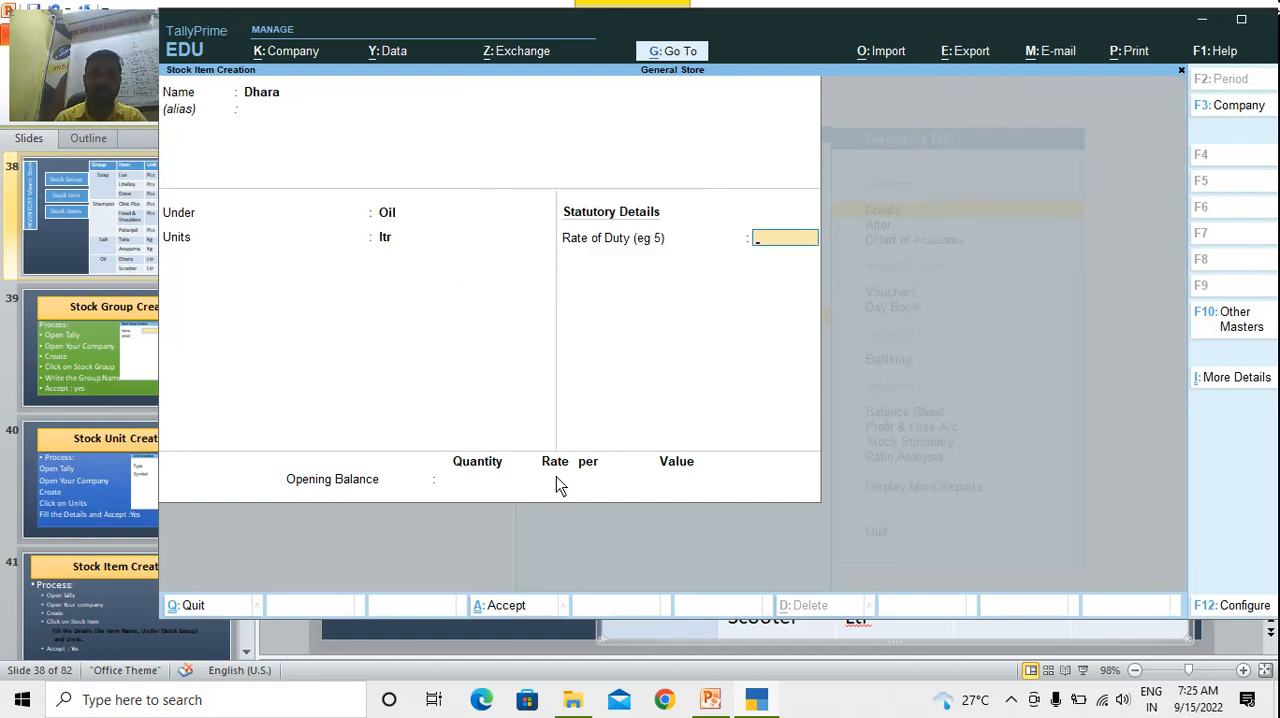
key("Return")
key("Return")
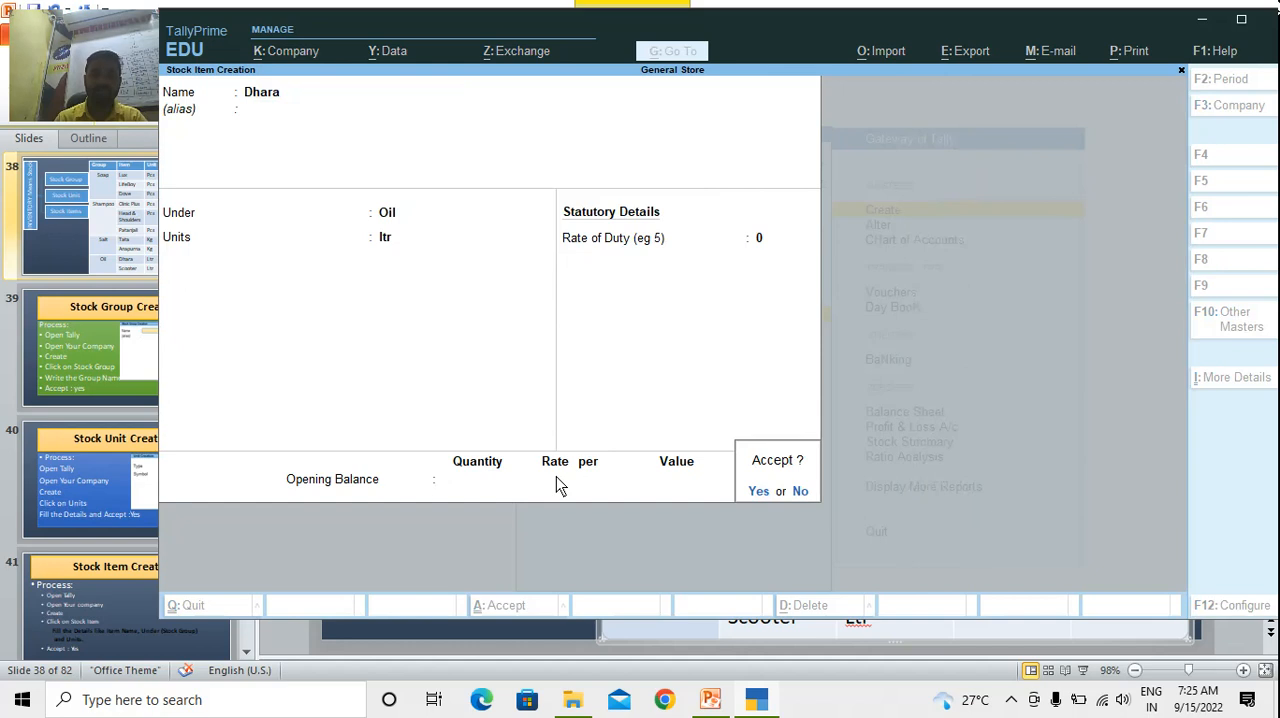
key("Return")
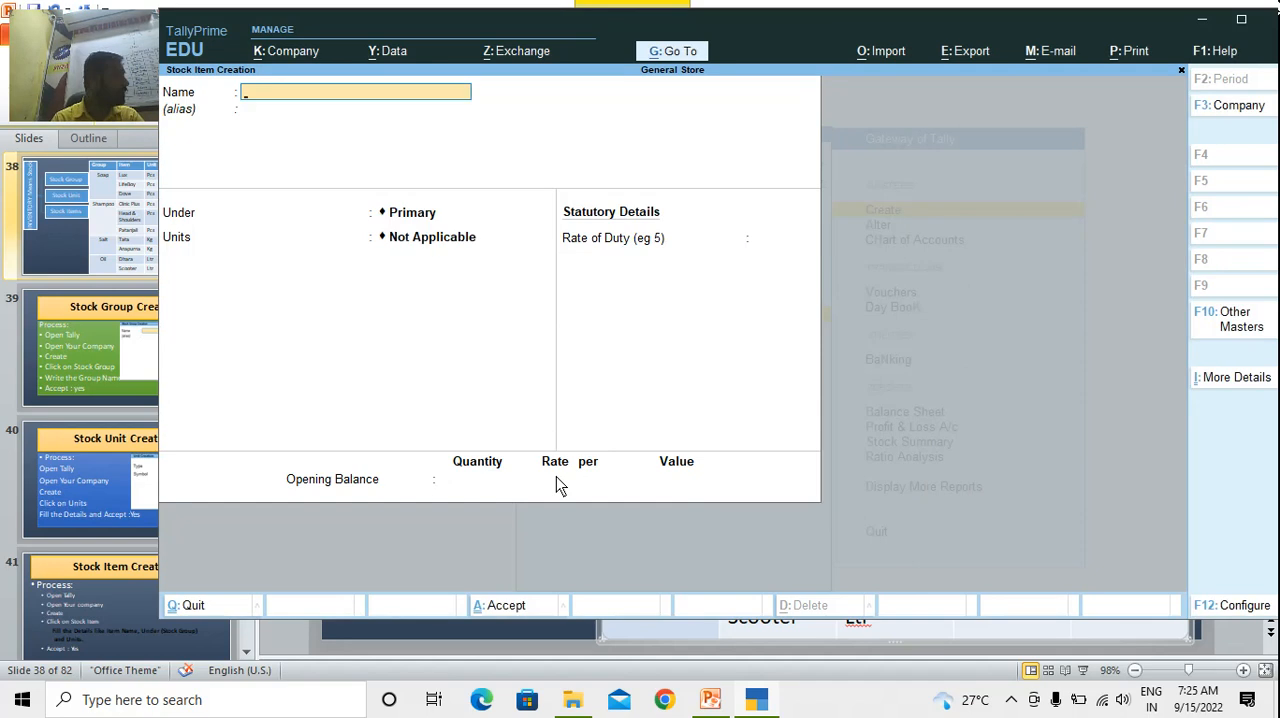
Create the stock item Scooter under Oil in ltr, with duty rate 0 and no opening balance, then leave stock item creation
type("Scooter")
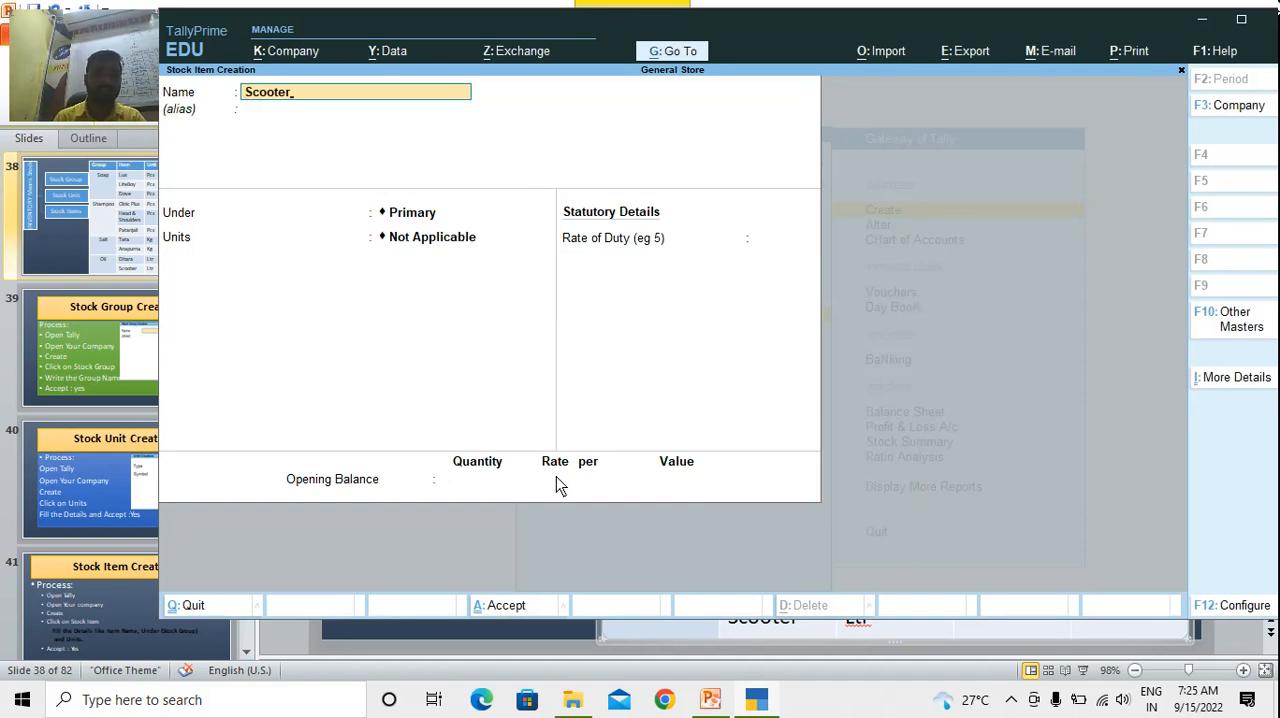
key("Return")
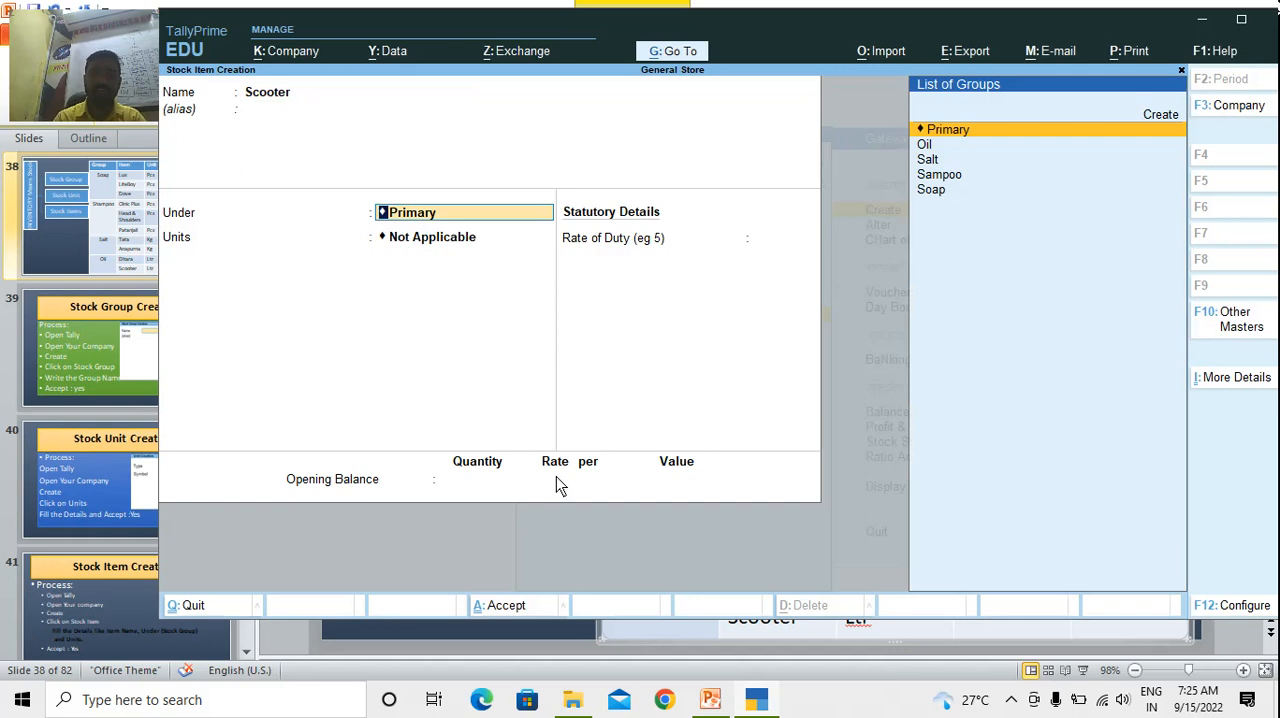
type("Oi")
key("Return")
key("Down")
key("Down")
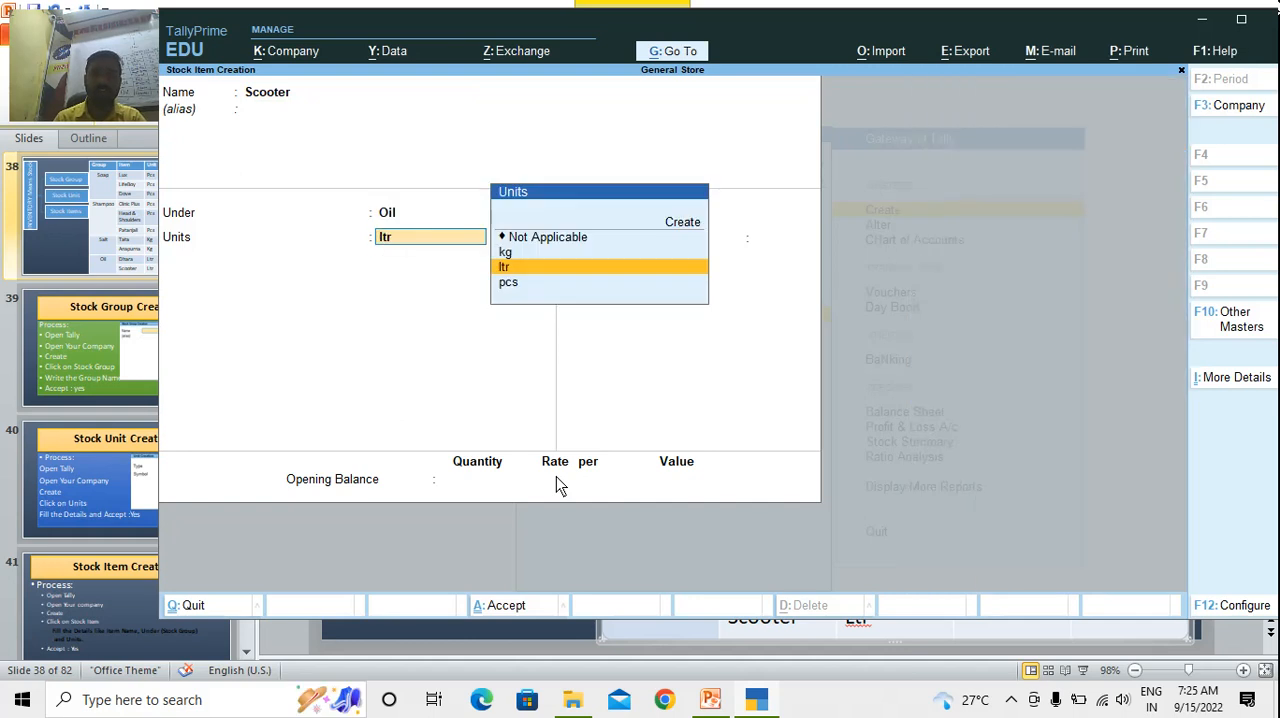
key("Return")
key("Return")
key("Return")
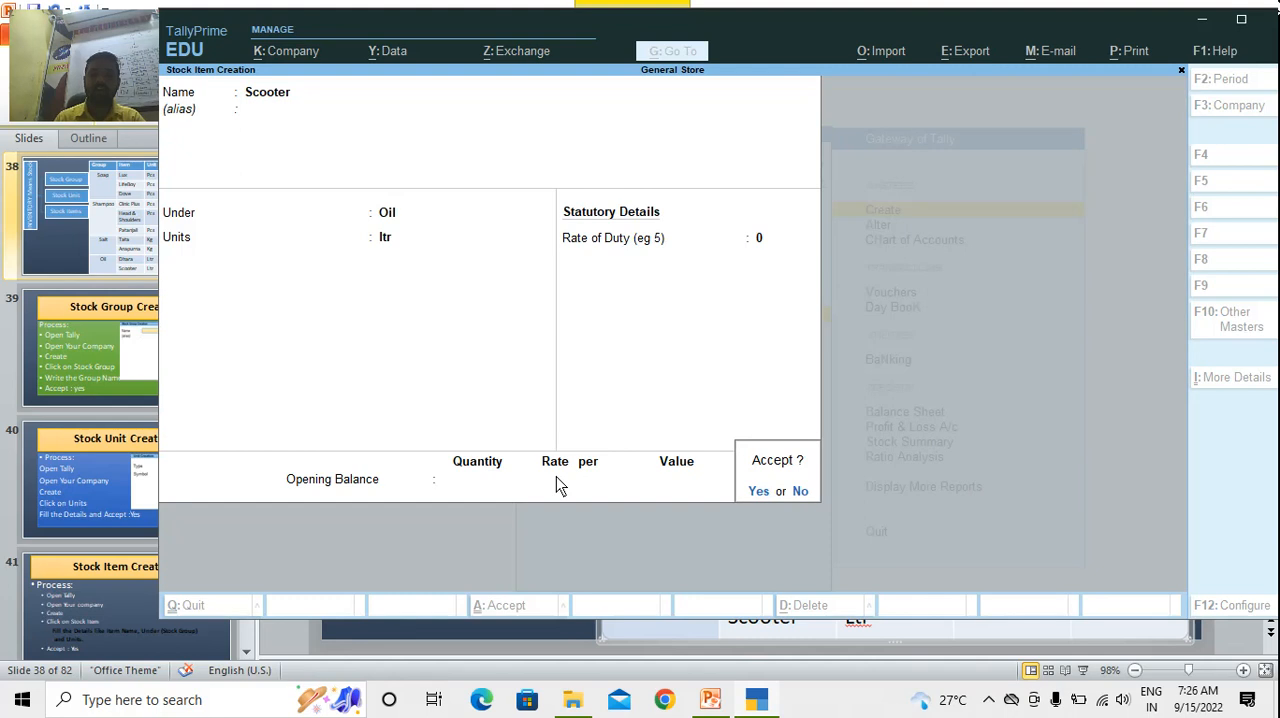
key("Return")
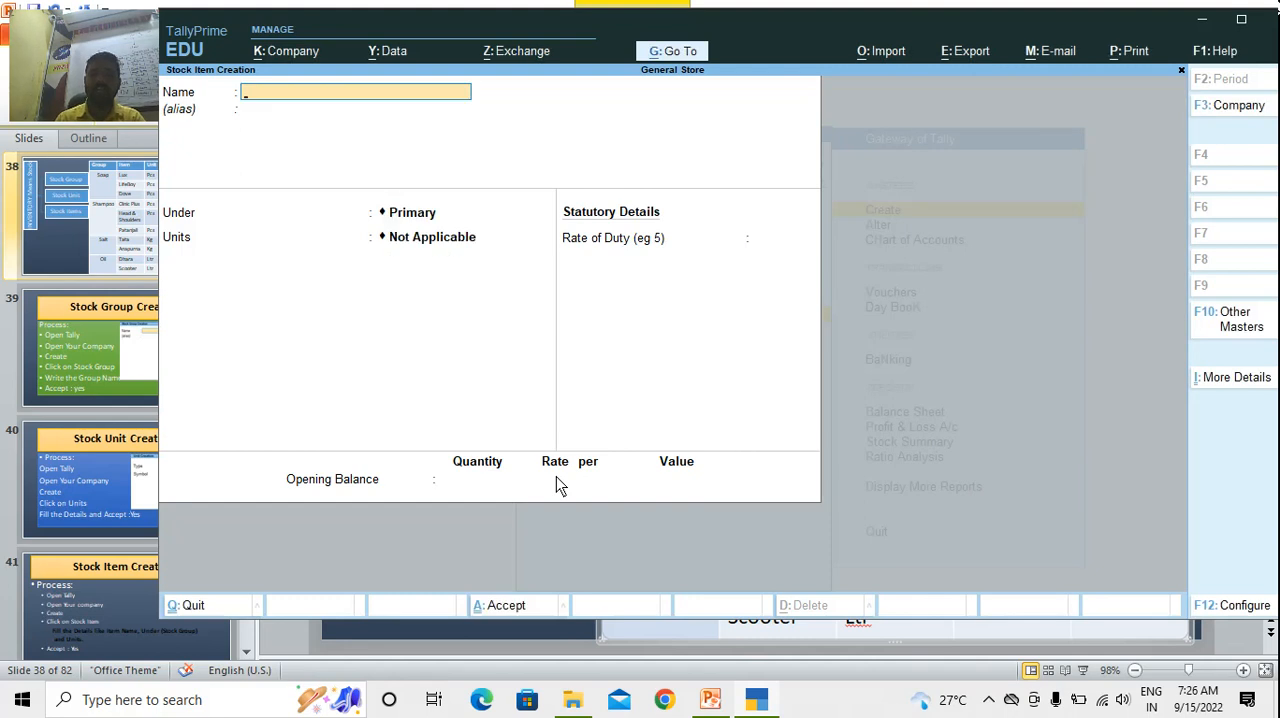
key("Escape")
key("Return")
key("Escape")
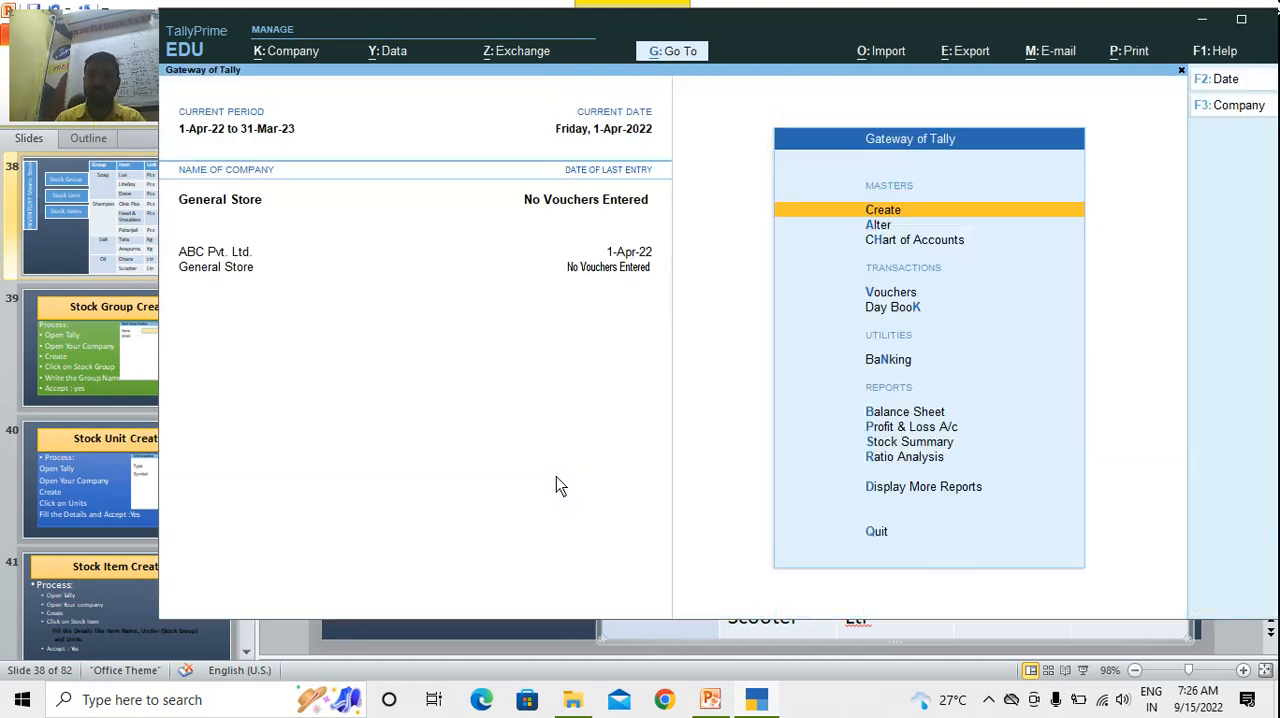
Review the chart of accounts' list of stock items, going through the items under each stock group
key("Down")
key("Down")
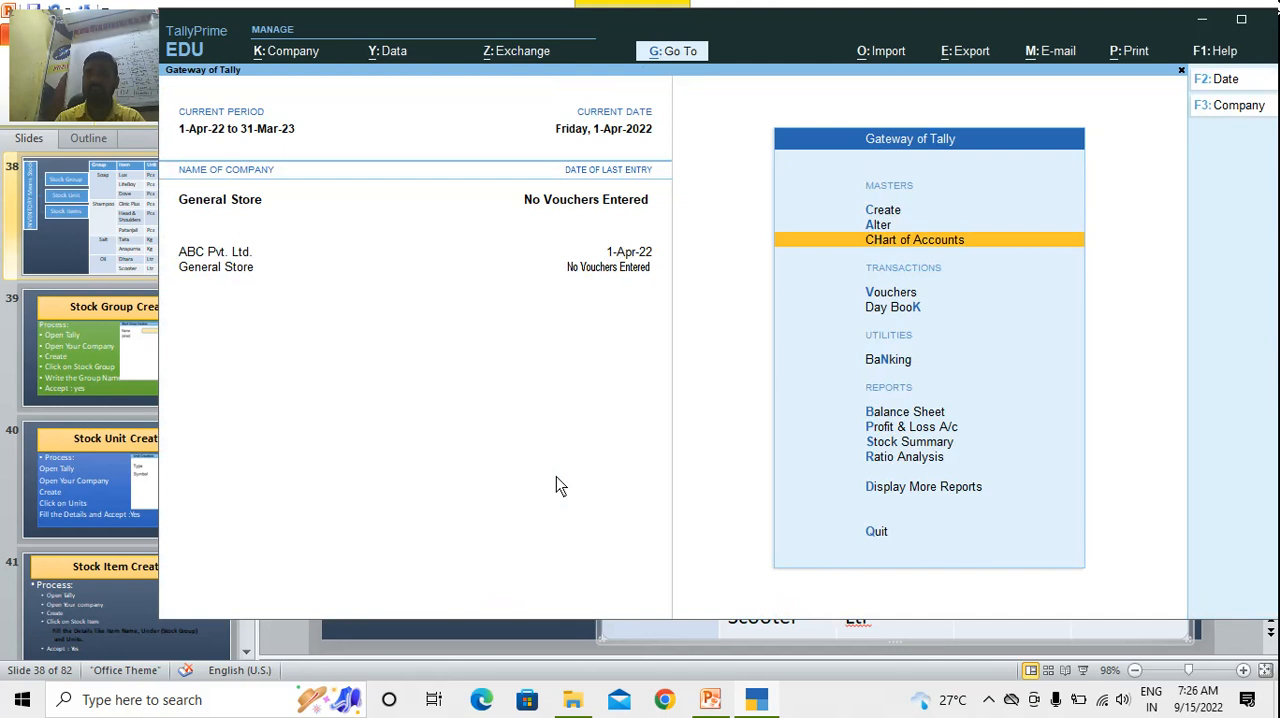
key("Return")
key("Down")
key("Down")
key("Down")
key("Down")
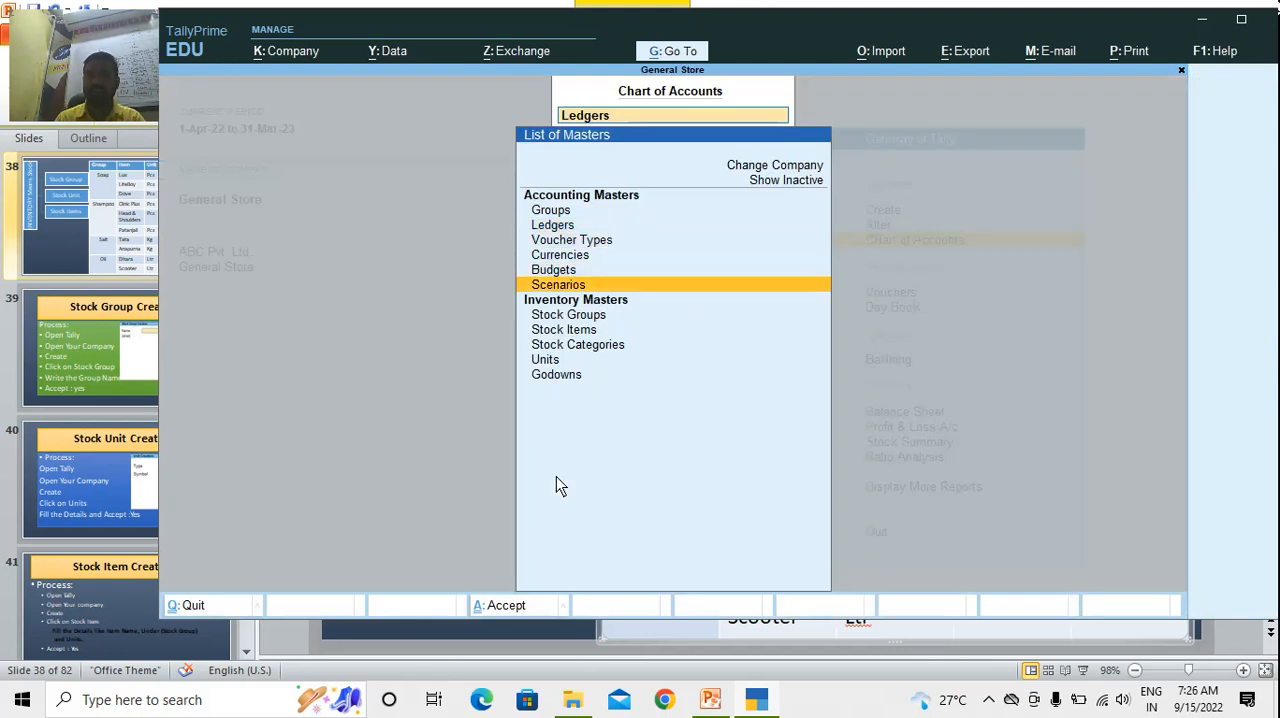
key("Down")
key("Down")
key("Down")
key("Up")
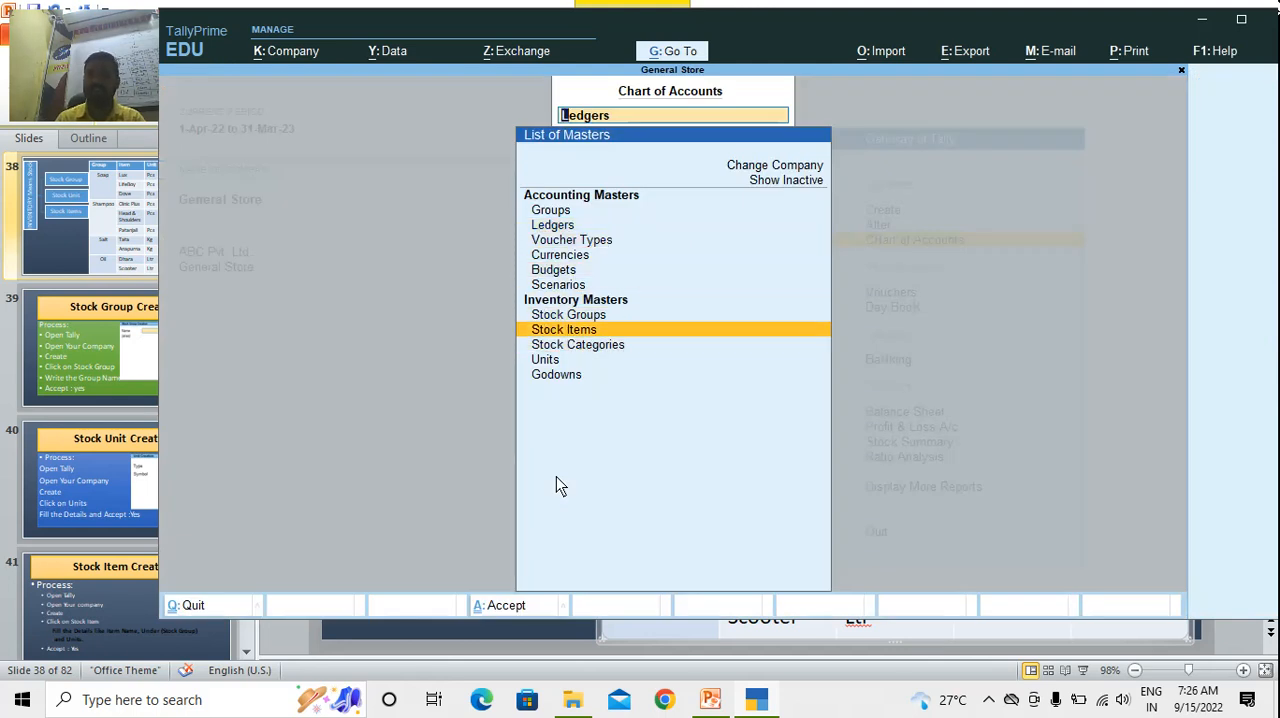
key("Return")
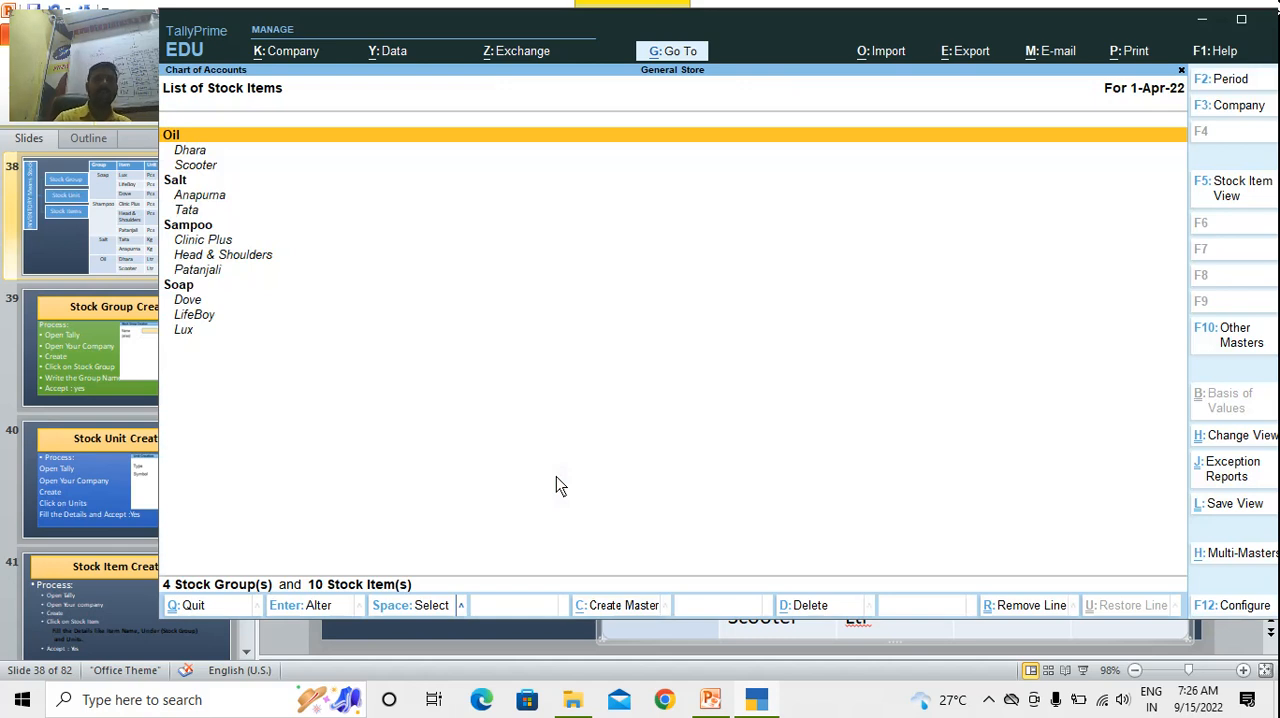
key("Down")
key("Down")
key("Down")
key("Down")
key("Down")
key("Down")
key("Down")
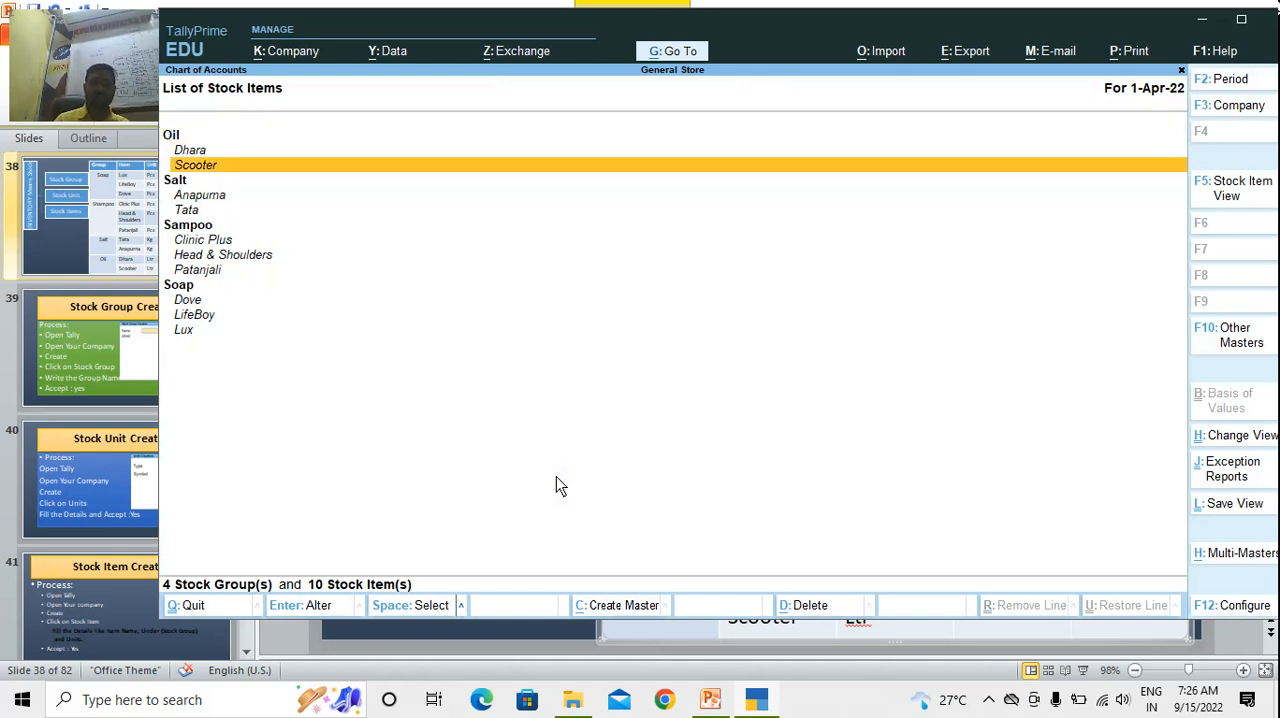
key("Down")
key("Down")
key("Down")
key("Down")
key("Down")
key("Down")
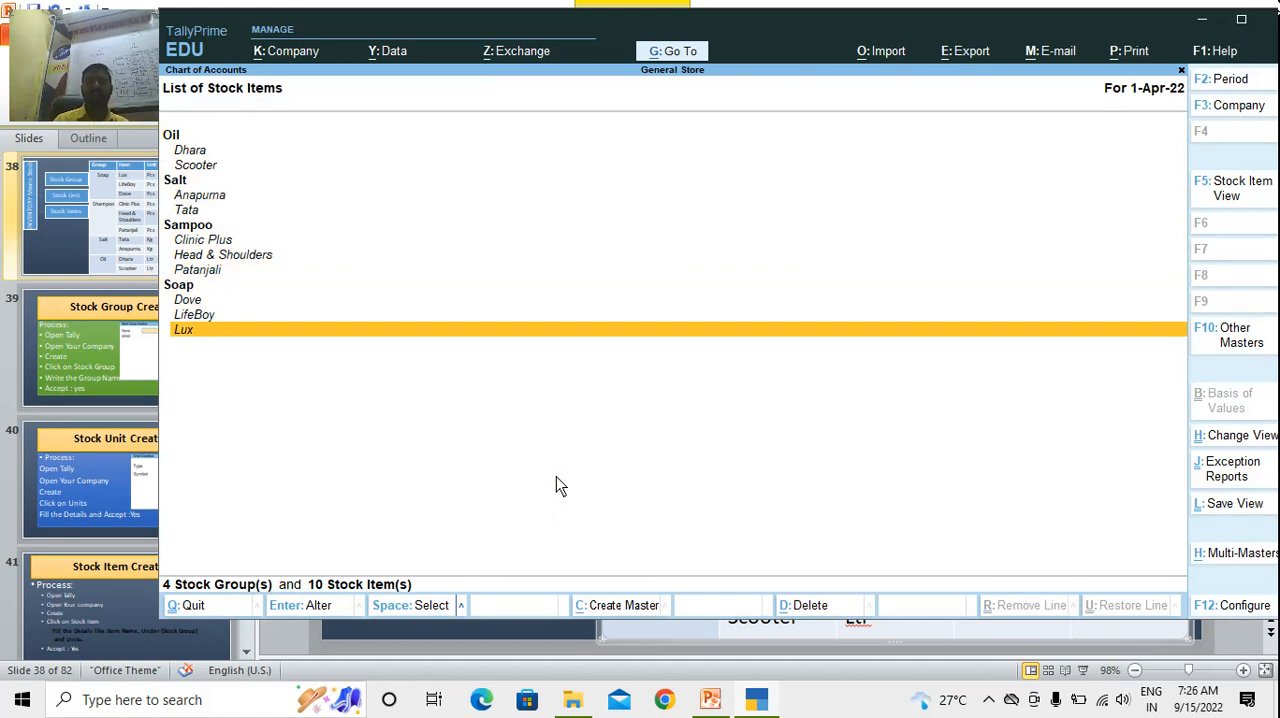
key("Escape")
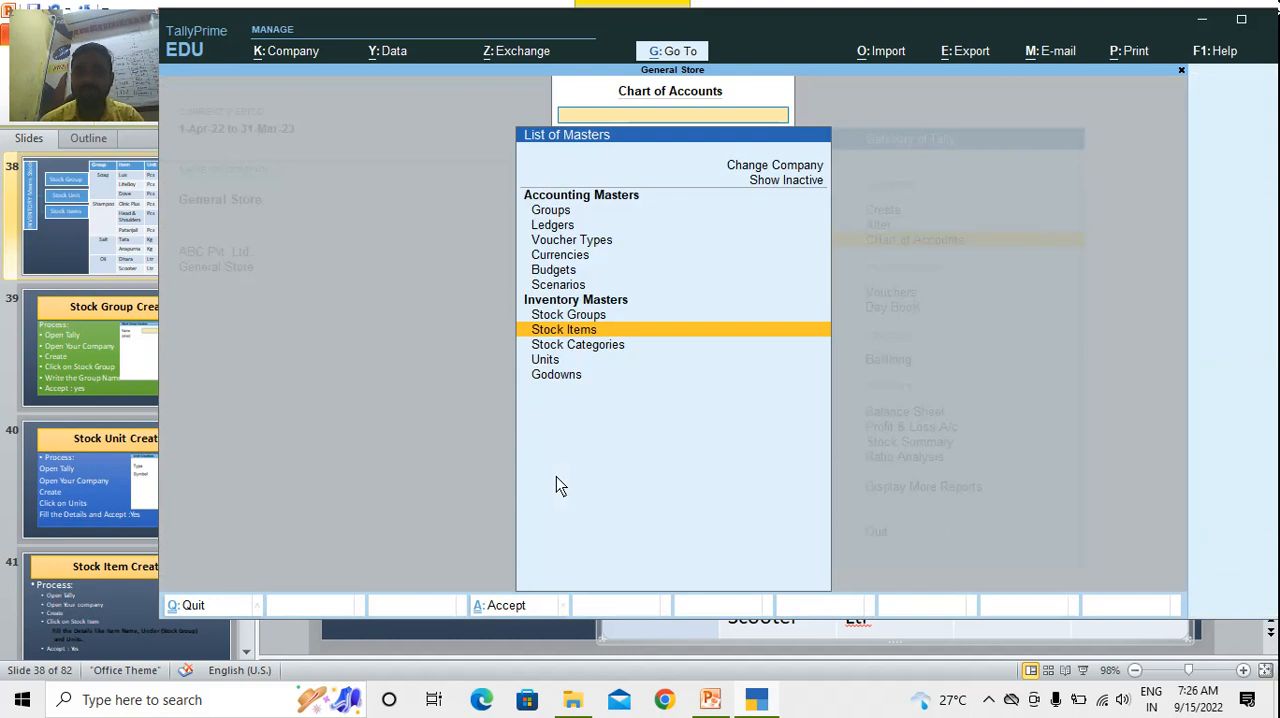
Review the chart of accounts' list of units and return to the Gateway of Tally
key("Down")
key("Down")
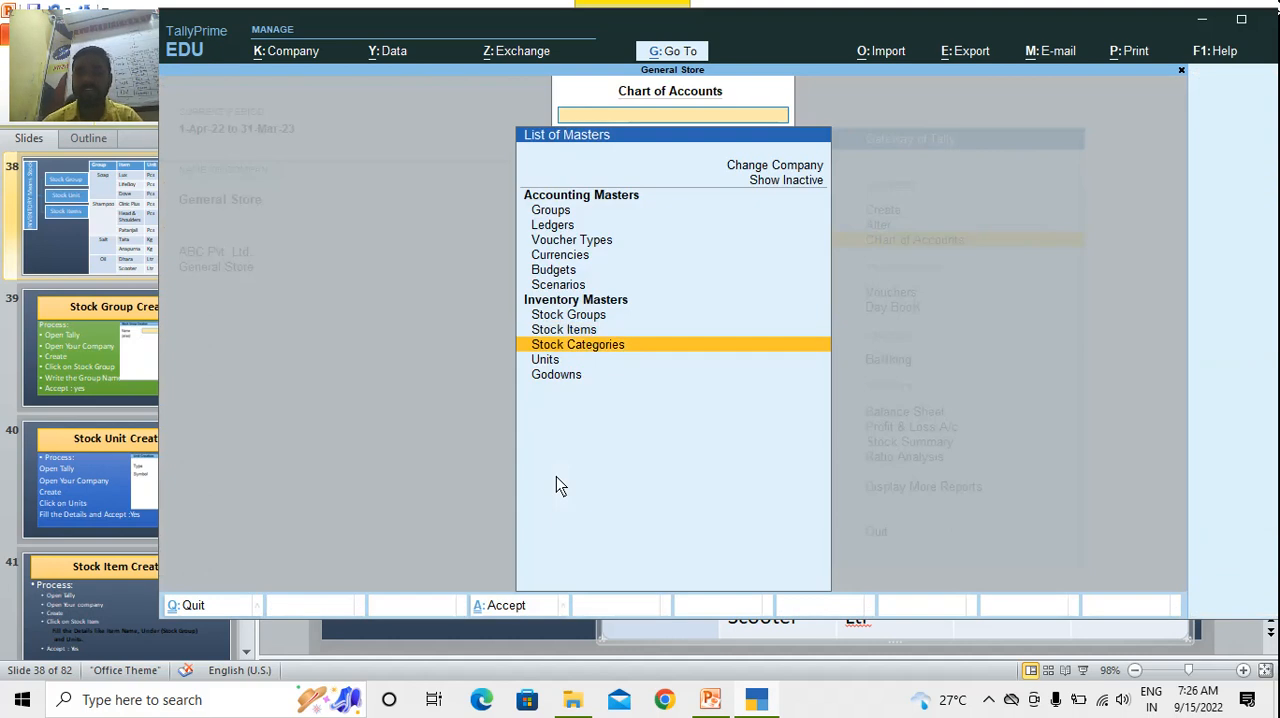
key("Return")
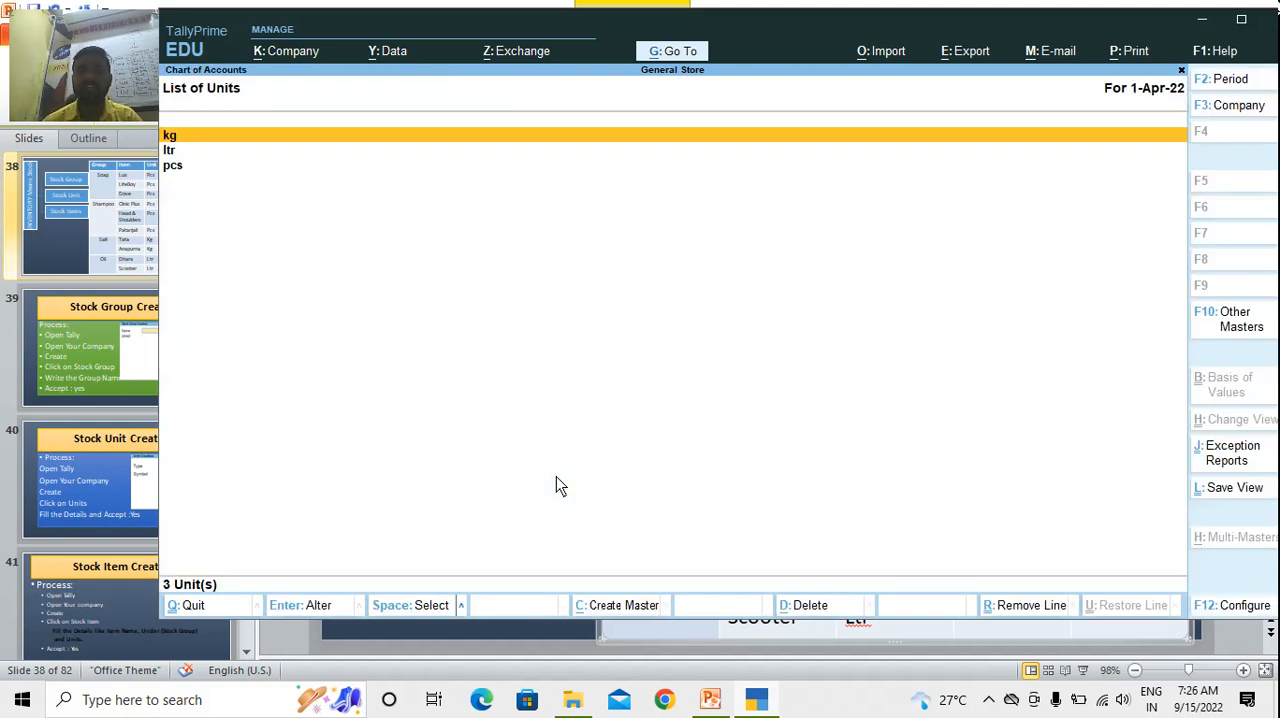
key("Escape")
key("Escape")
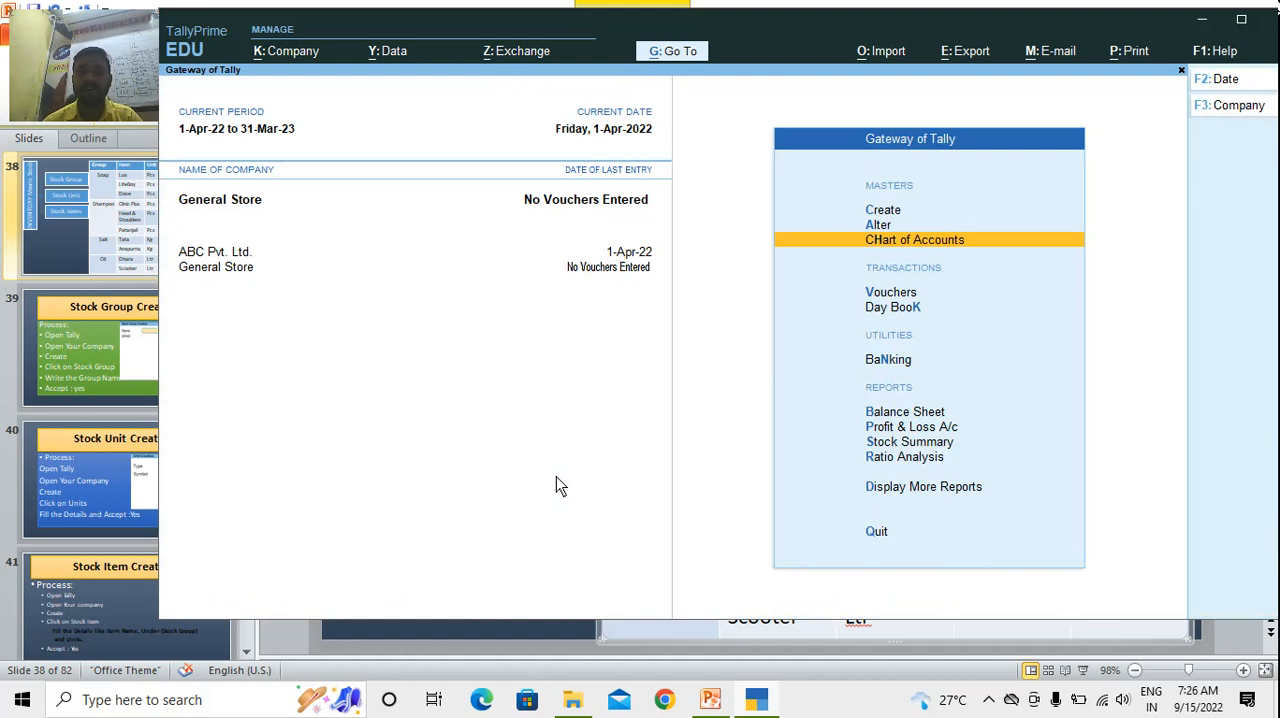
Create a simple unit with the symbol gm, no formal name and 0 decimal places, and accept it
key("Up")
key("Up")
key("Return")
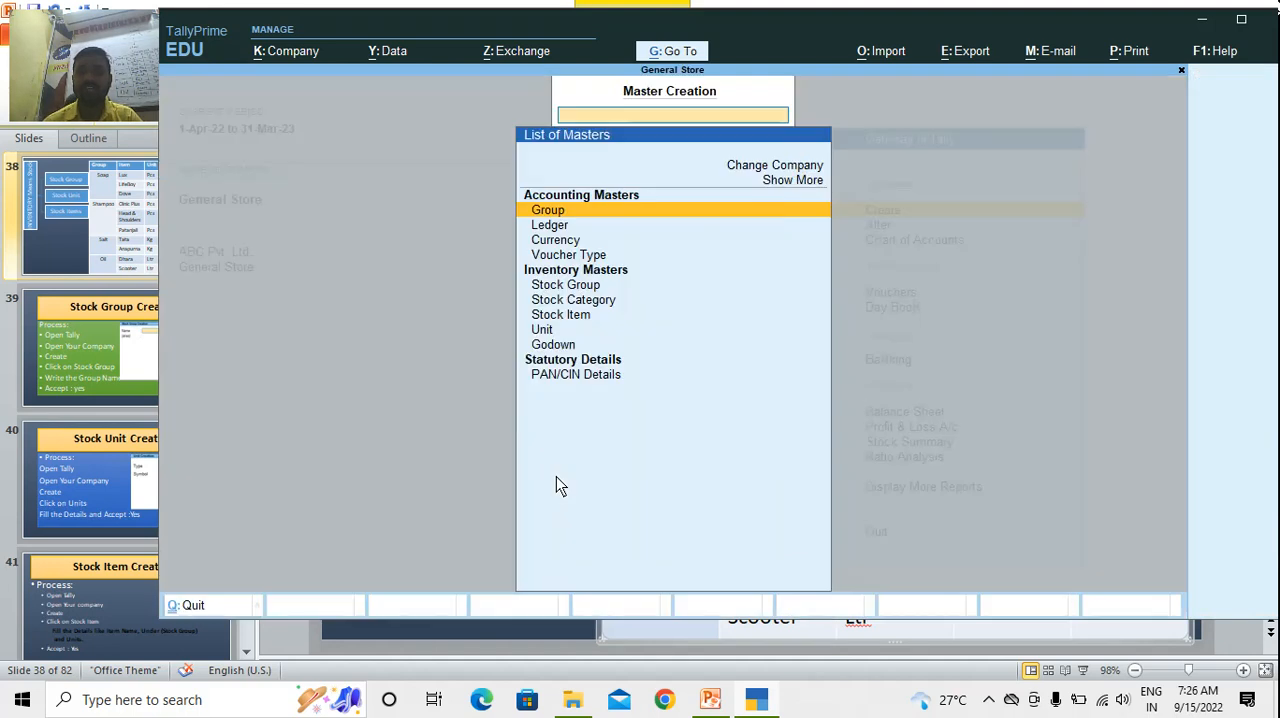
key("Down")
key("Down")
key("Down")
key("Down")
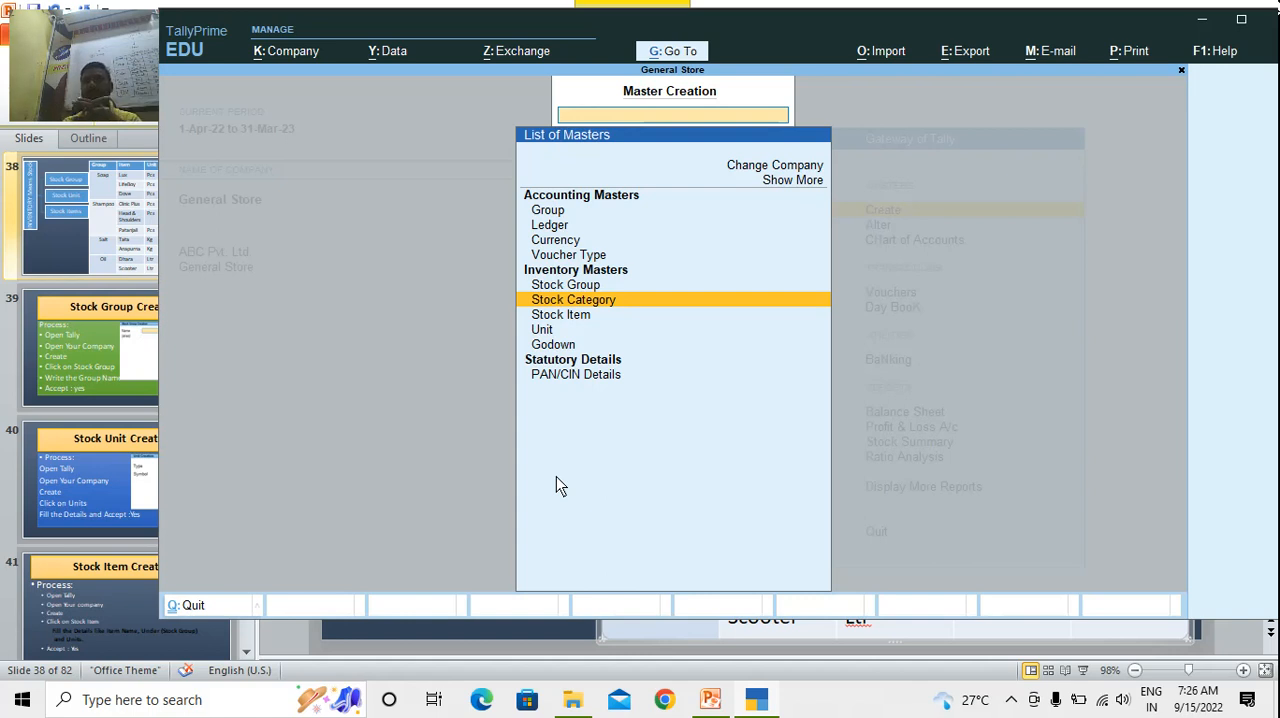
key("Down")
key("Down")
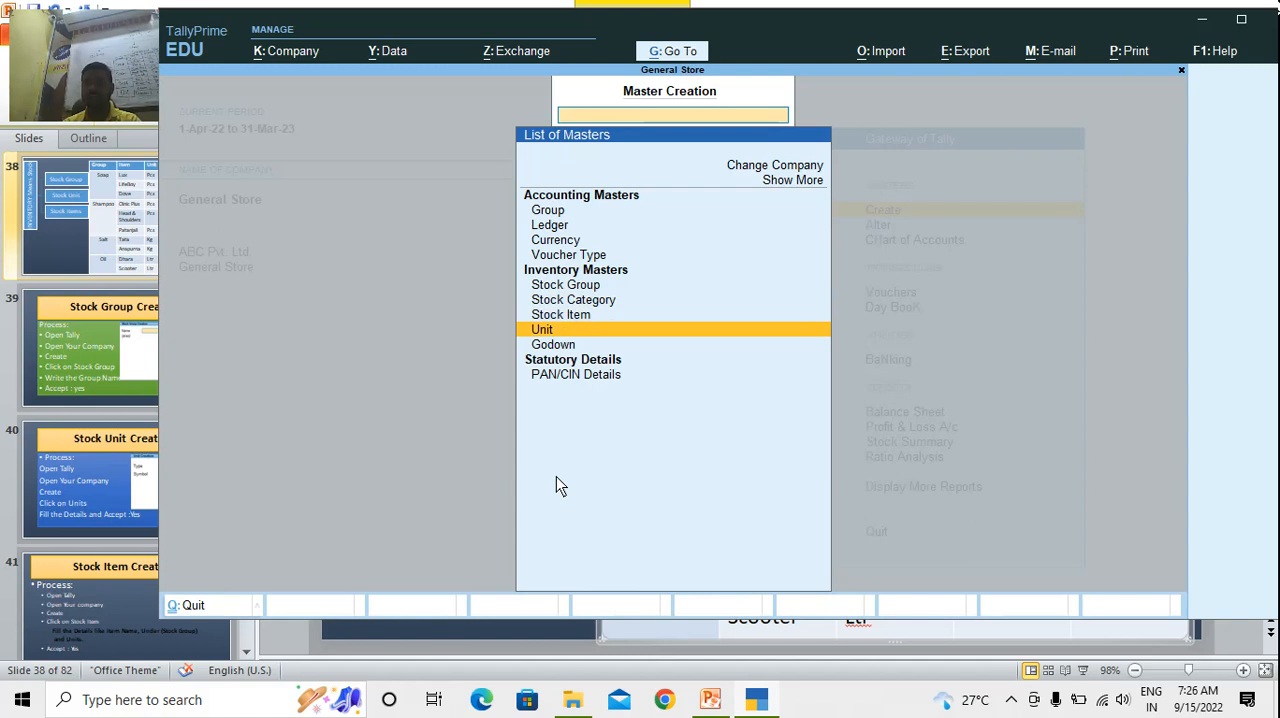
key("Return")
type("gm")
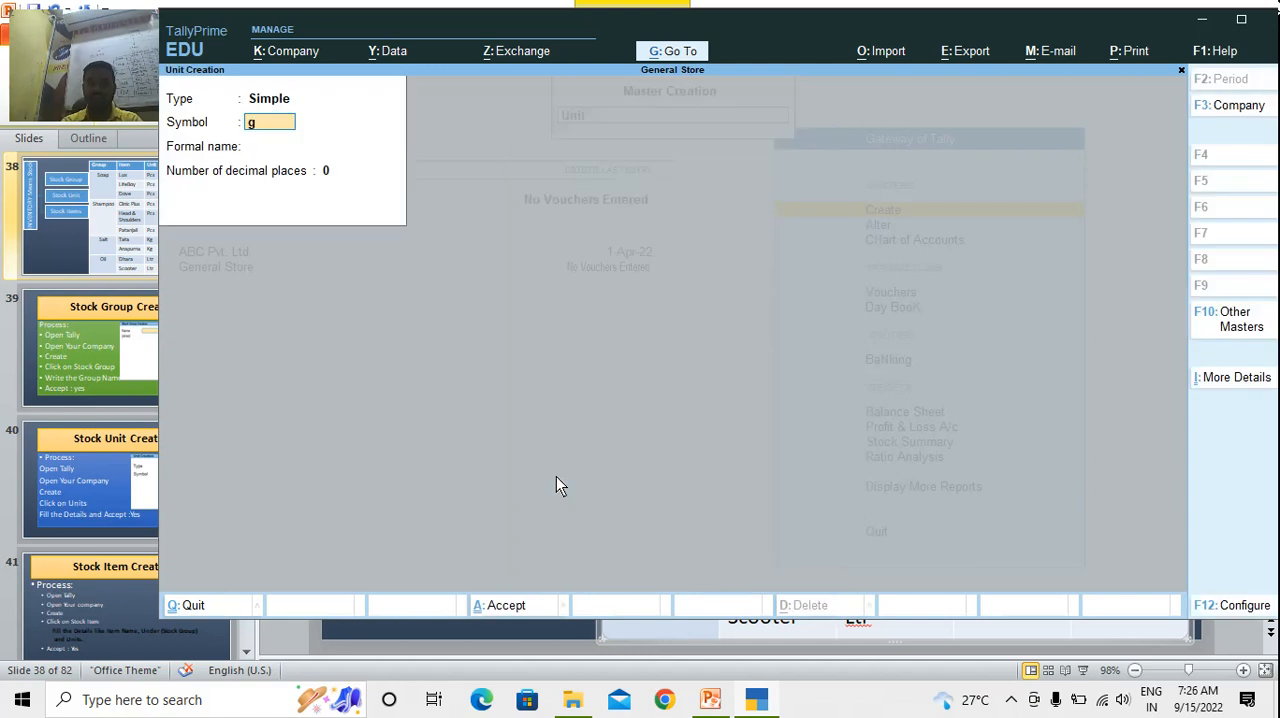
key("Return")
key("Return")
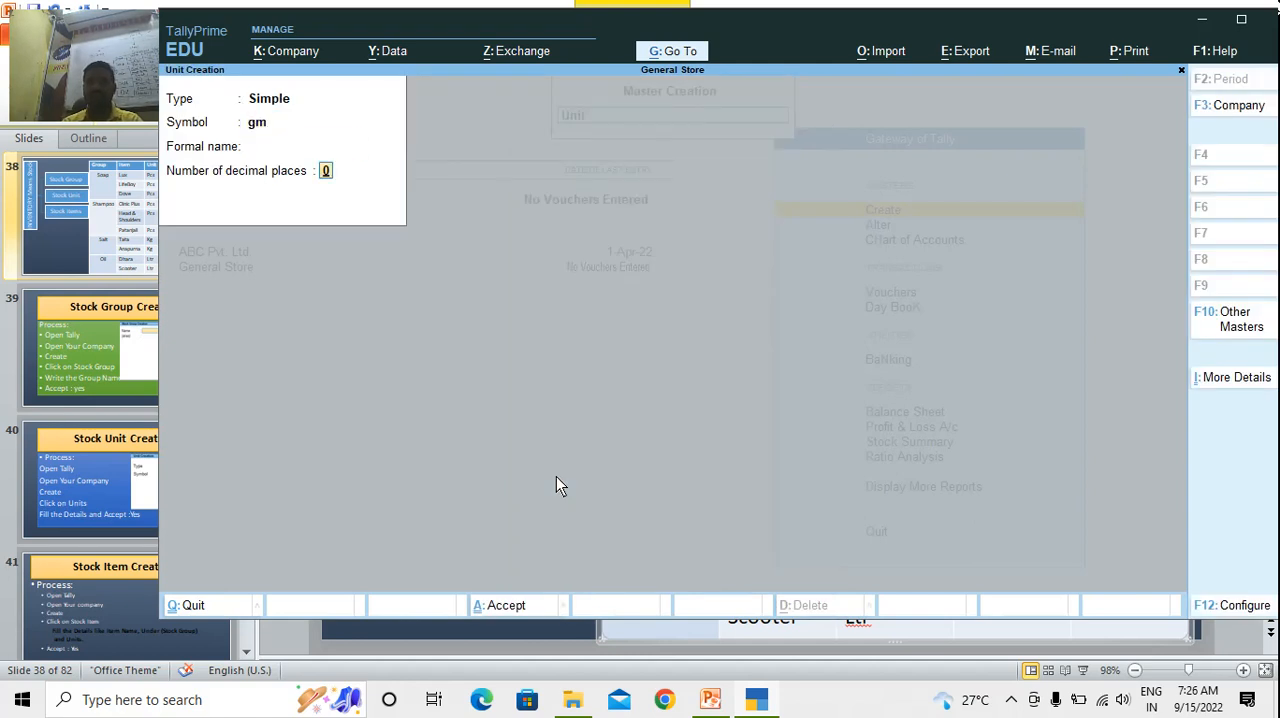
key("Return")
key("Return")
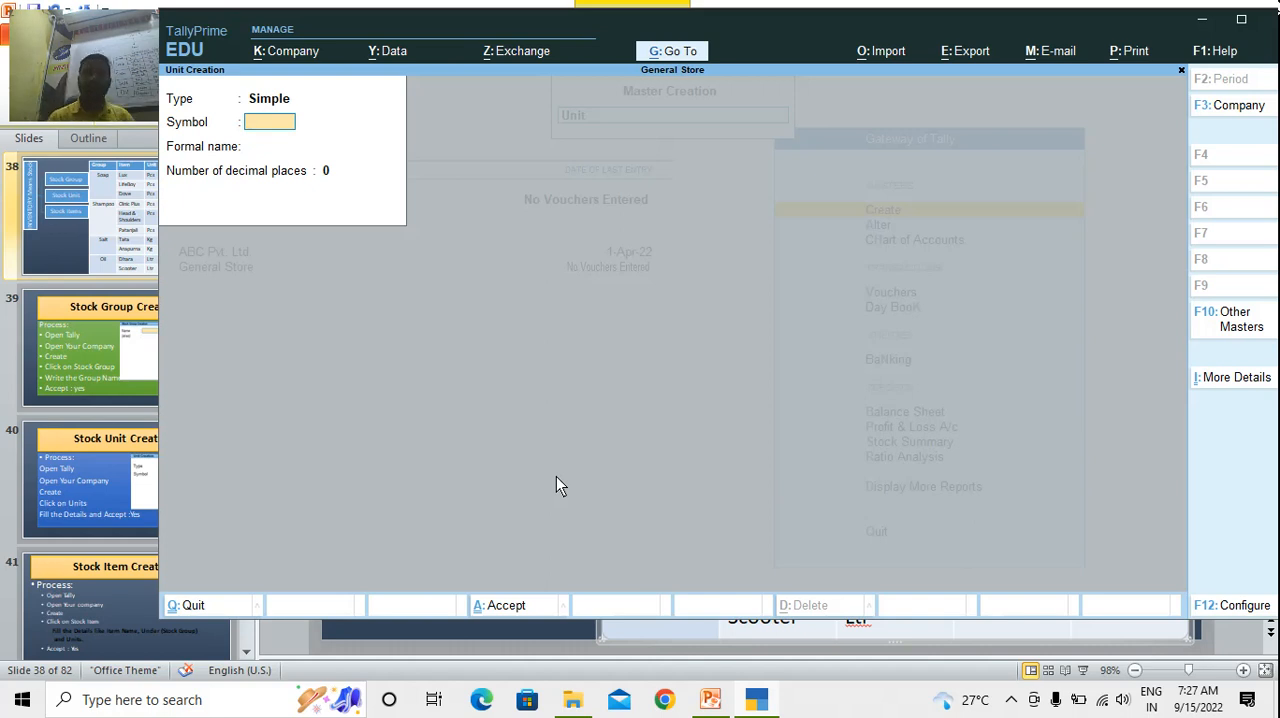
Create a compound unit of kg equal to 1000 gm, accept it and leave unit creation
key("BackSpace")
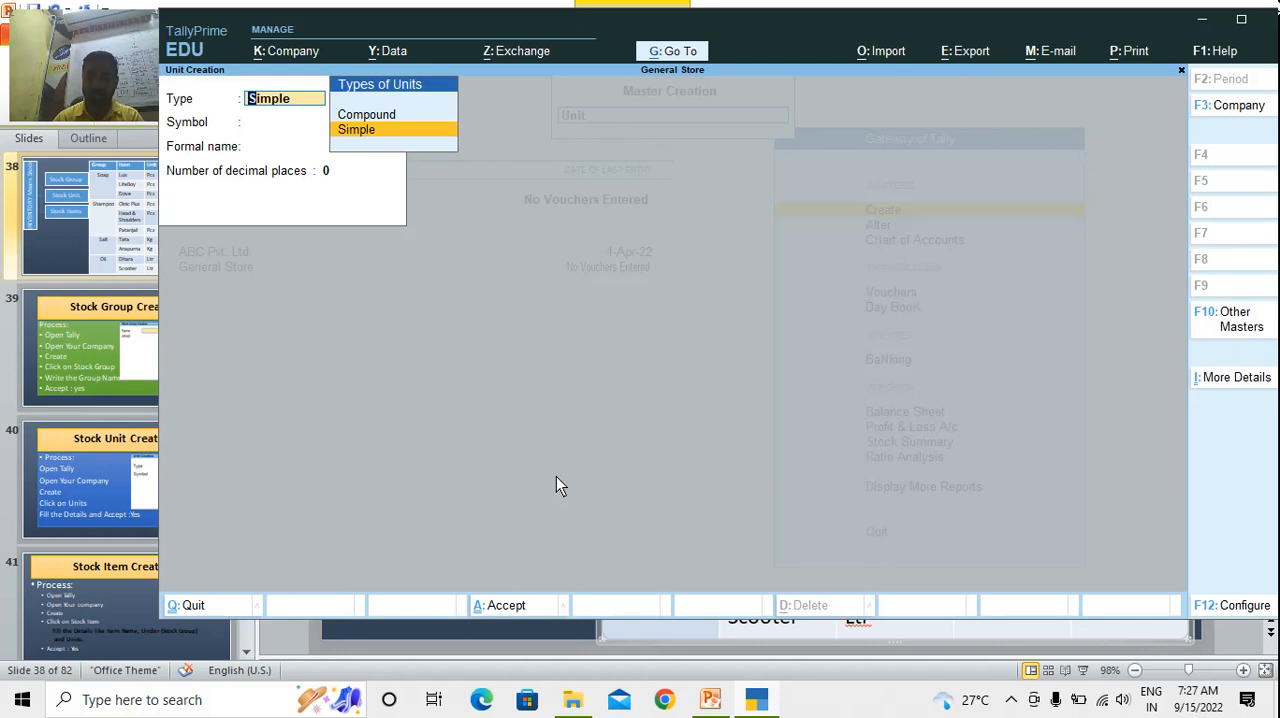
key("Up")
key("Return")
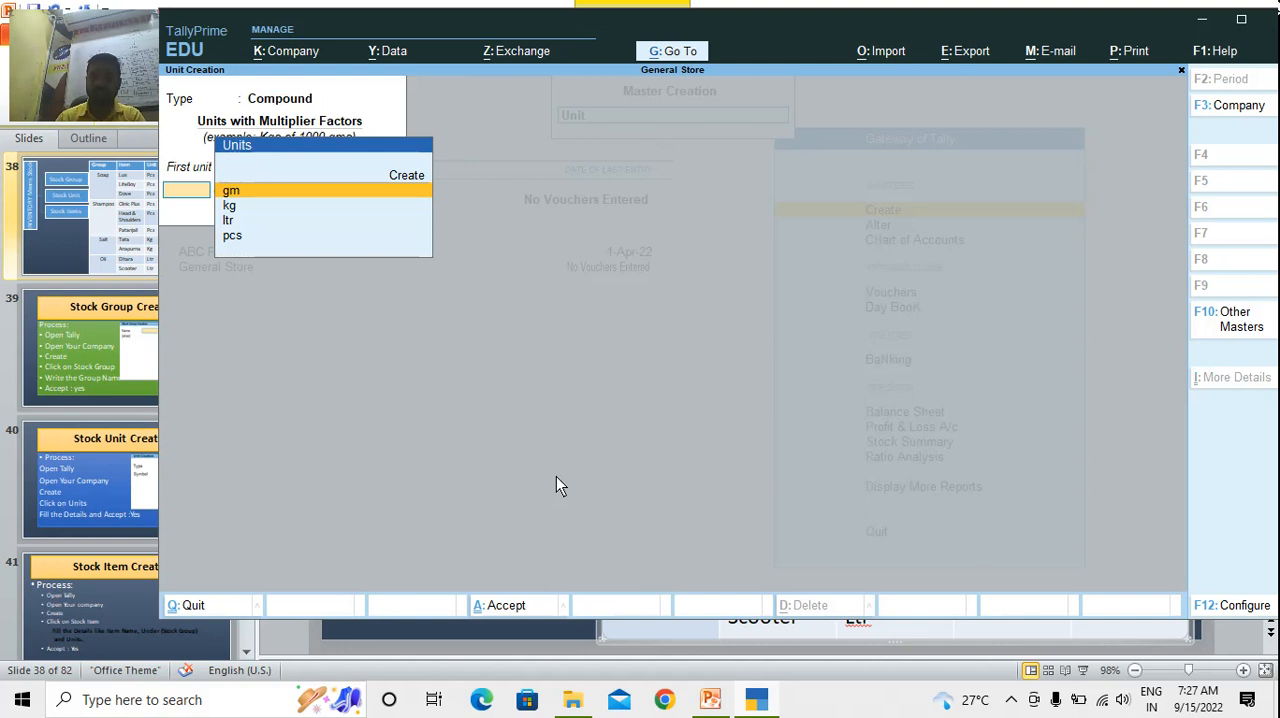
key("Down")
key("Return")
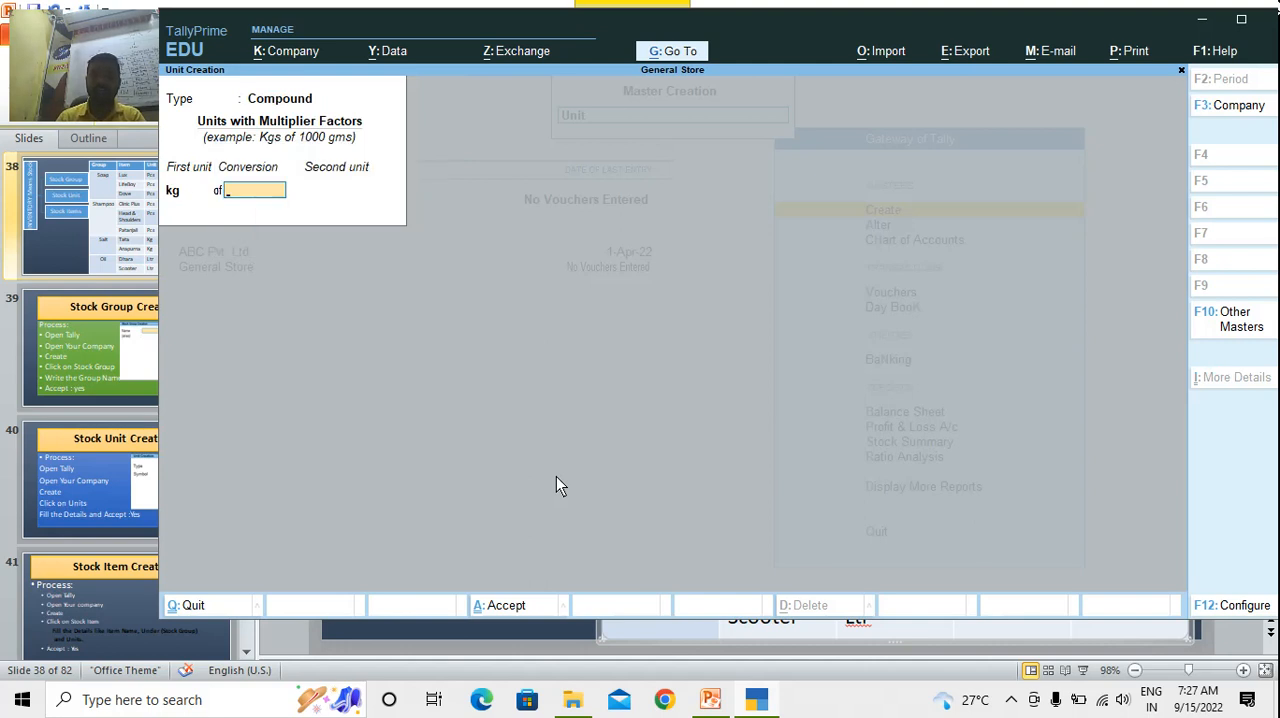
type("1000")
key("Return")
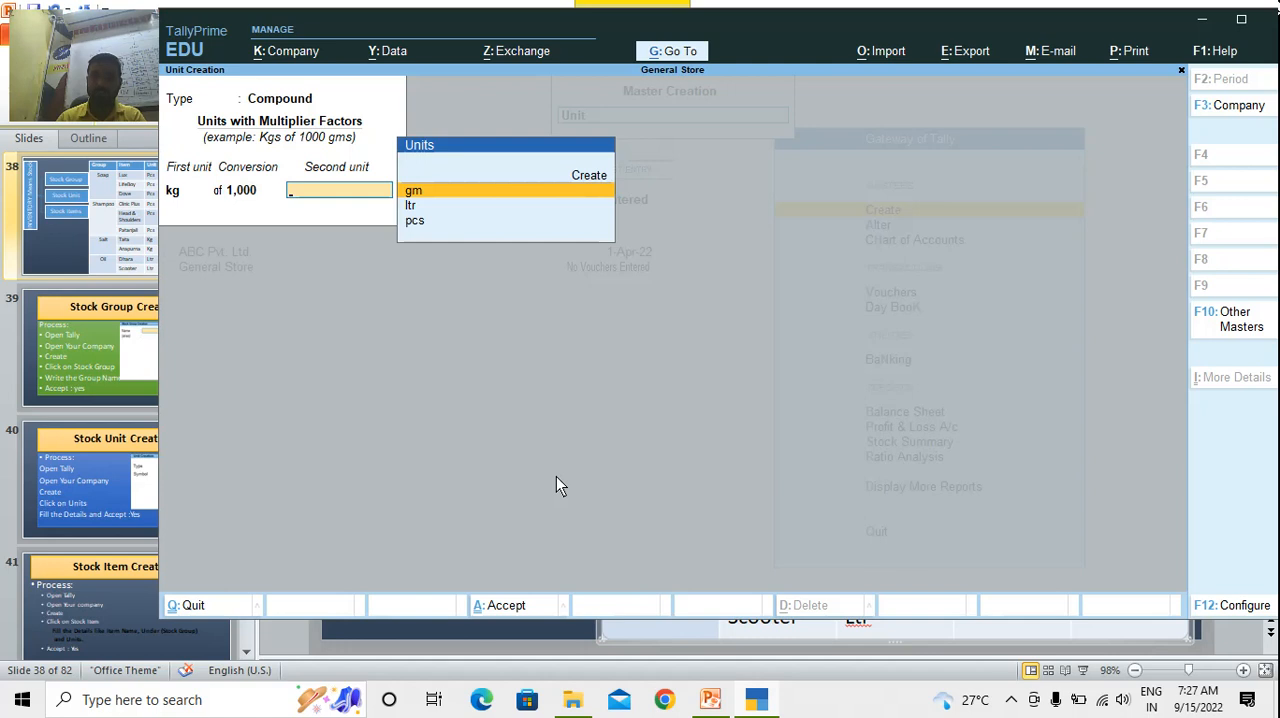
key("Return")
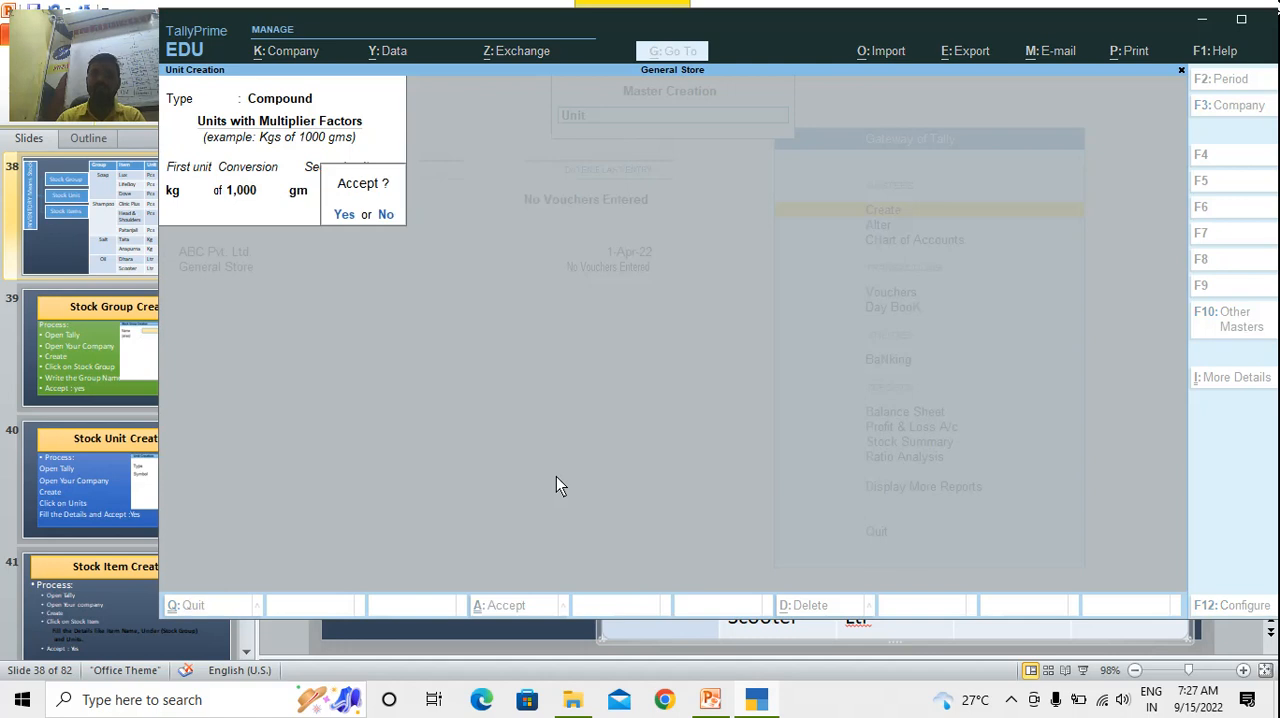
key("Return")
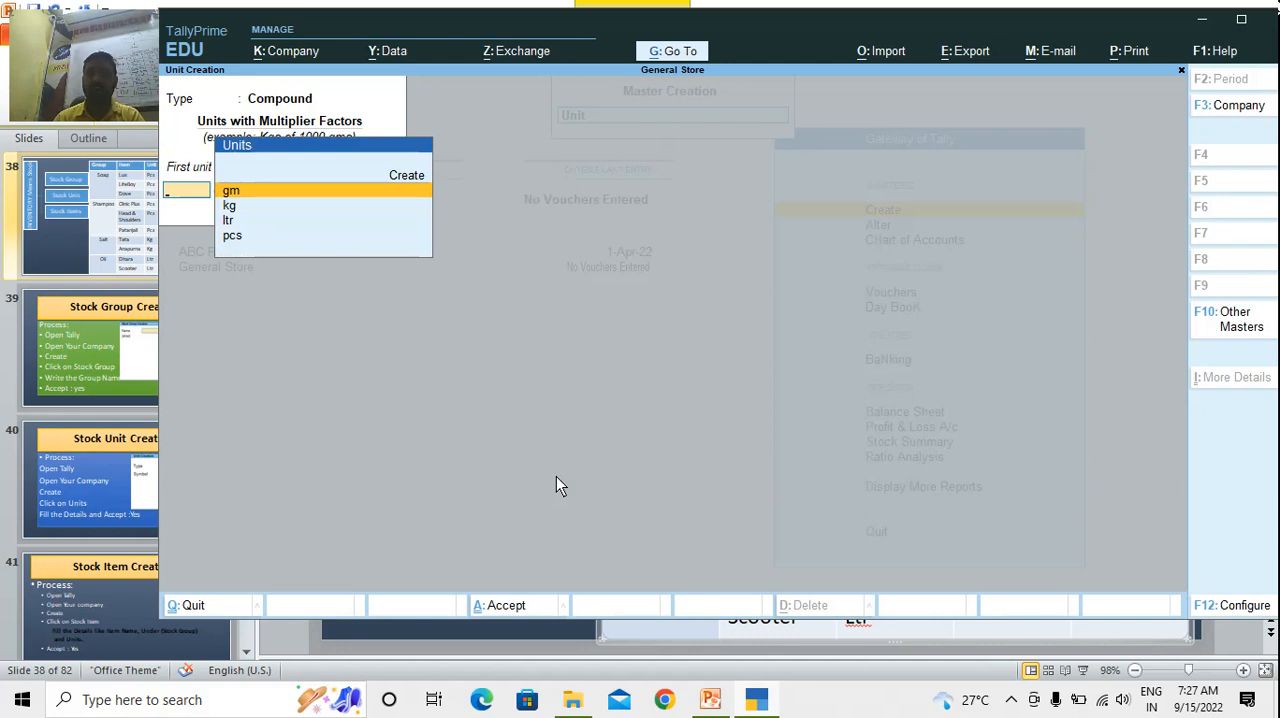
key("Escape")
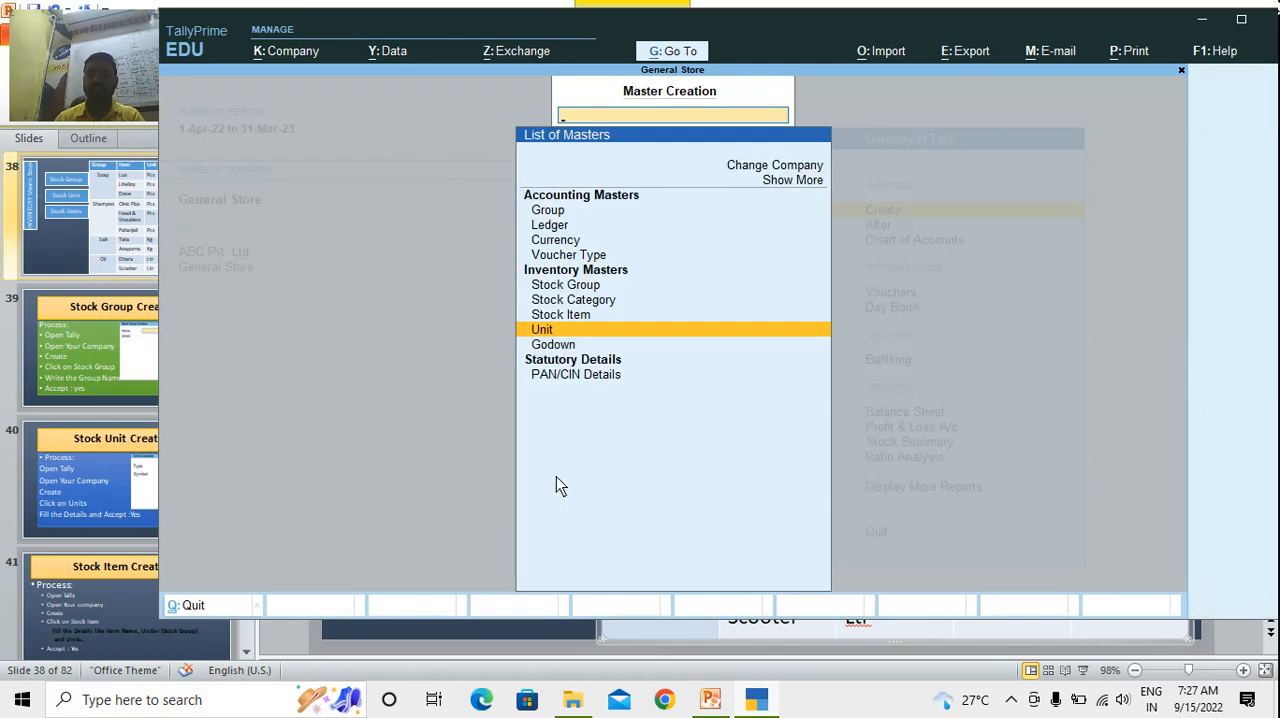
Create a stock group named Sugar under Primary without adding item quantities, accept it and leave stock group creation
key("Up")
key("Up")
key("Up")
key("Return")
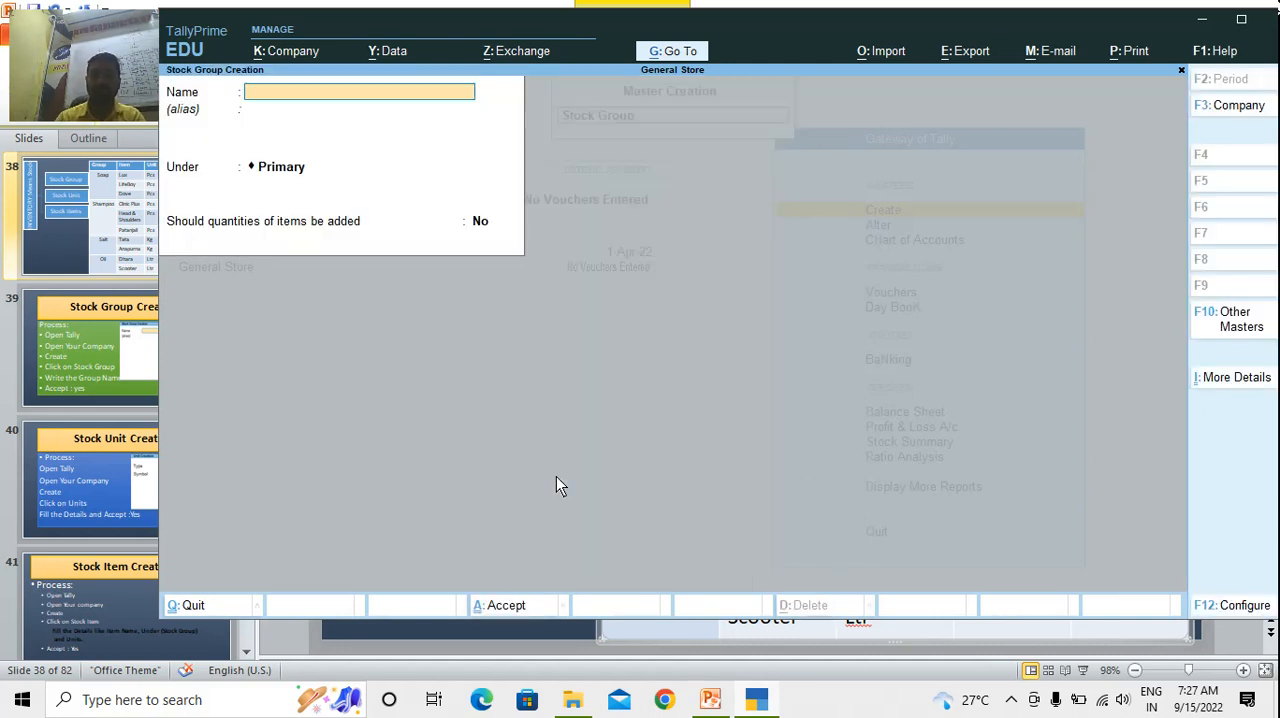
type("Sugar")
key("Return")
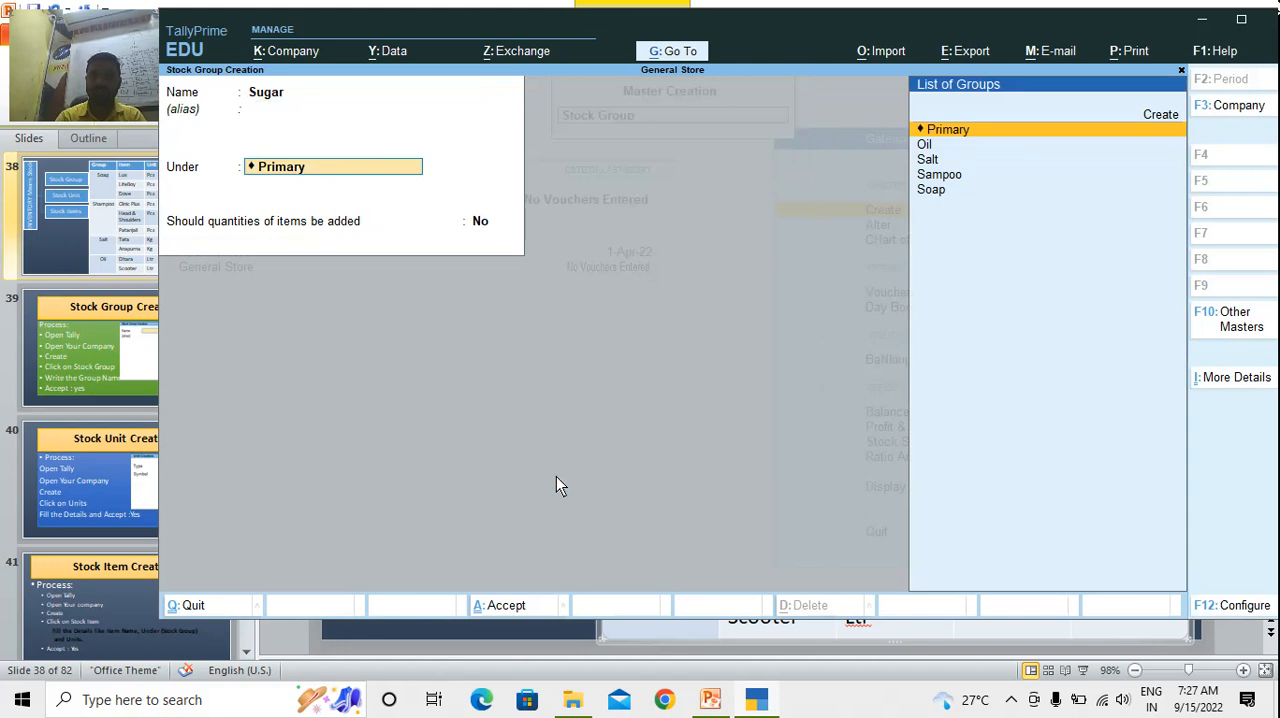
key("Return")
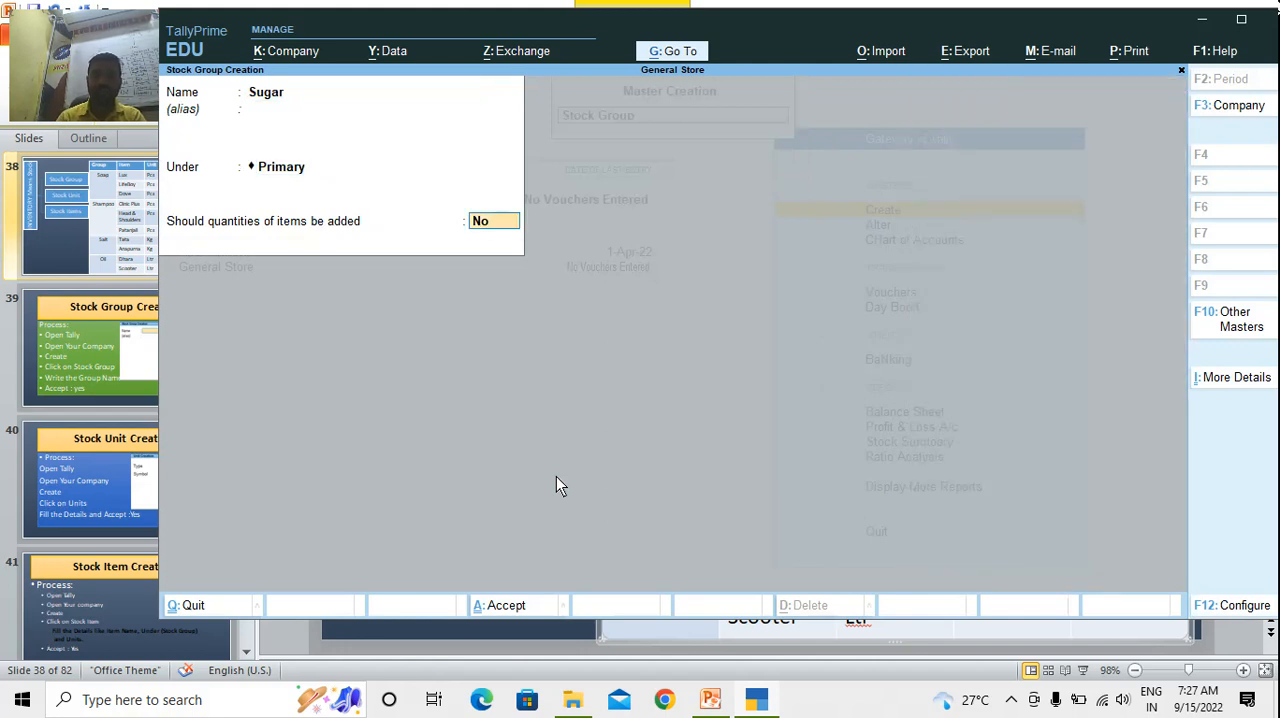
key("Return")
key("Return")
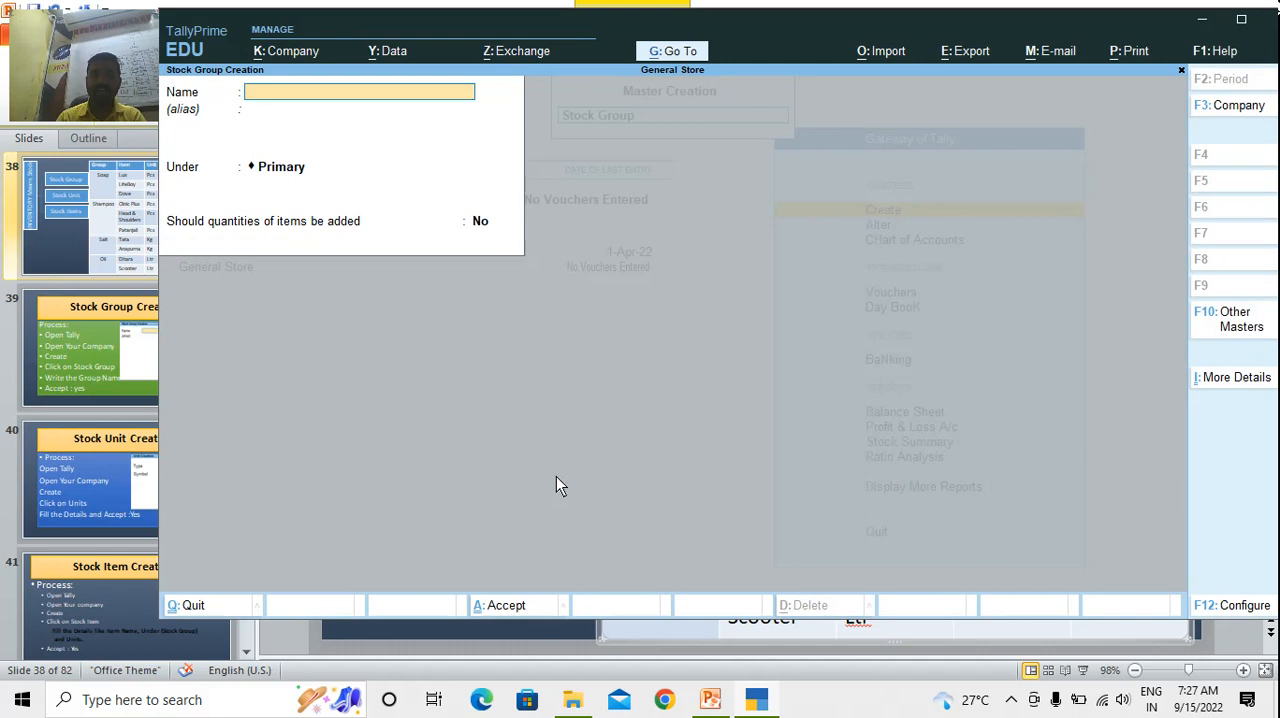
key("Escape")
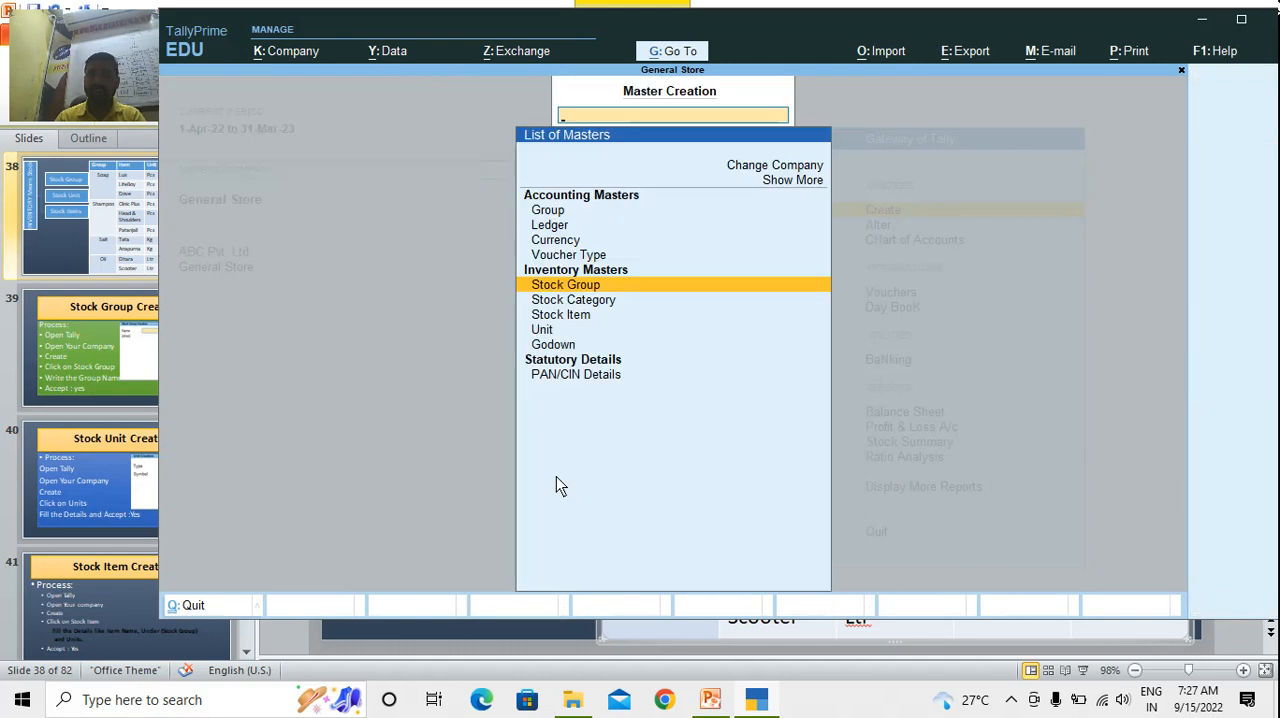
Start a new stock item named Sugar and place it under the Sugar stock group
key("Down")
key("Down")
key("Return")
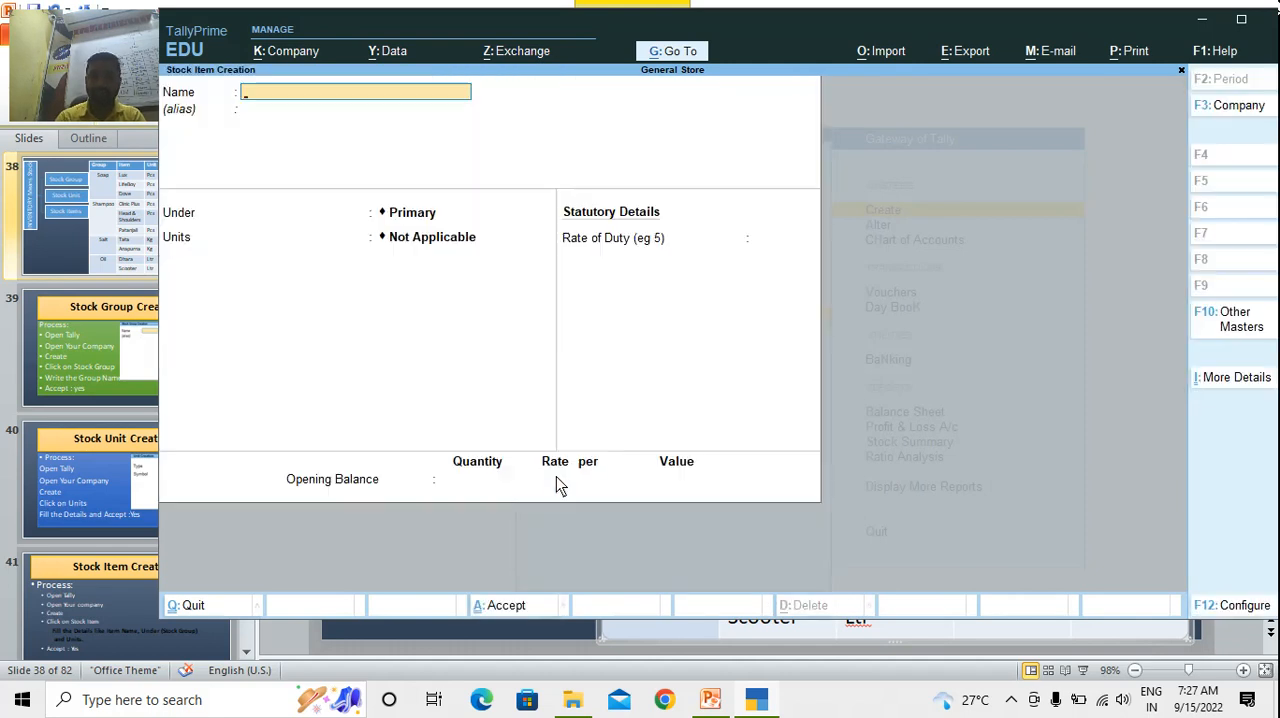
type("Sugar")
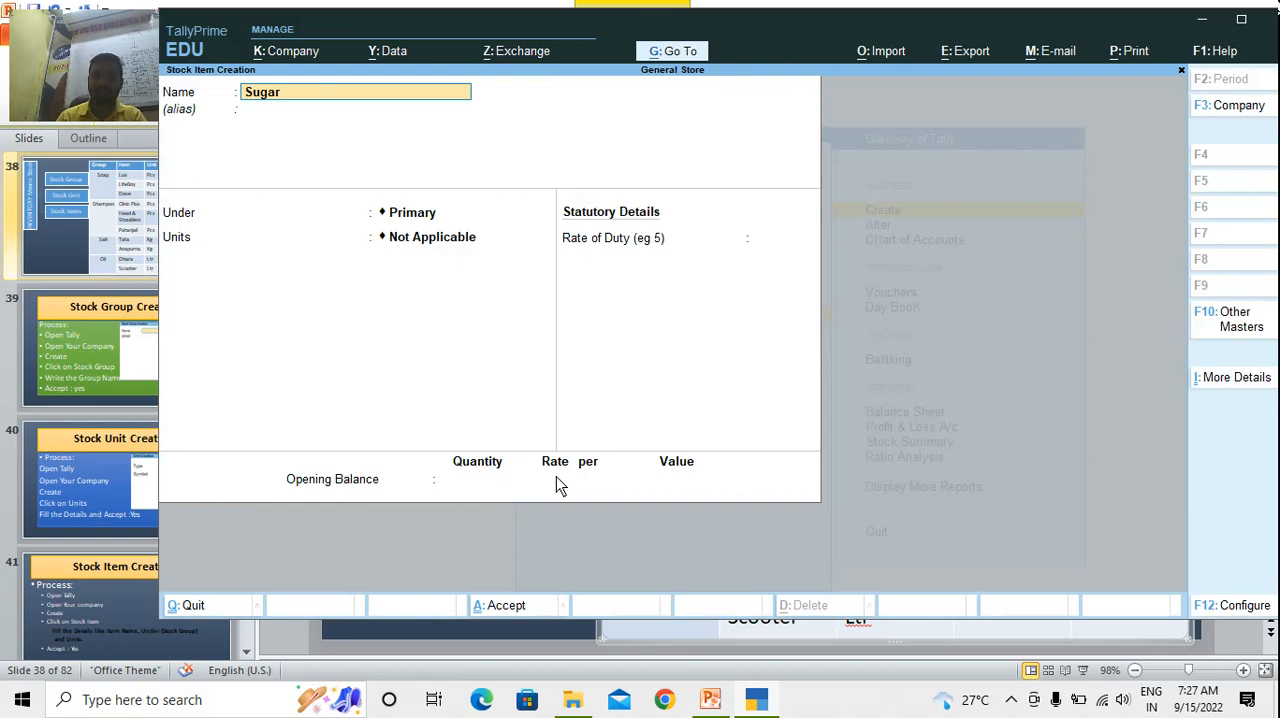
key("Return")
key("Return")
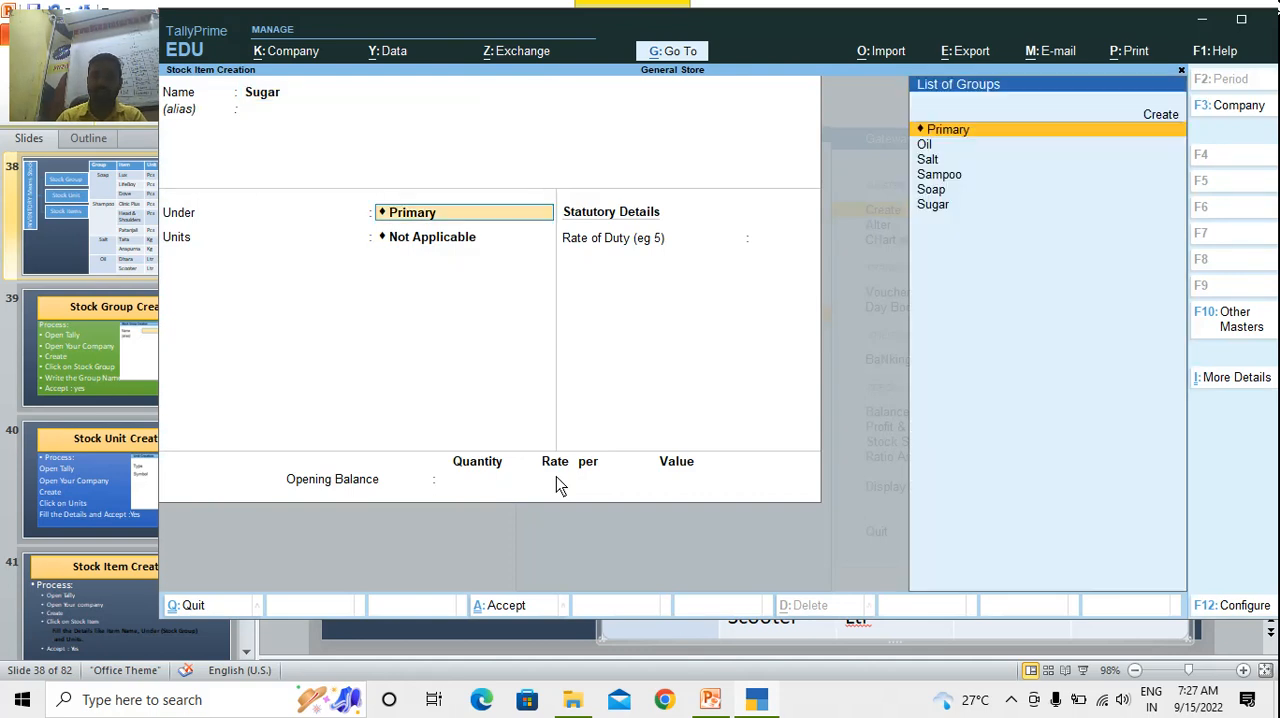
key("Down")
key("Down")
key("Down")
key("Down")
key("Down")
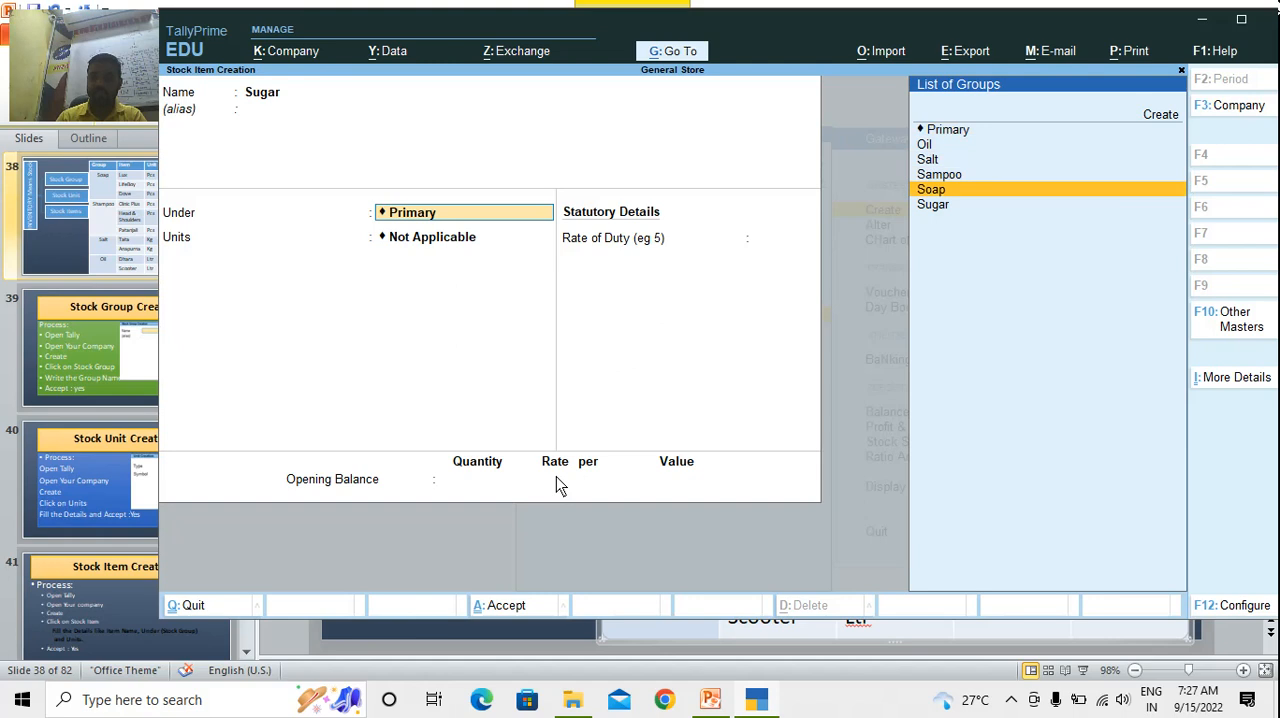
key("Return")
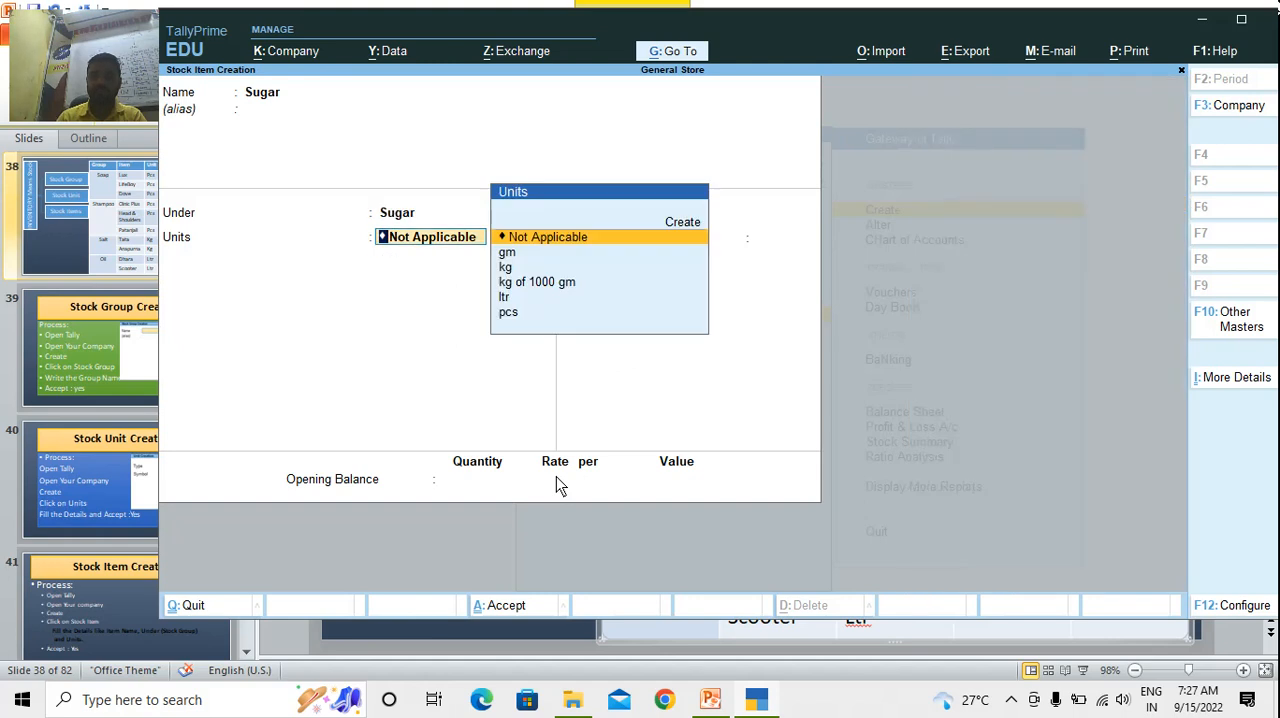
Assign the unit kg of 1000 gm to the Sugar item, accept it and return to the Gateway of Tally
key("Down")
key("Down")
key("Down")
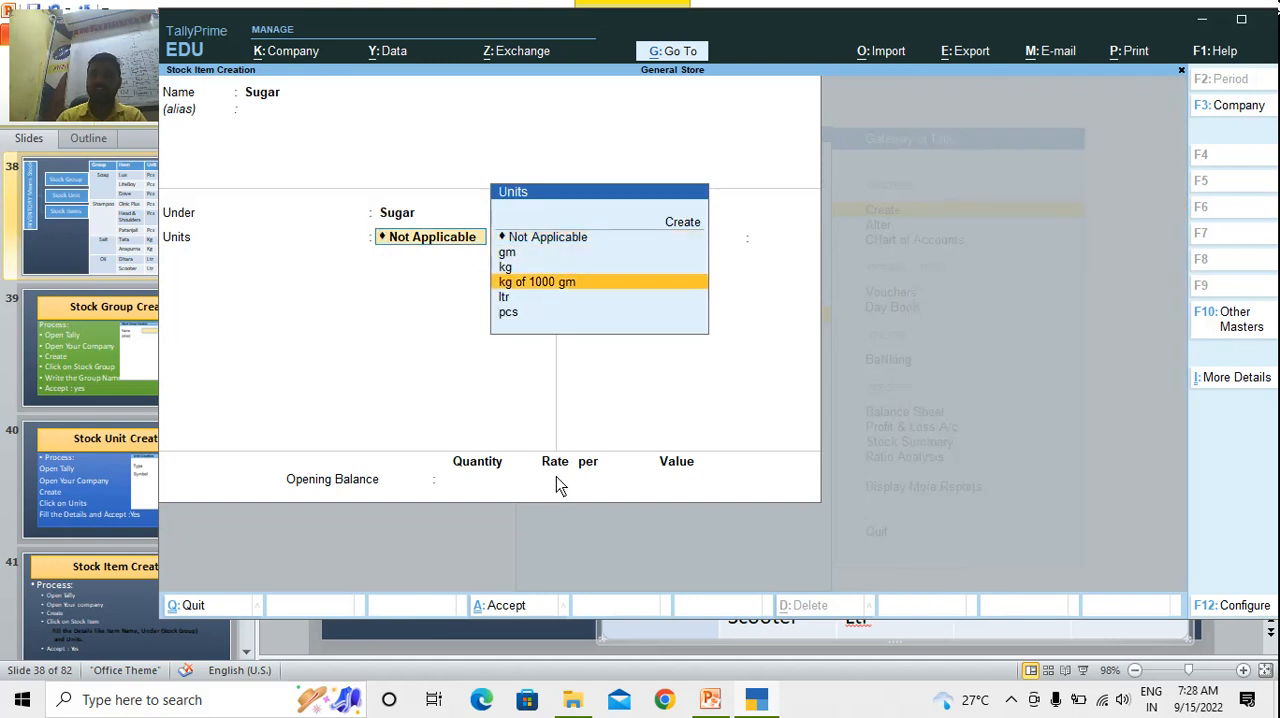
key("Return")
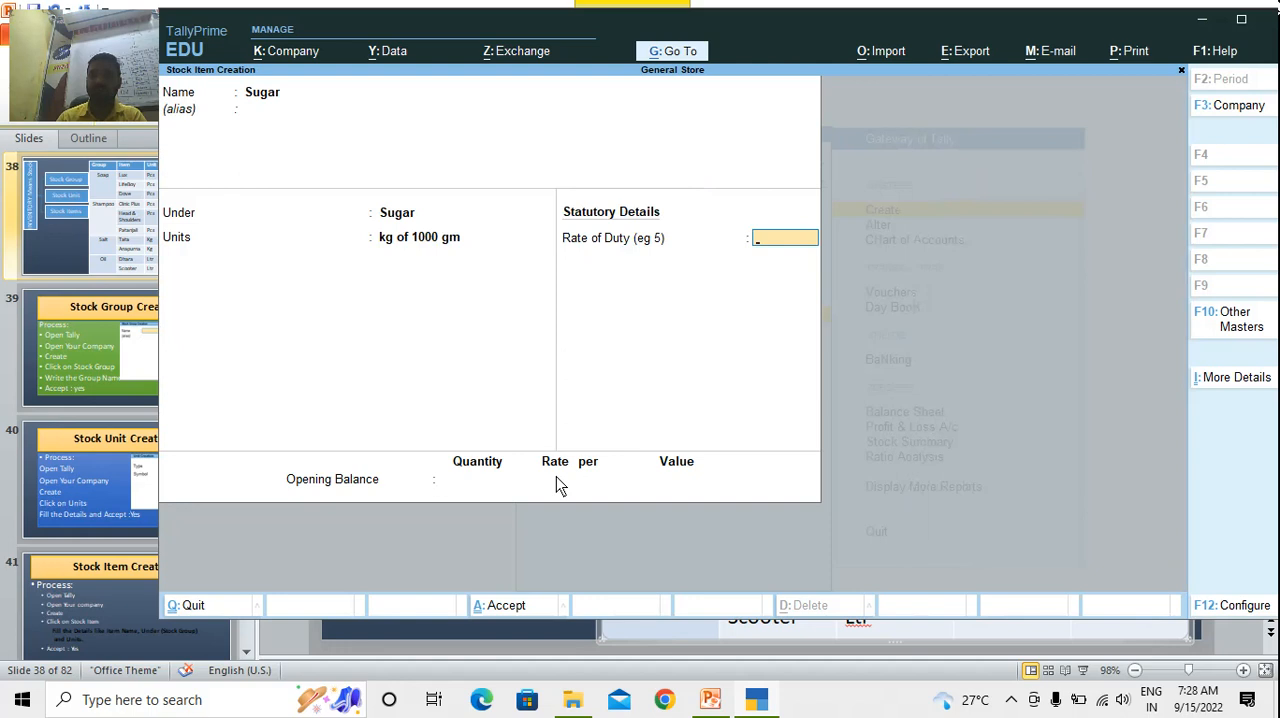
key("Return")
key("Return")
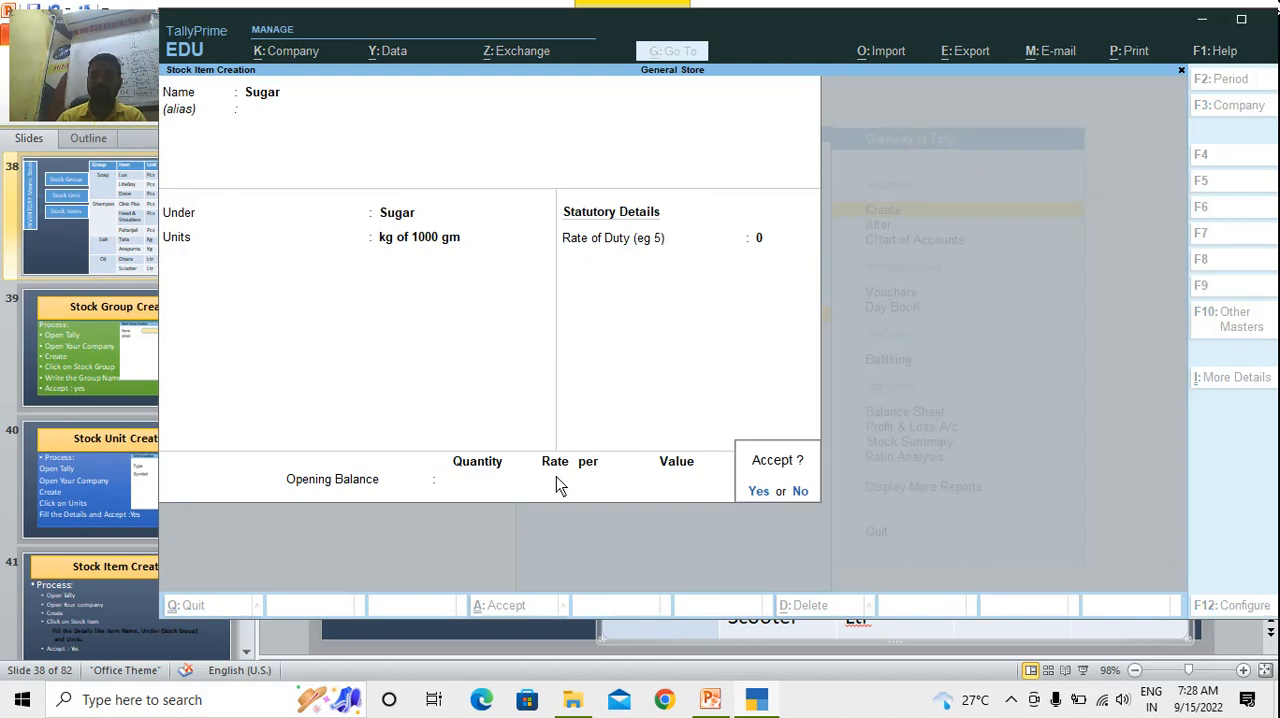
key("Return")
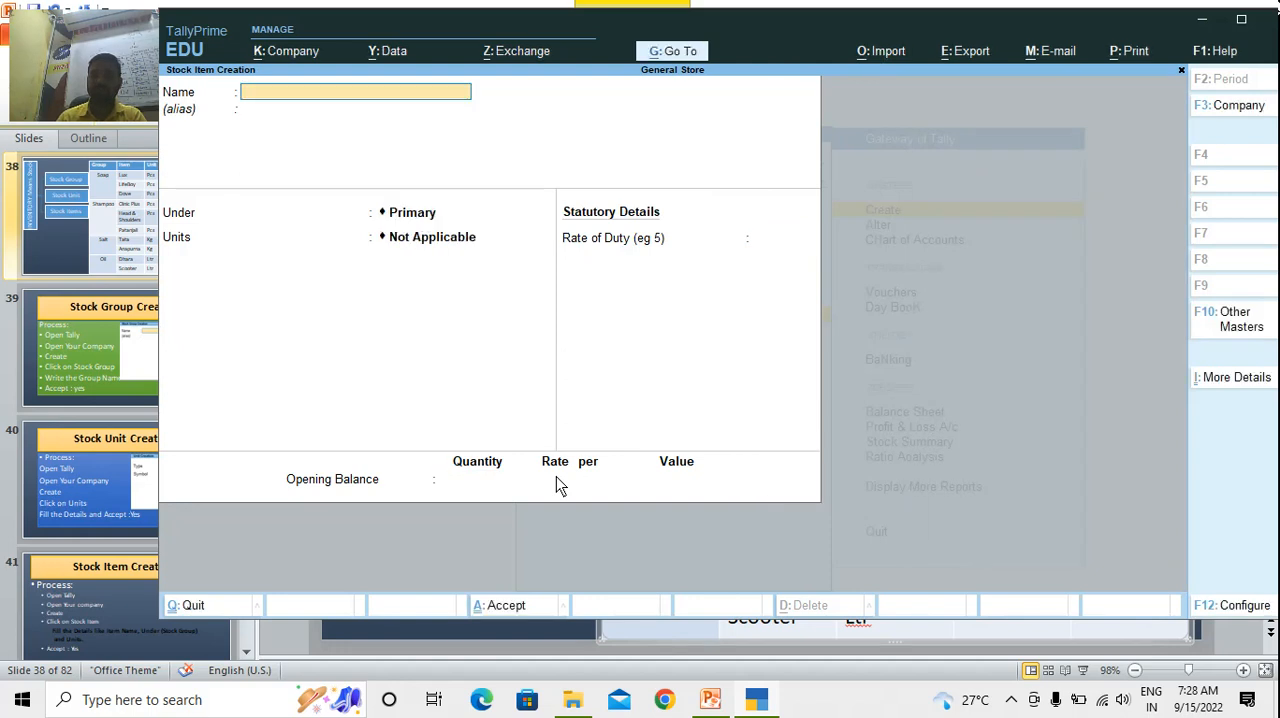
key("Escape")
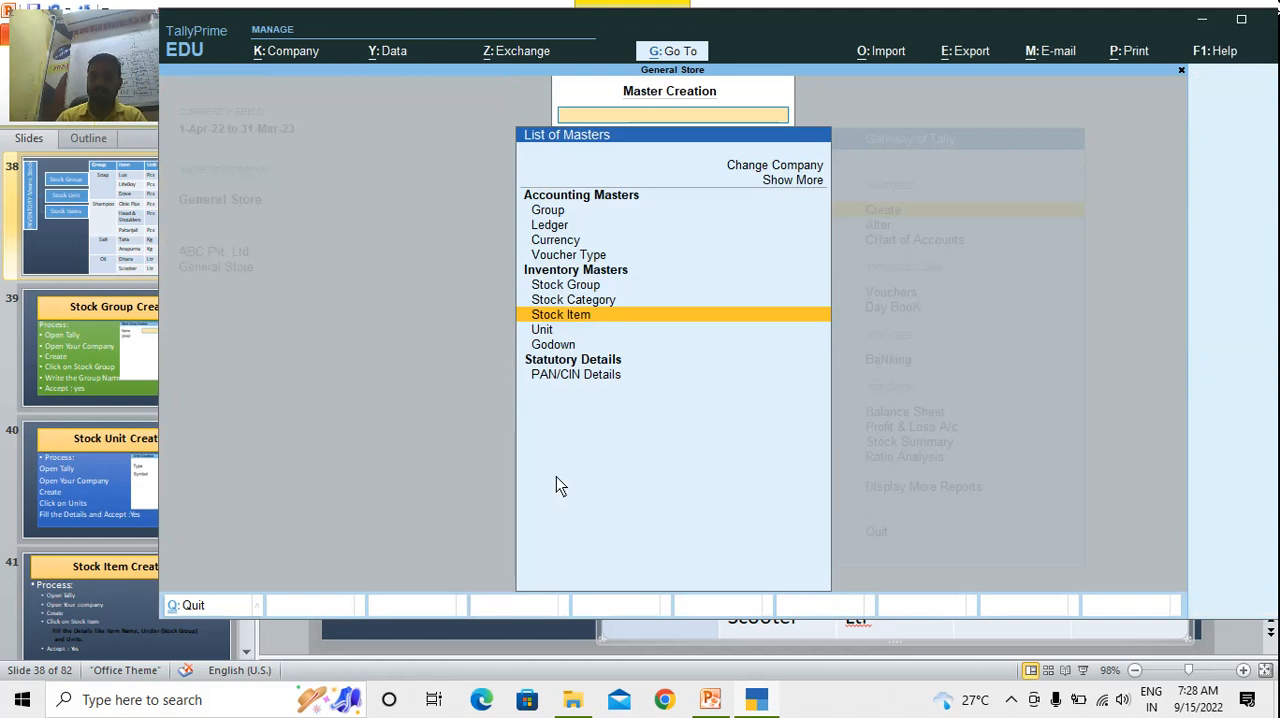
key("Escape")
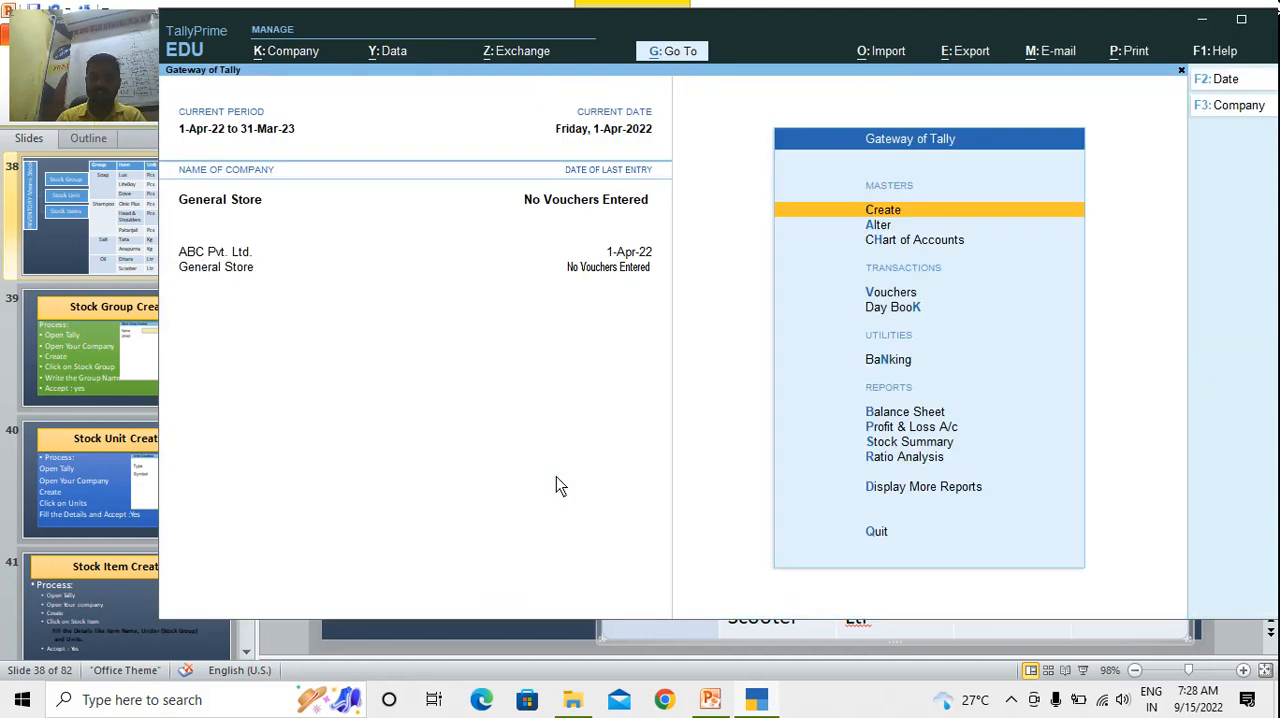
Start a purchase voucher with Cash as the party account, keeping the default receipt and party details
key("v")
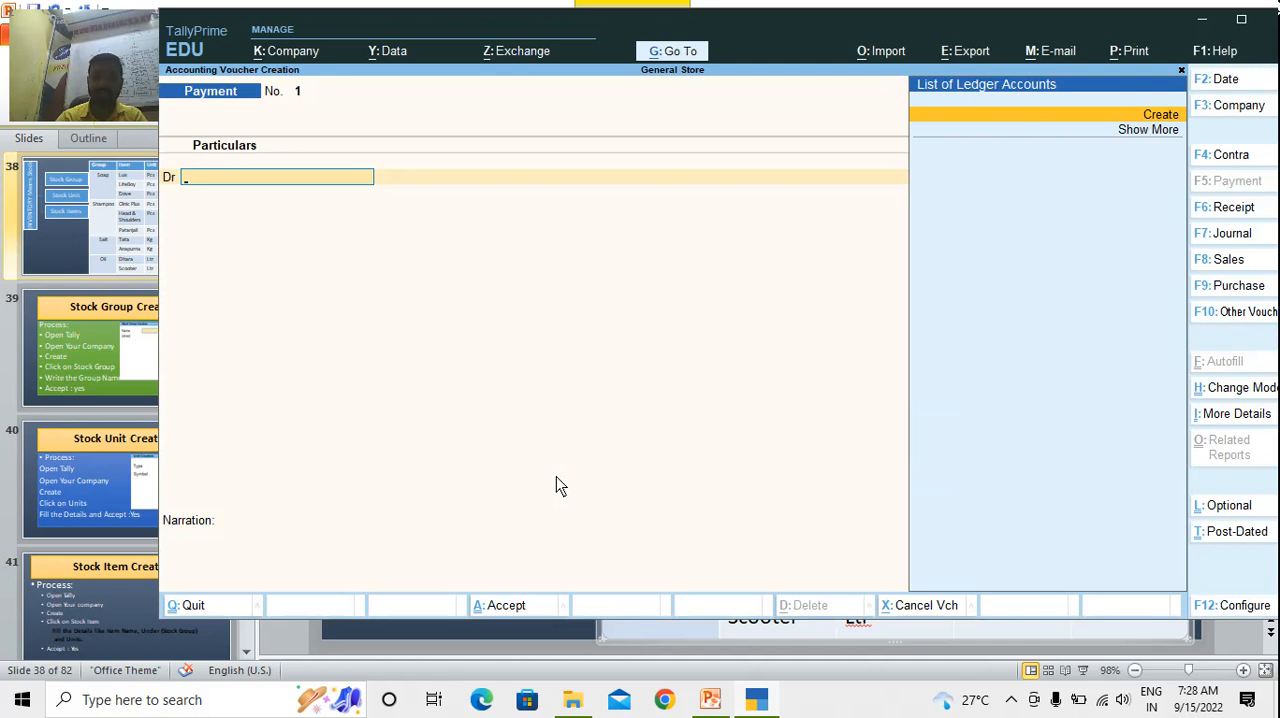
key("F8")
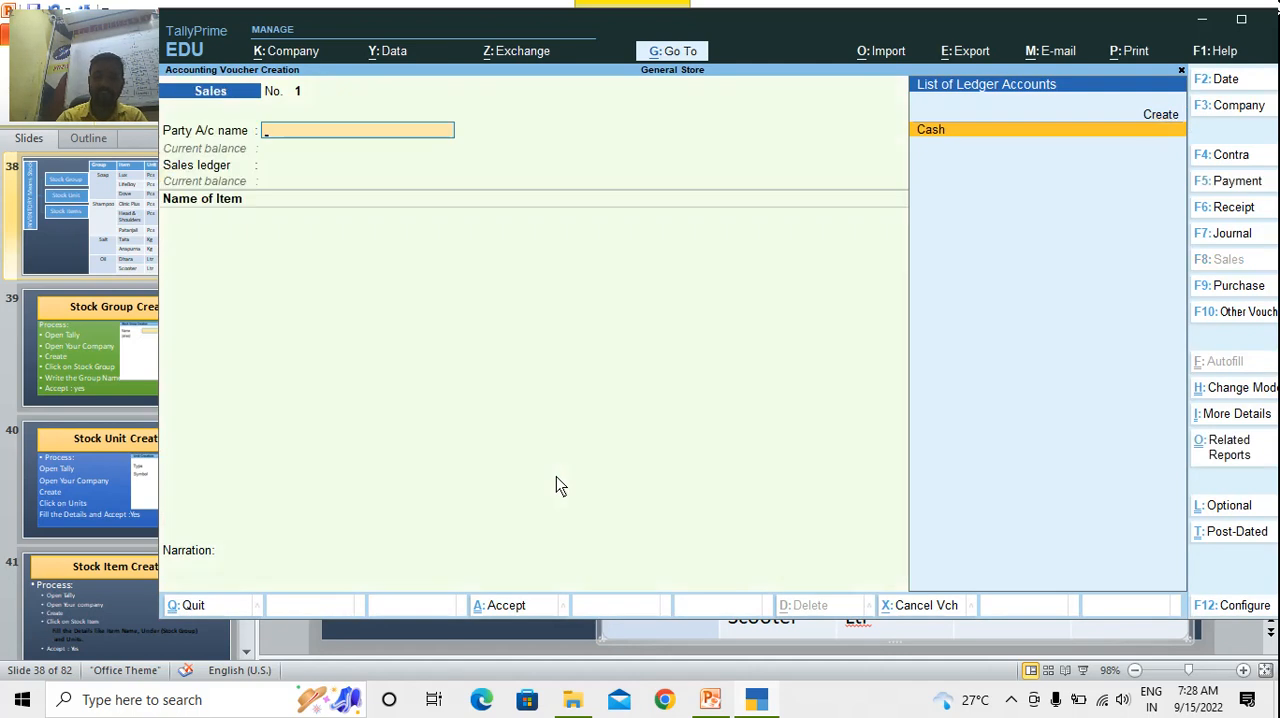
key("F9")
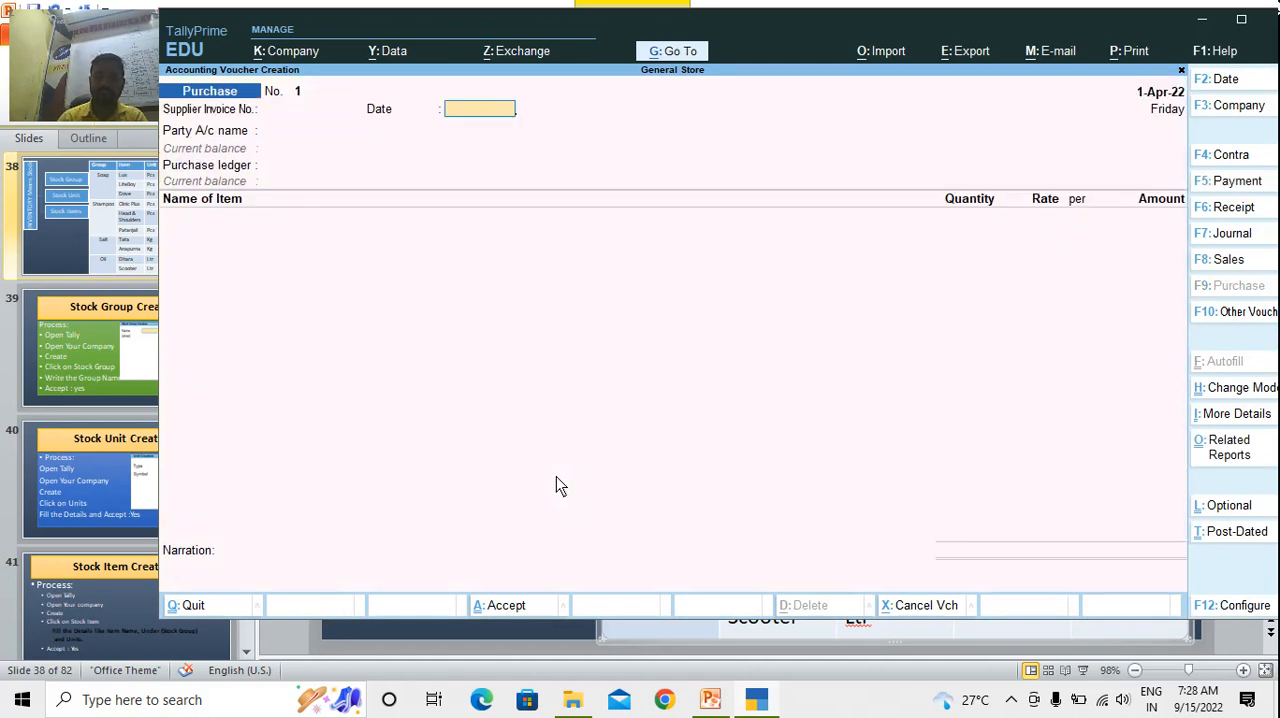
key("Return")
key("Return")
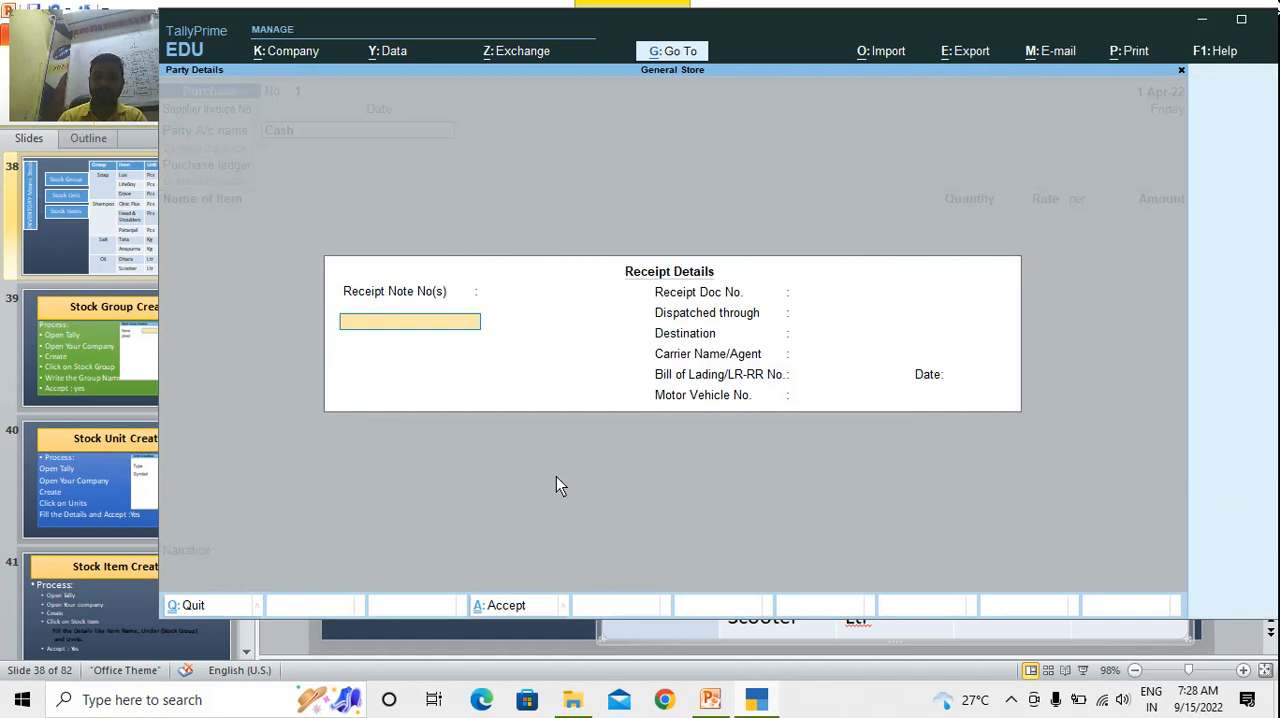
key("Return")
key("Return")
key("Return")
key("Return")
key("Return")
key("Return")
key("Return")
key("Return")
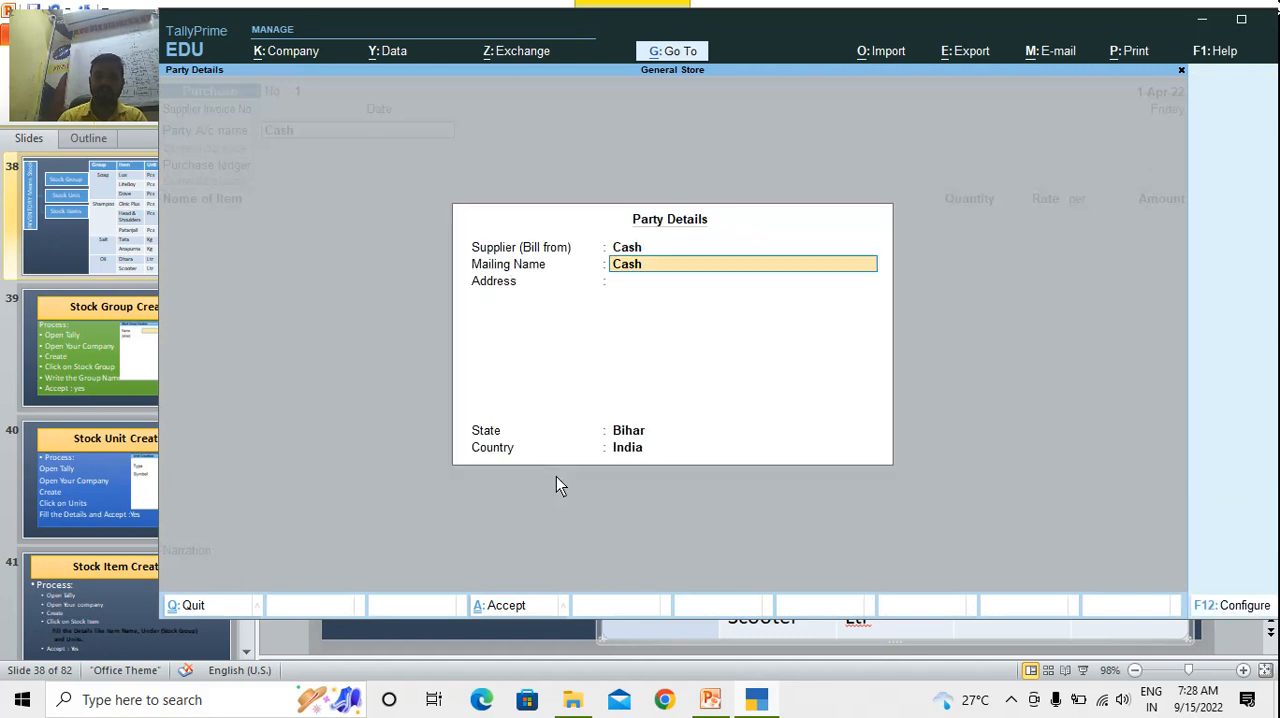
key("Return")
key("Return")
key("Return")
key("Return")
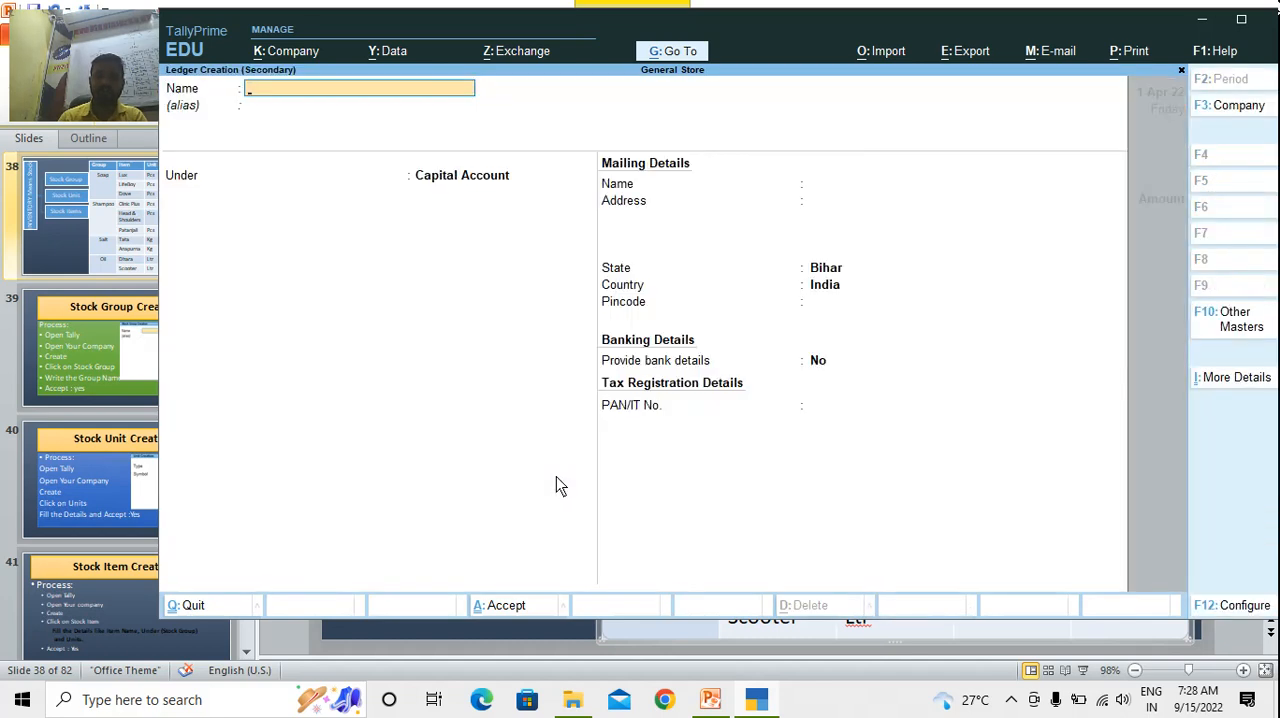
Create a ledger named Purchase under Purchase Accounts from within the voucher and use it as the purchase ledger
type("Purchase")
key("Return")
key("Return")
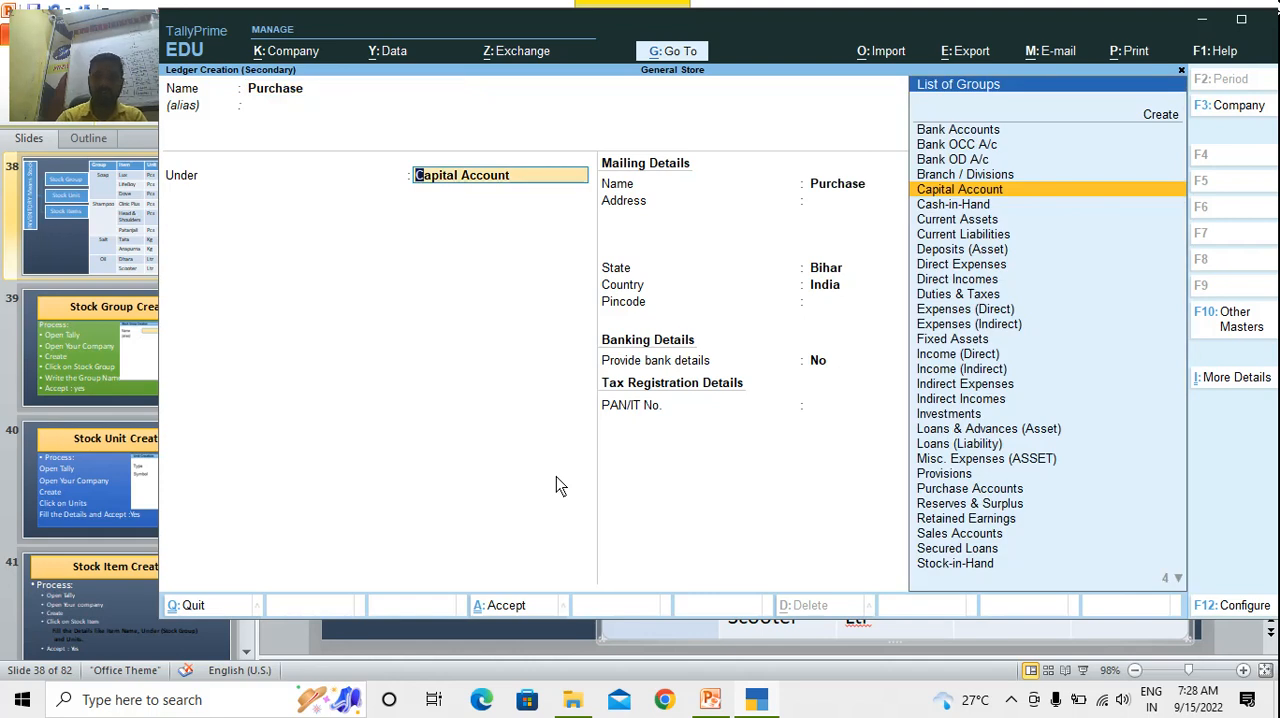
type("Pur")
key("Return")
key("Return")
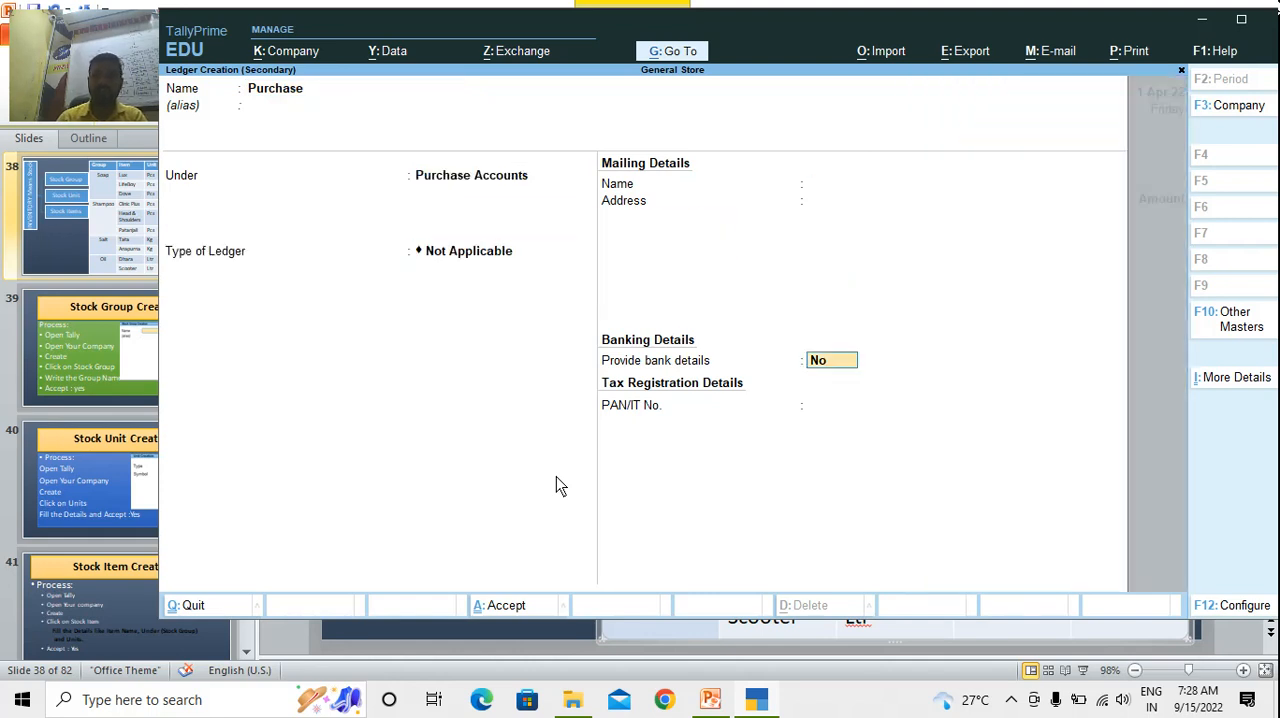
key("Return")
key("Return")
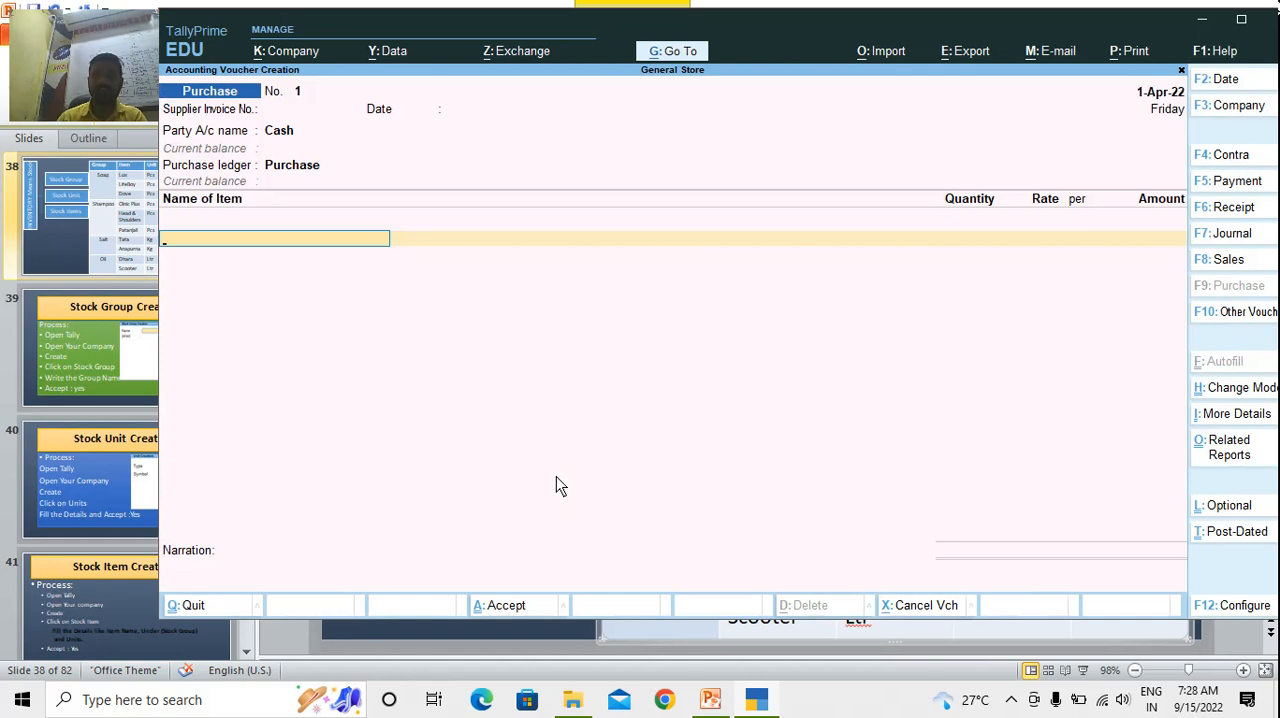
Enter Sugar as the voucher's item with a quantity of 25.3 kg at a rate of 50 per kg
type("Suga")
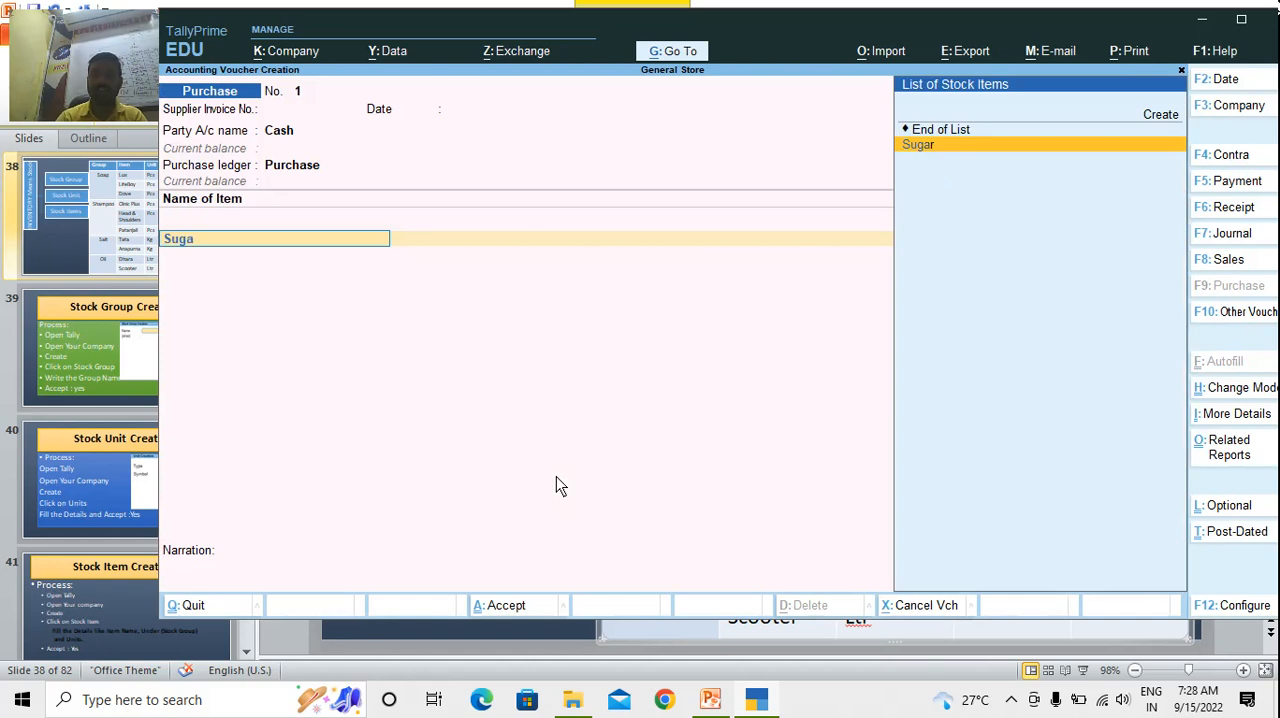
key("Return")
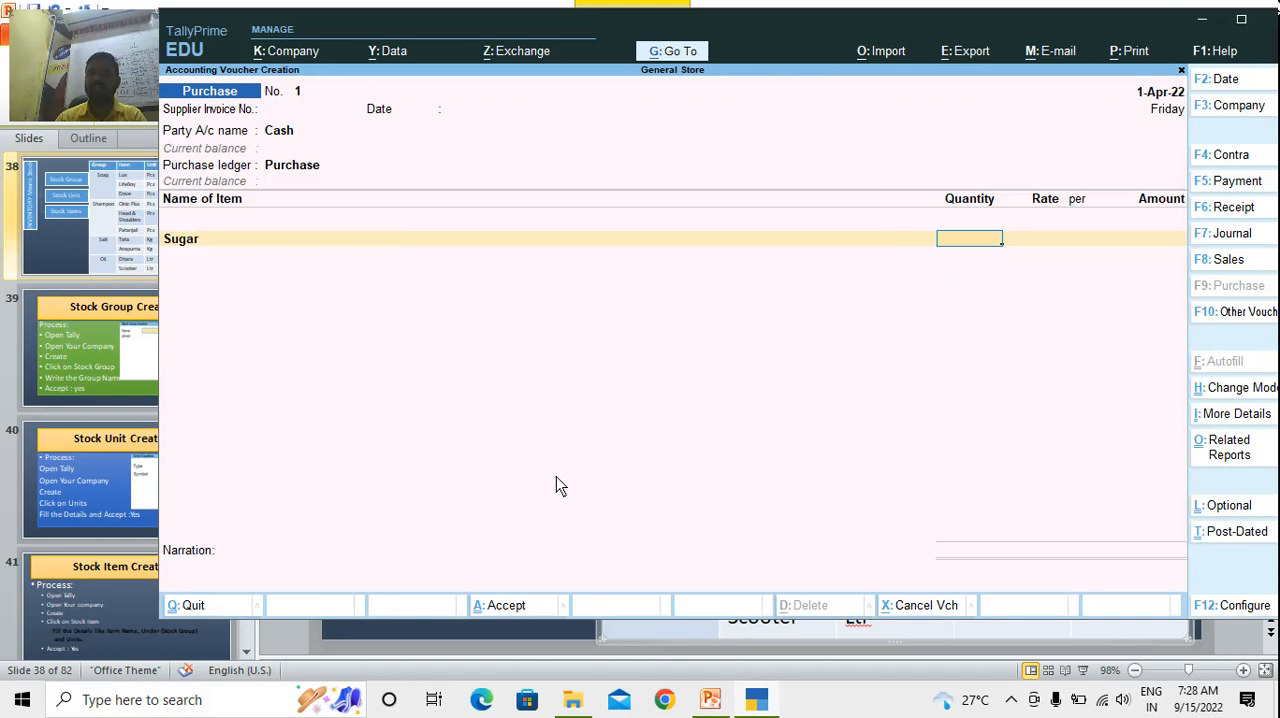
type("25.3")
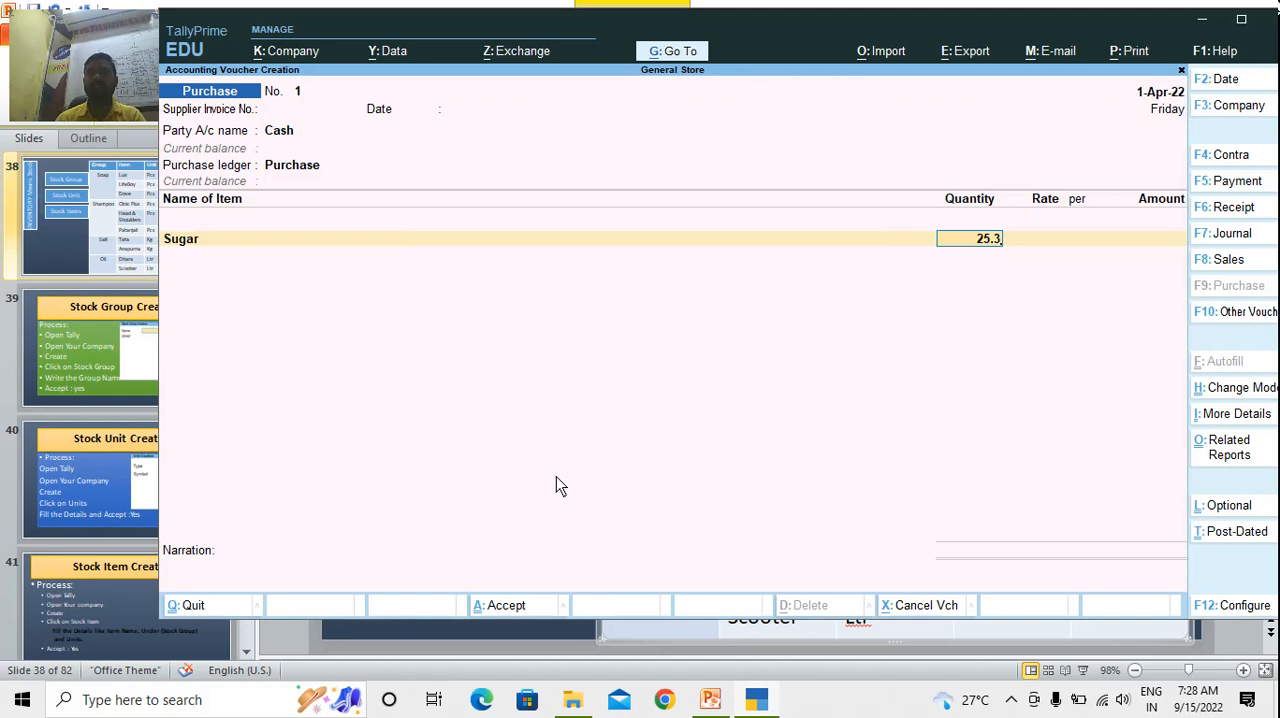
key("Return")
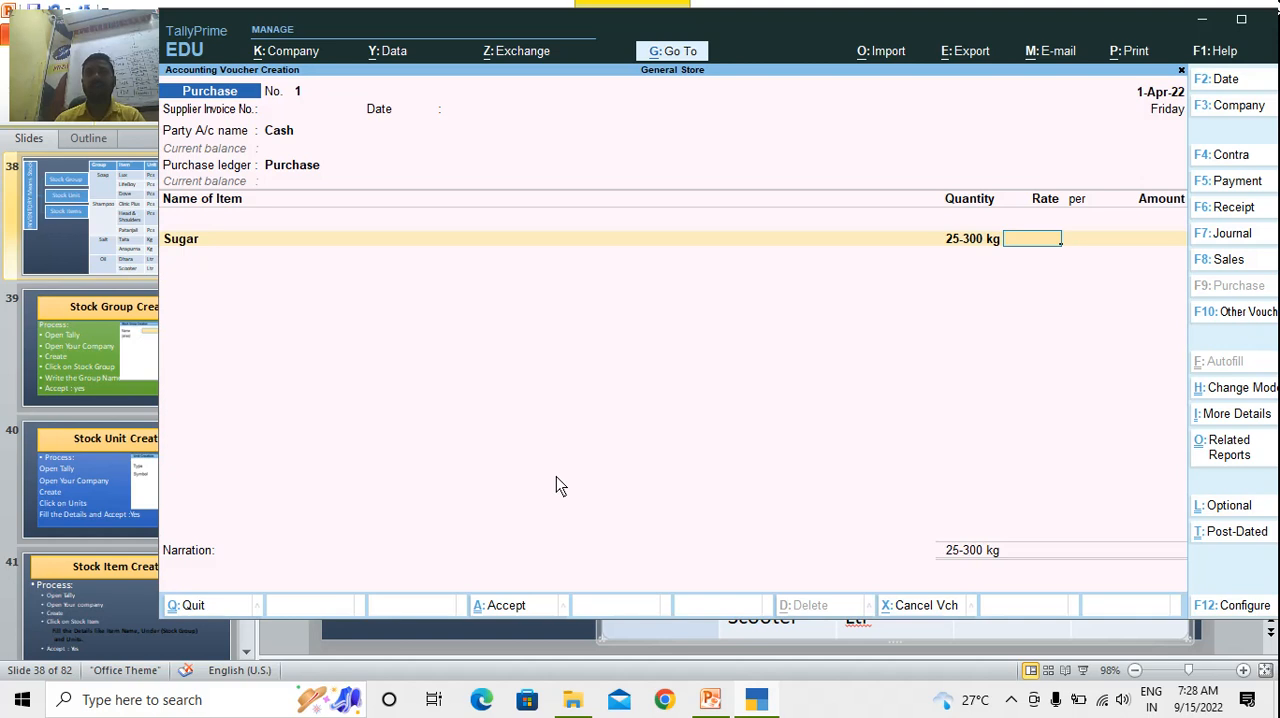
type("50")
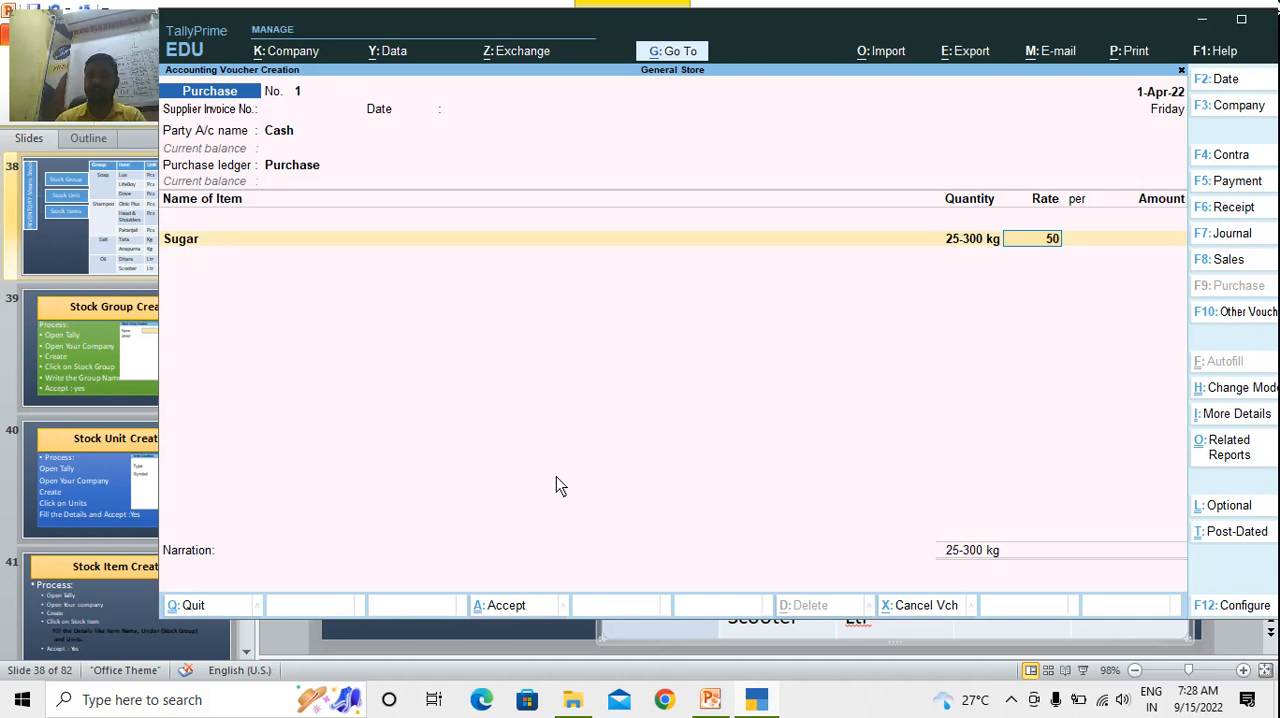
key("Return")
key("Return")
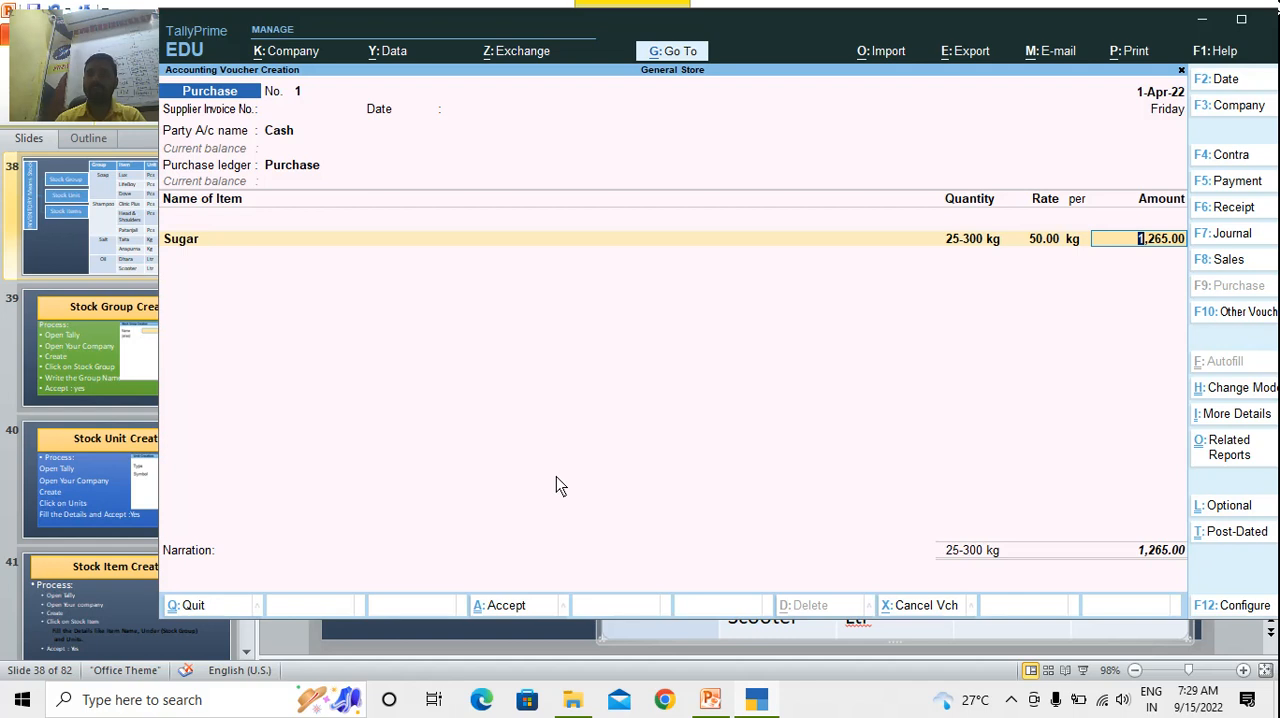
Preview the current purchase voucher's printed invoice and enlarge it to check the Sugar line
key("alt+p")
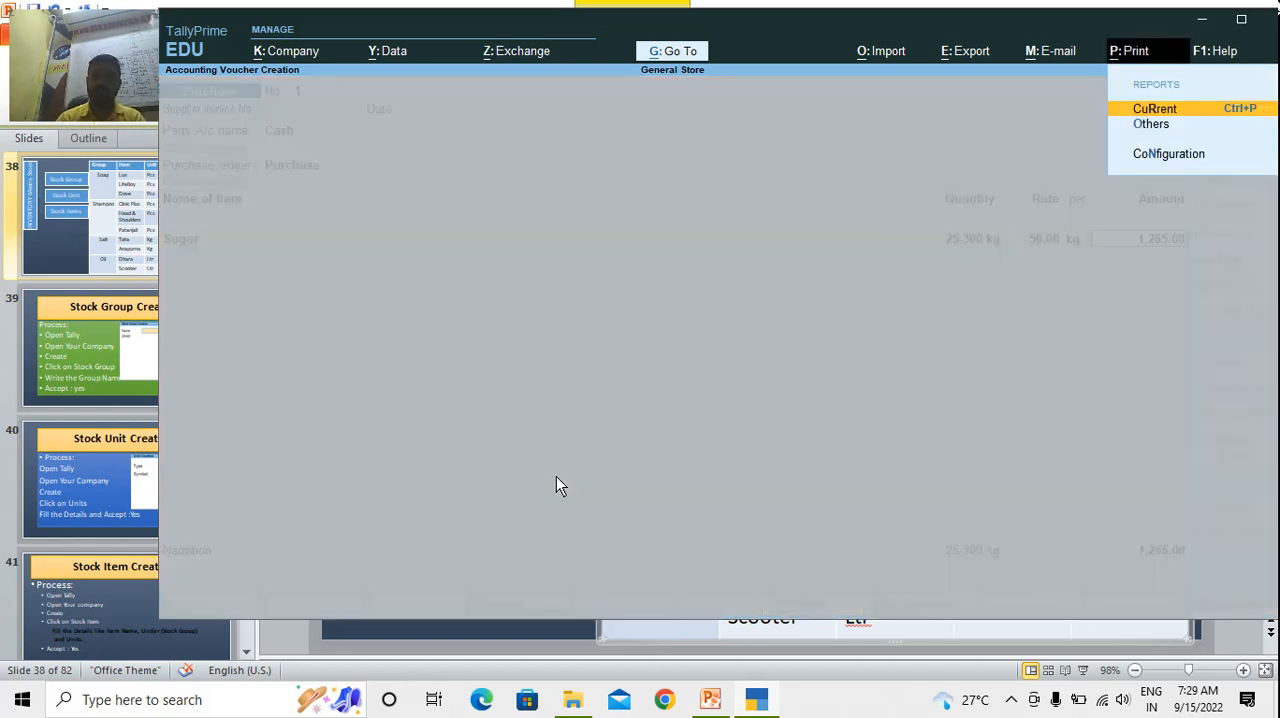
key("Return")
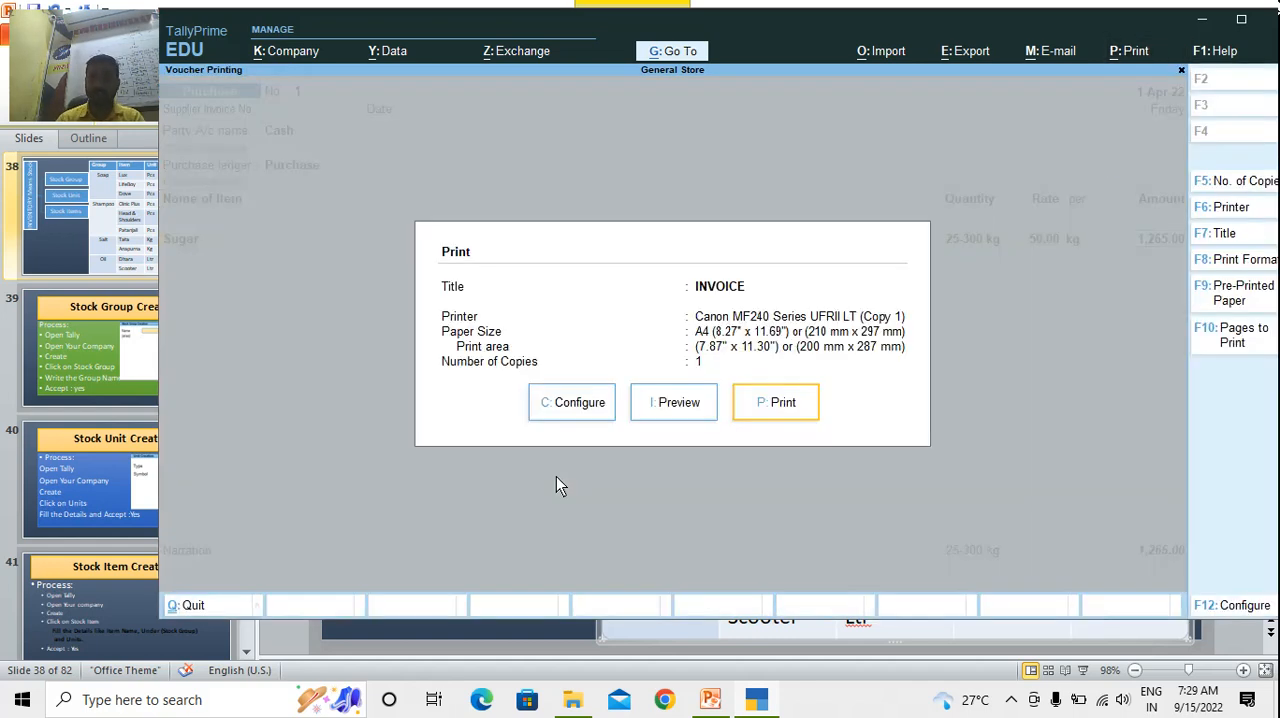
key("Left")
key("Return")
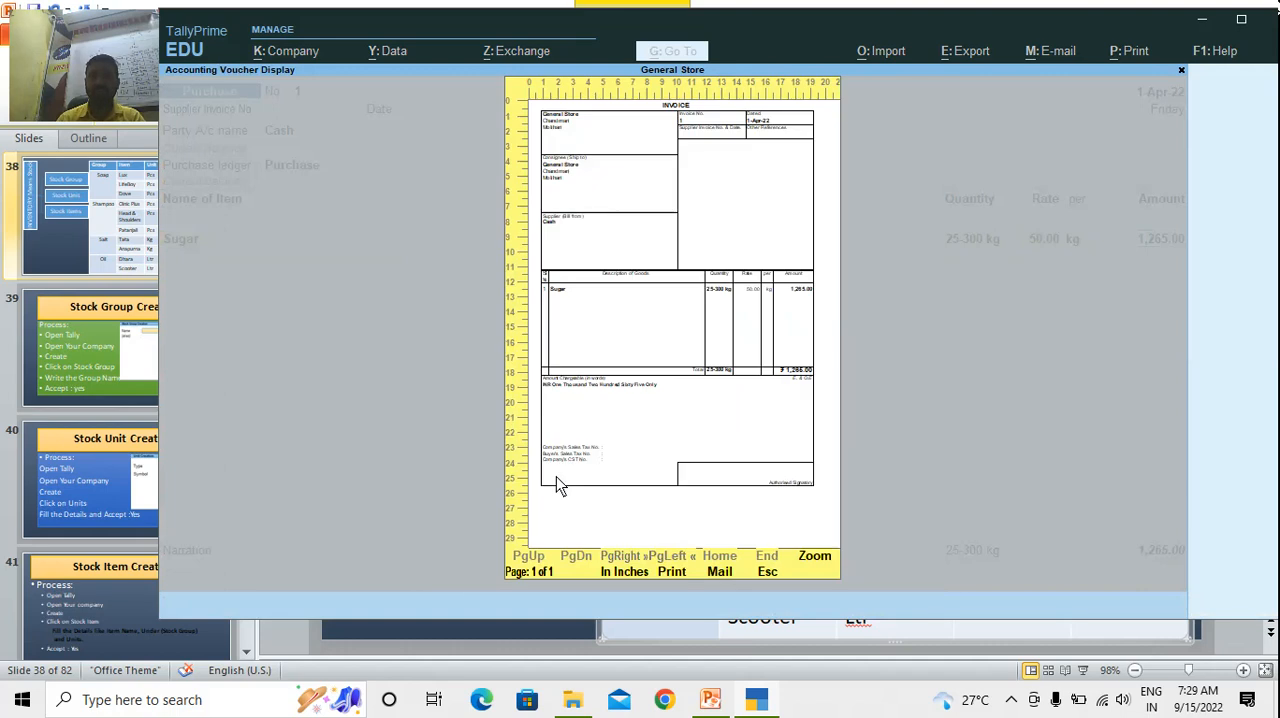
left_click(815, 562)
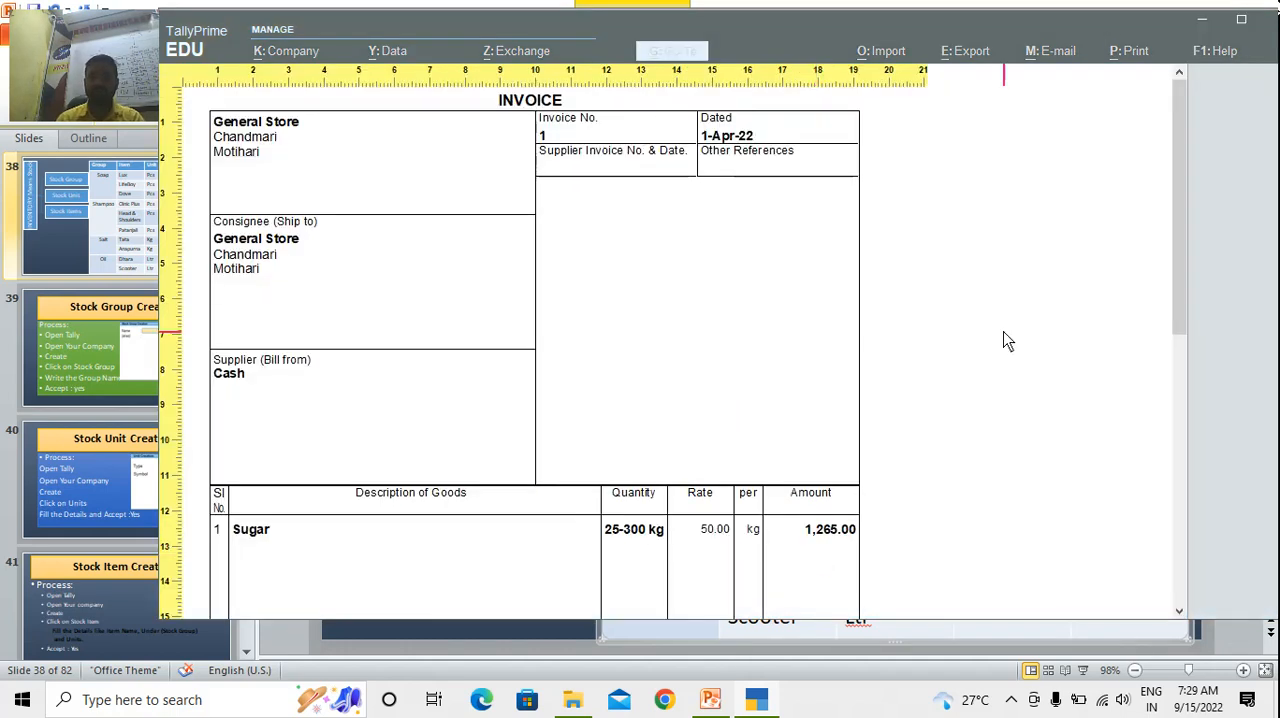
Close the invoice preview after reviewing its lower part, and quit the purchase voucher without saving it to return to Gateway of Tally
left_click_drag(1187, 151, 1190, 373)
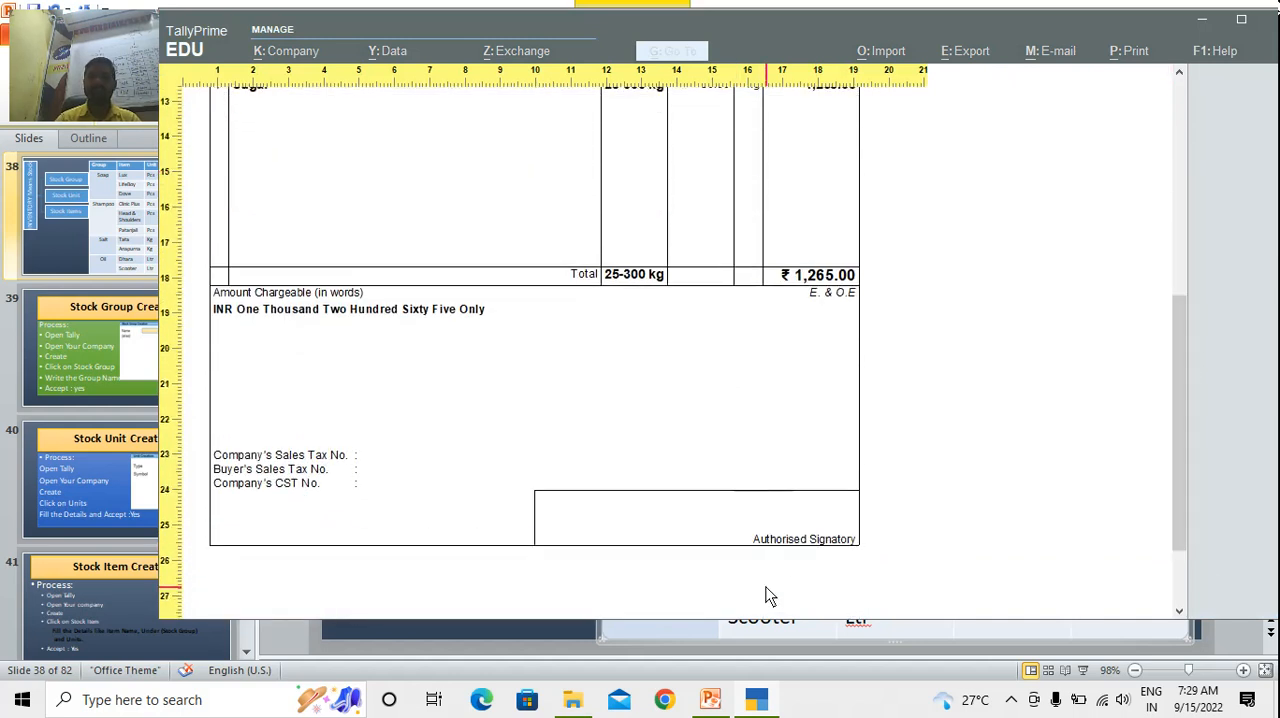
key("Escape")
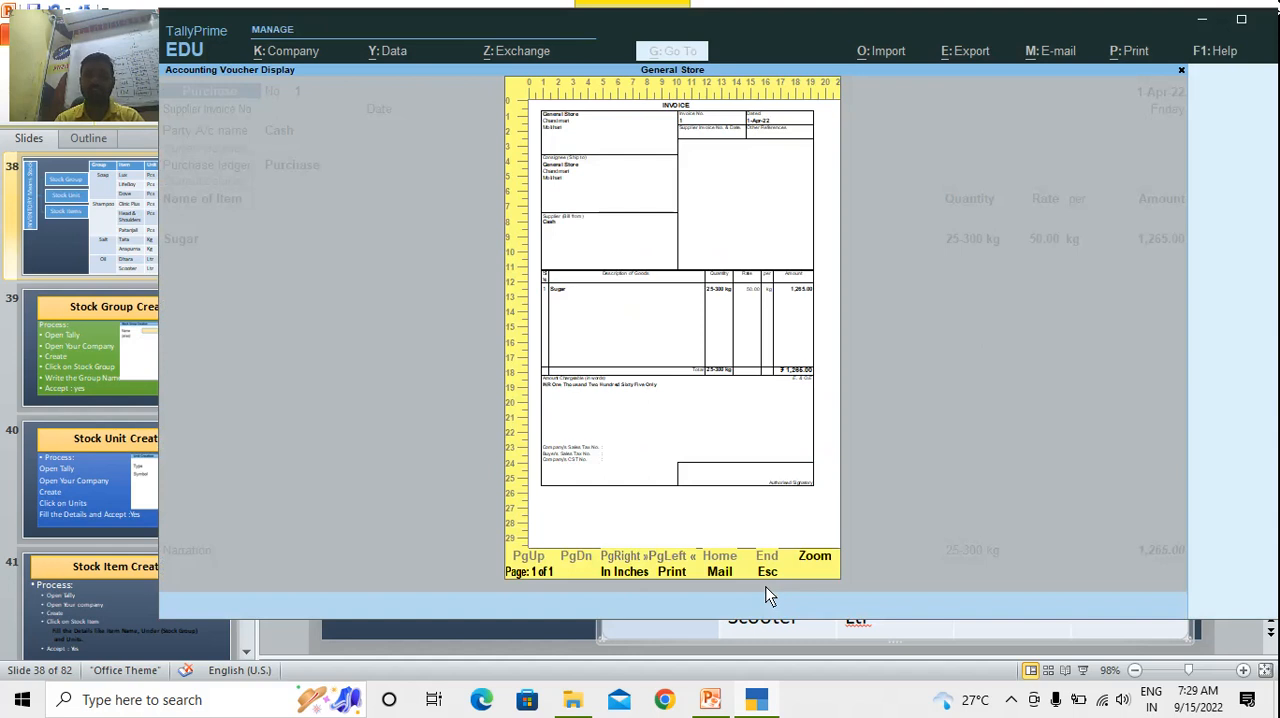
key("Escape")
key("Escape")
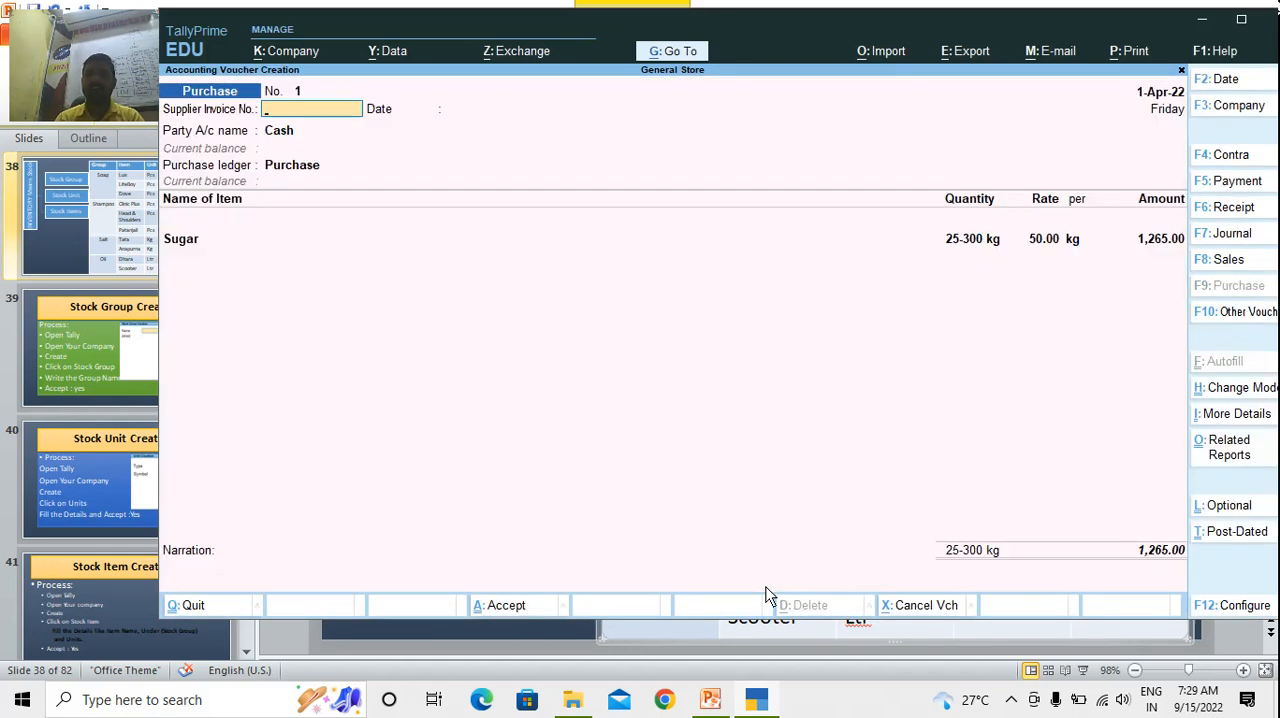
key("Escape")
key("y")
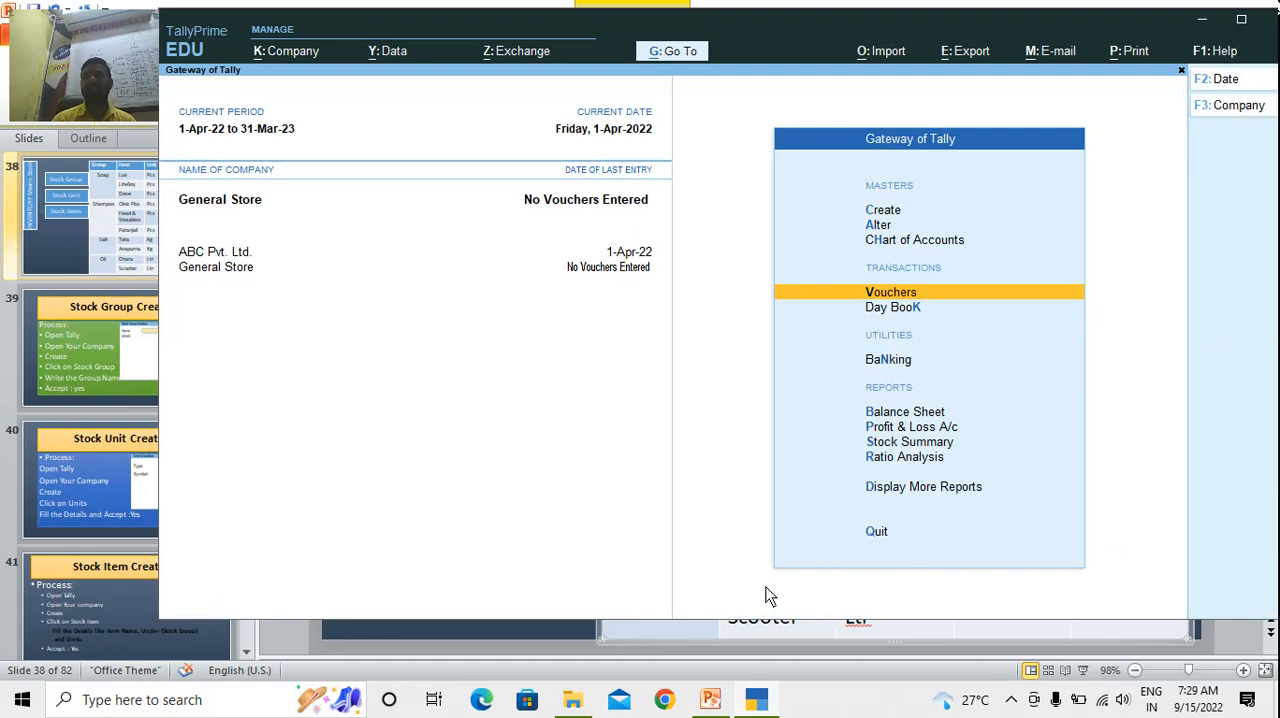
left_click(1012, 700)
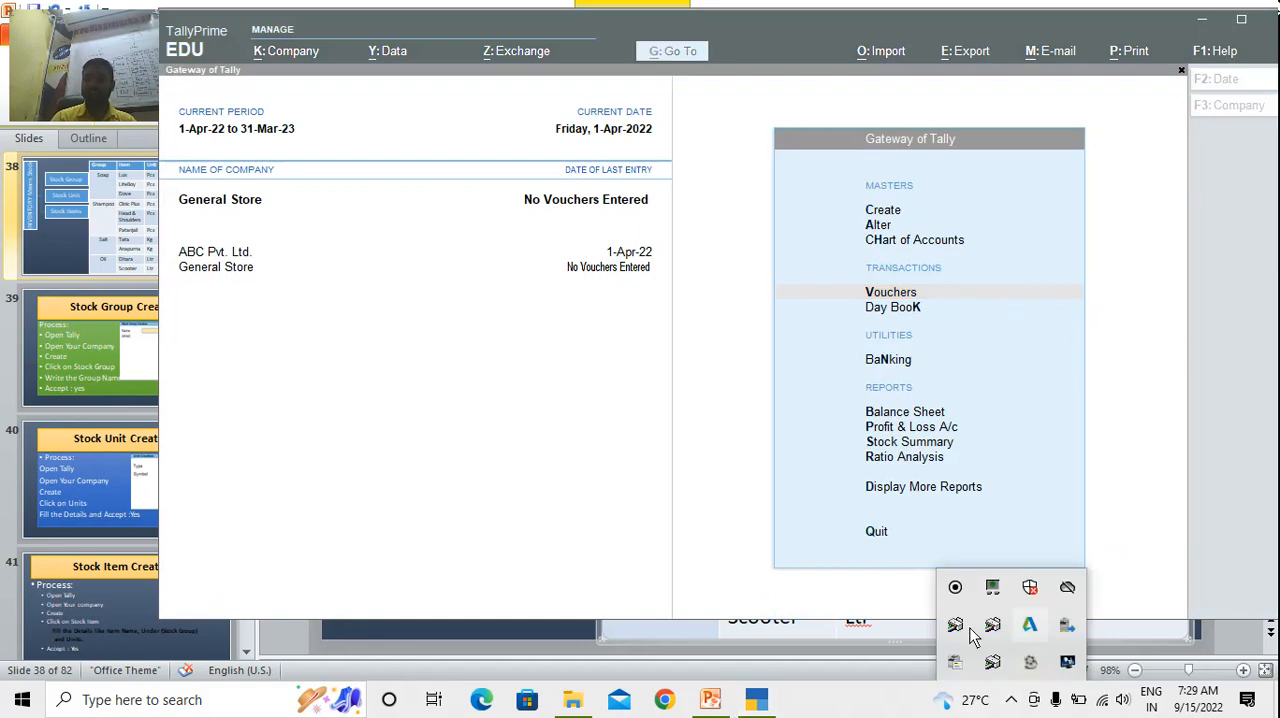
left_click(1030, 662)
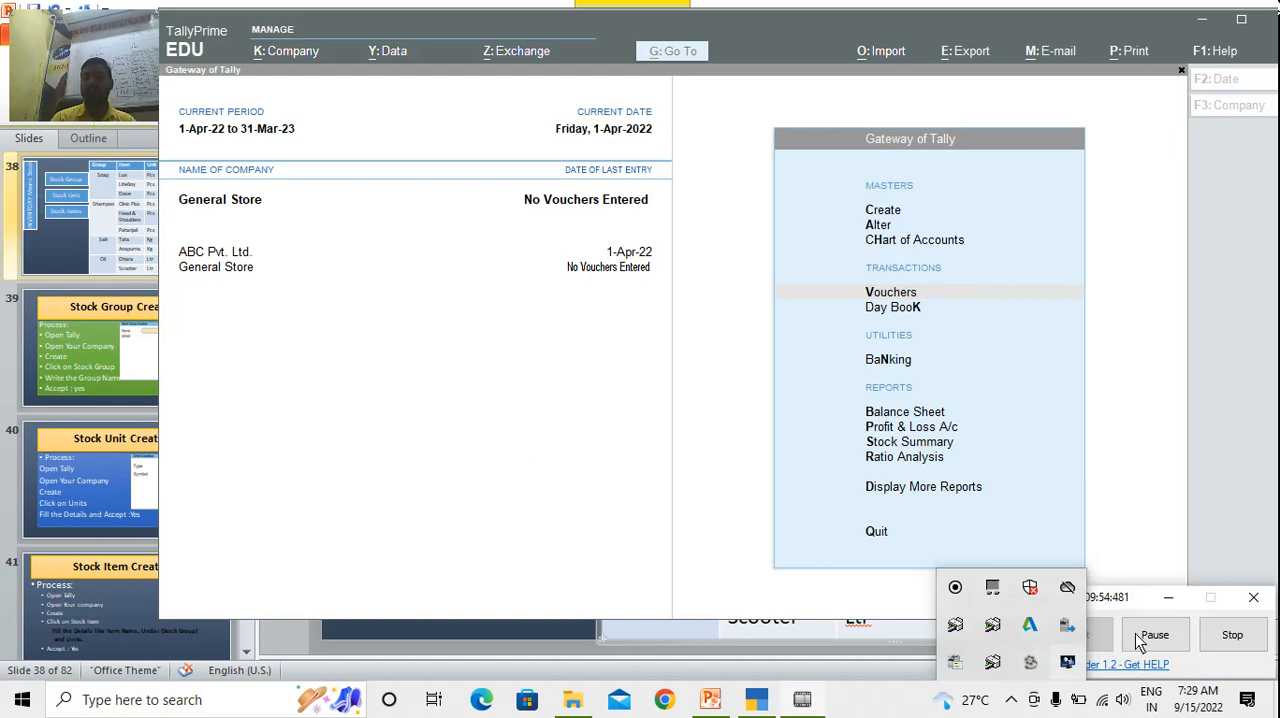